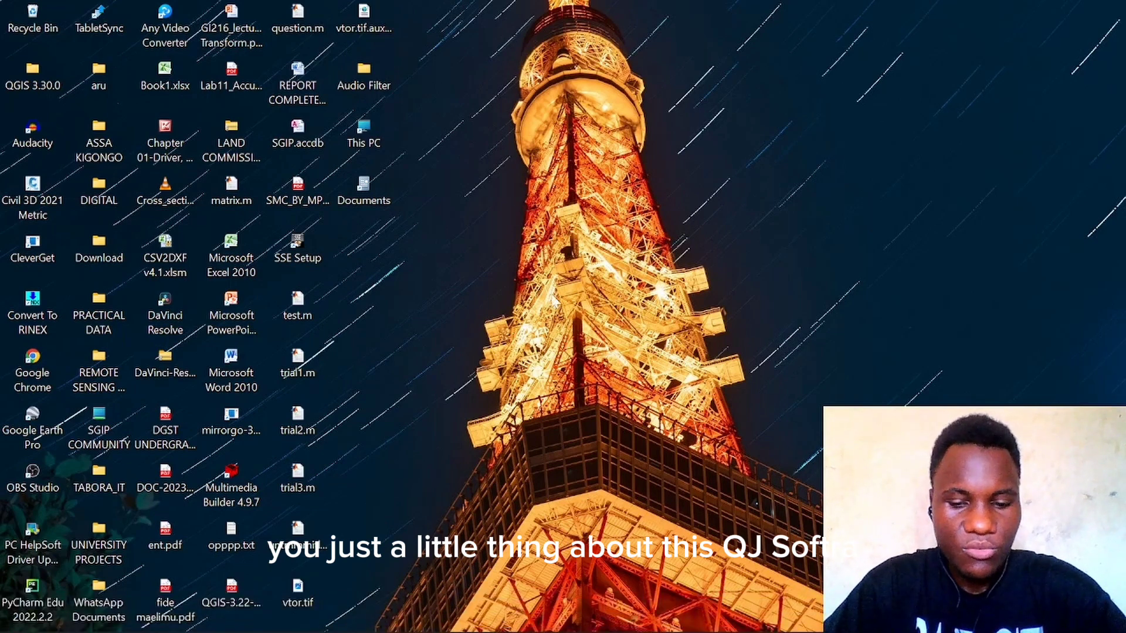
Step: Switch to QGIS with the bm.pdf project showing the Landsat scene and Lake Rukwa layer
{"action": "mouse_move", "coordinate": [599, 631]}
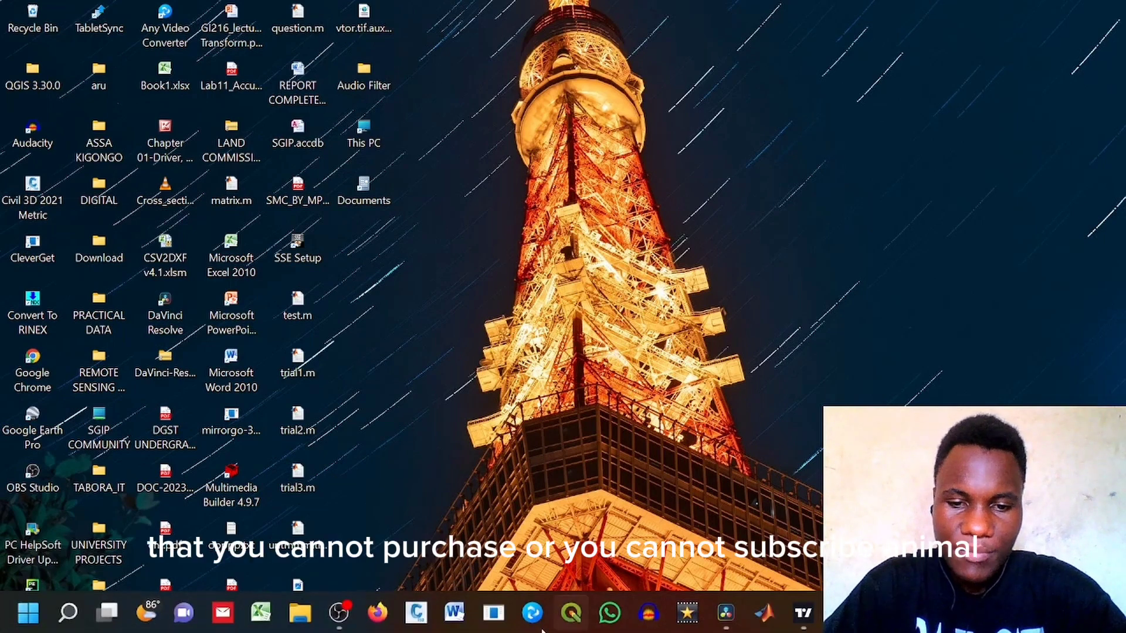
{"action": "left_click", "coordinate": [572, 620]}
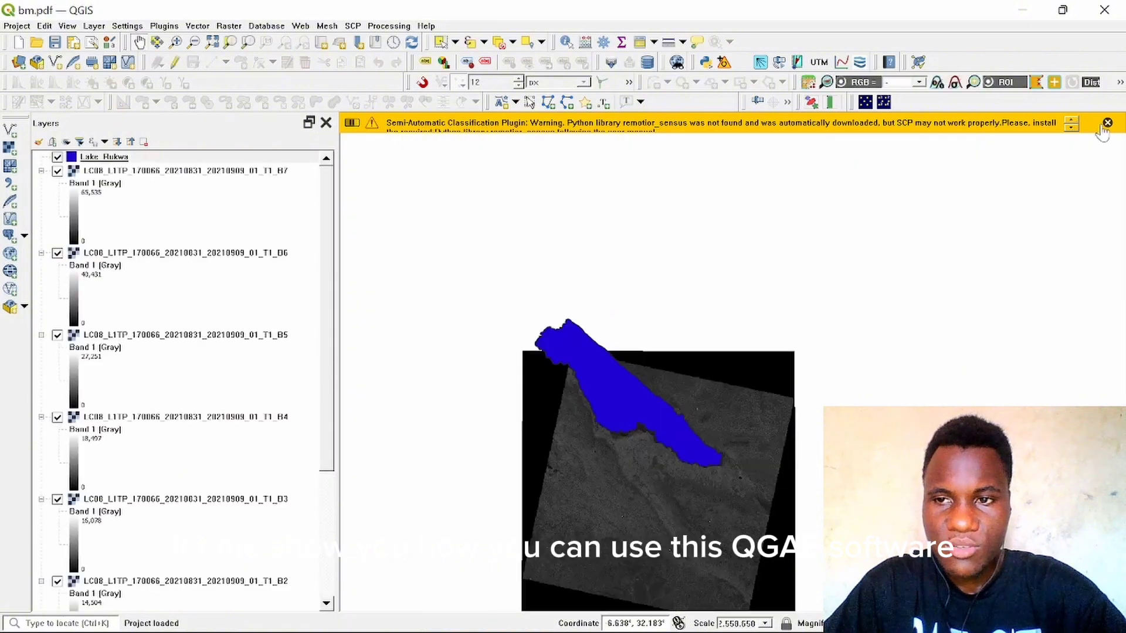
{"action": "left_click_drag", "start_coordinate": [440, 384], "coordinate": [603, 382]}
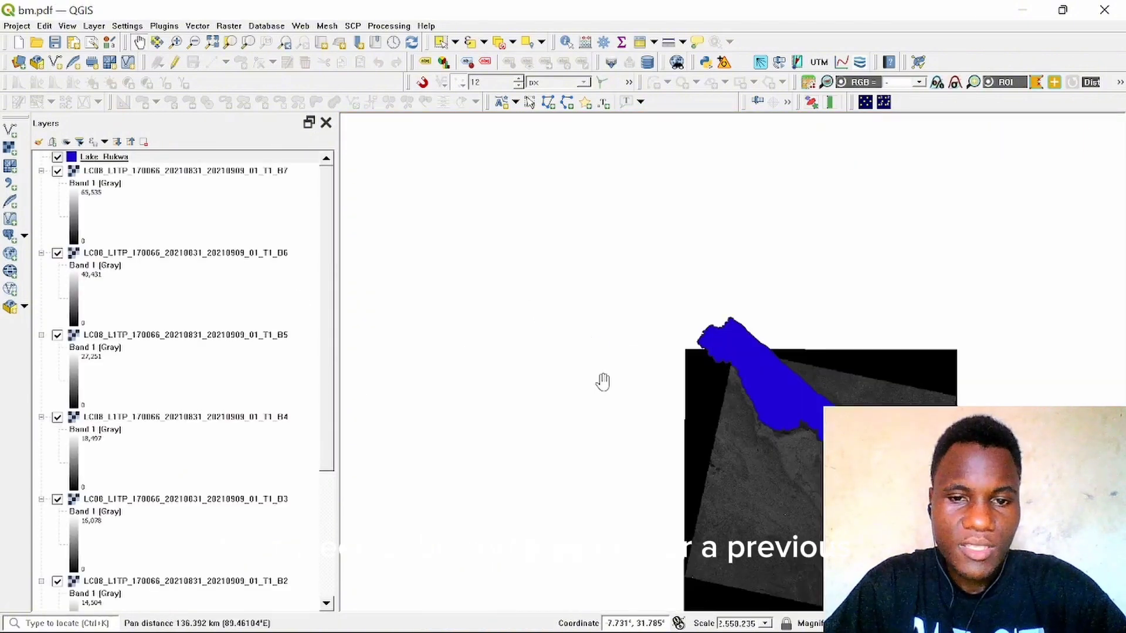
{"action": "left_click_drag", "start_coordinate": [720, 373], "coordinate": [552, 264]}
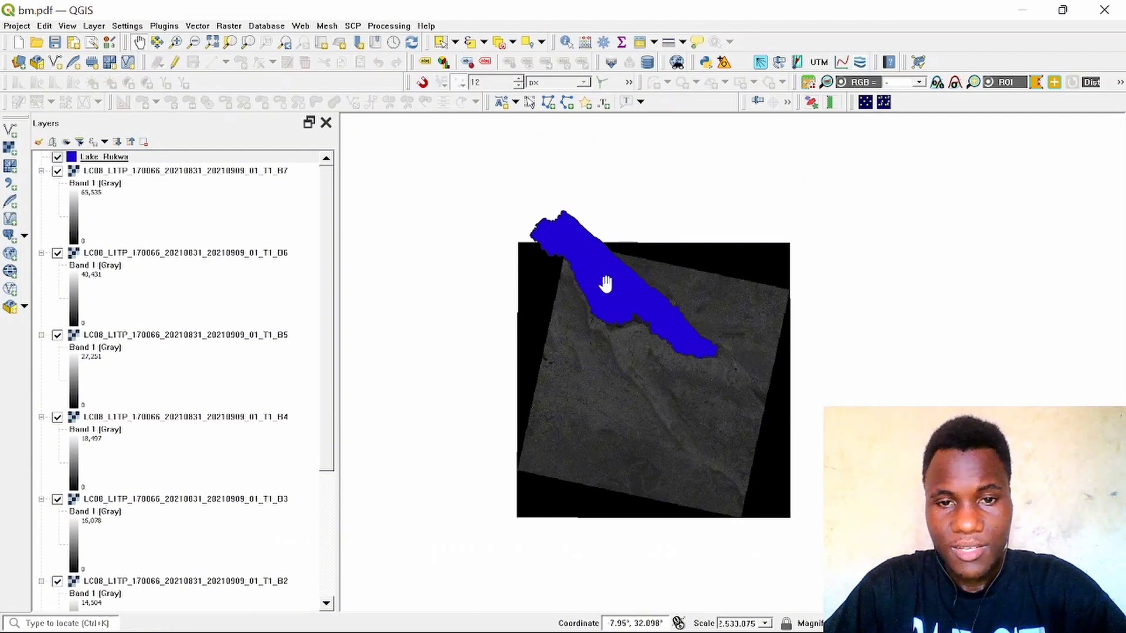
{"action": "left_click_drag", "start_coordinate": [606, 284], "coordinate": [652, 248]}
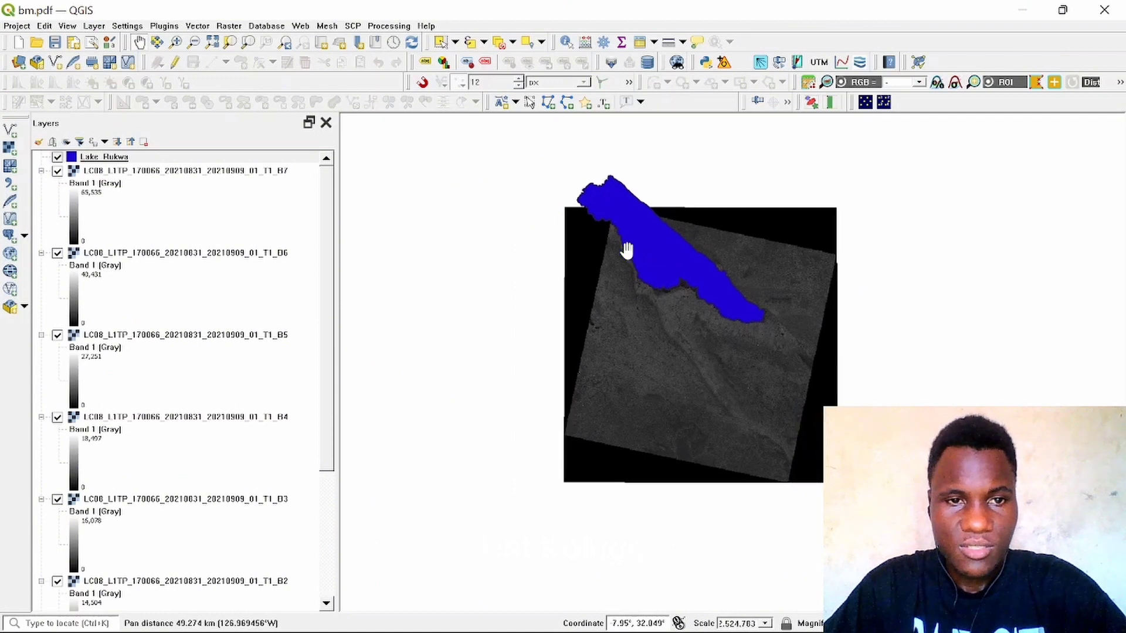
Step: Close the Layers panel and reopen it from the panels list
{"action": "left_click", "coordinate": [151, 256]}
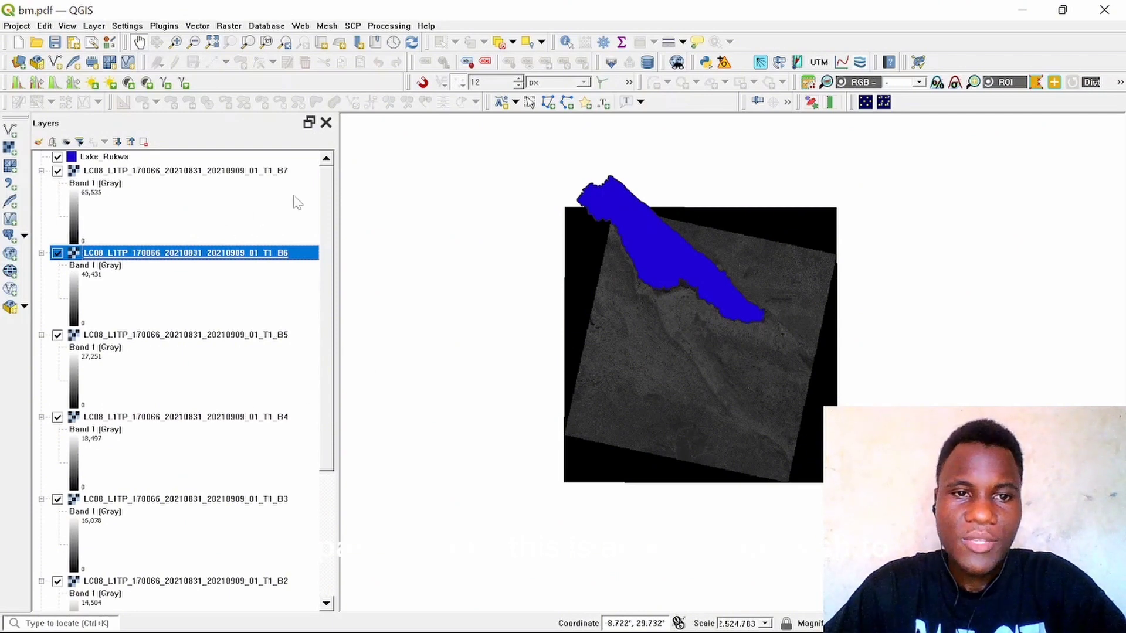
{"action": "left_click", "coordinate": [326, 123]}
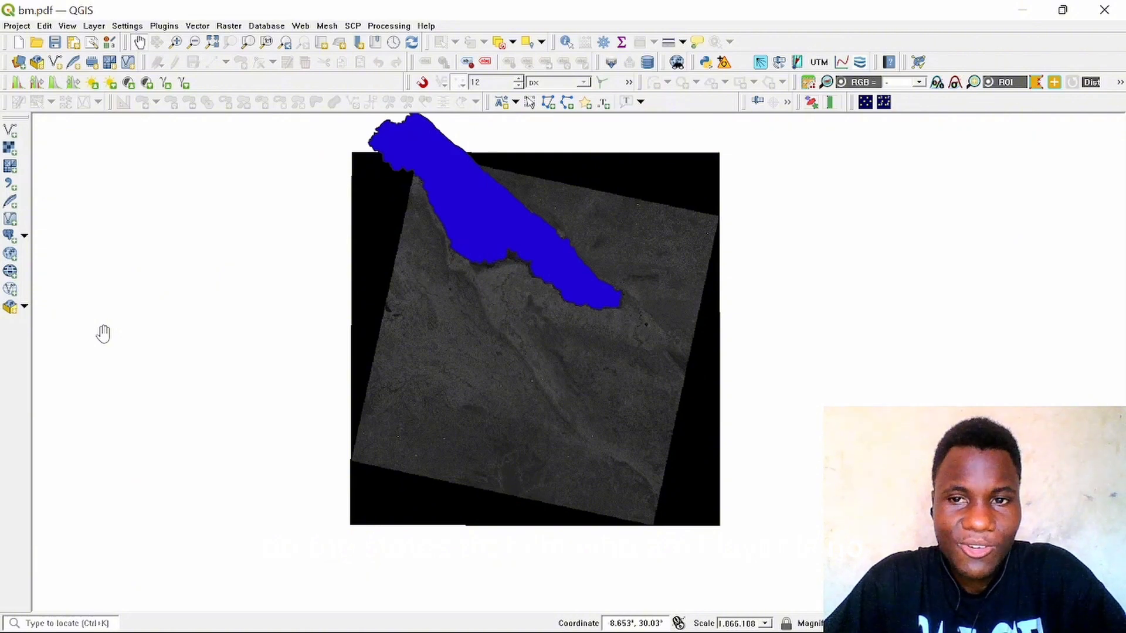
{"action": "right_click", "coordinate": [917, 25]}
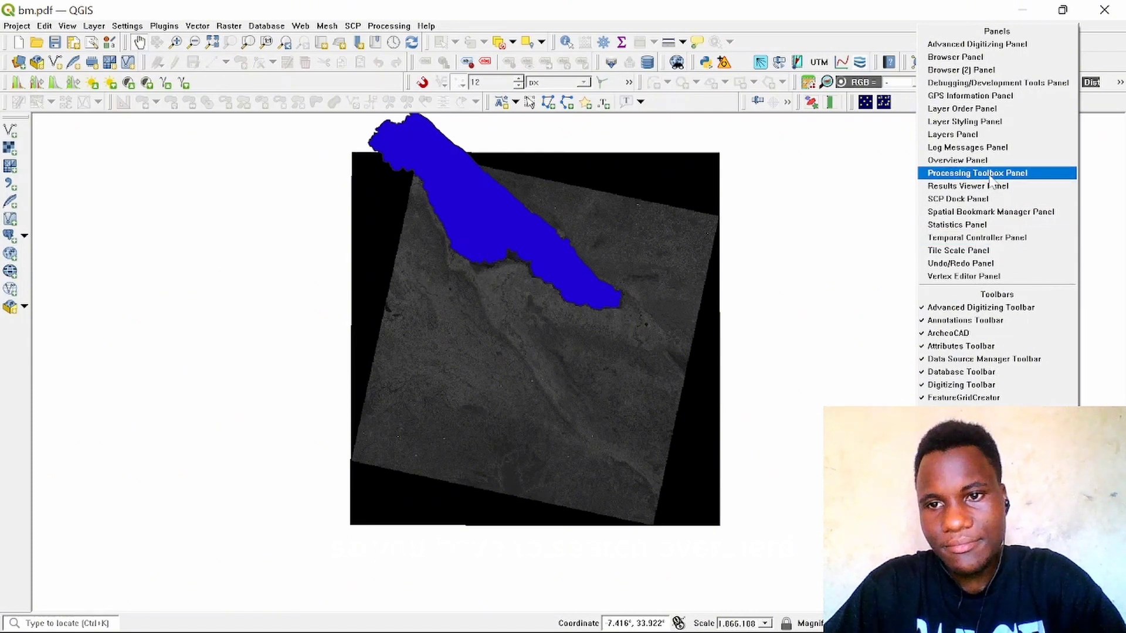
{"action": "left_click", "coordinate": [971, 135]}
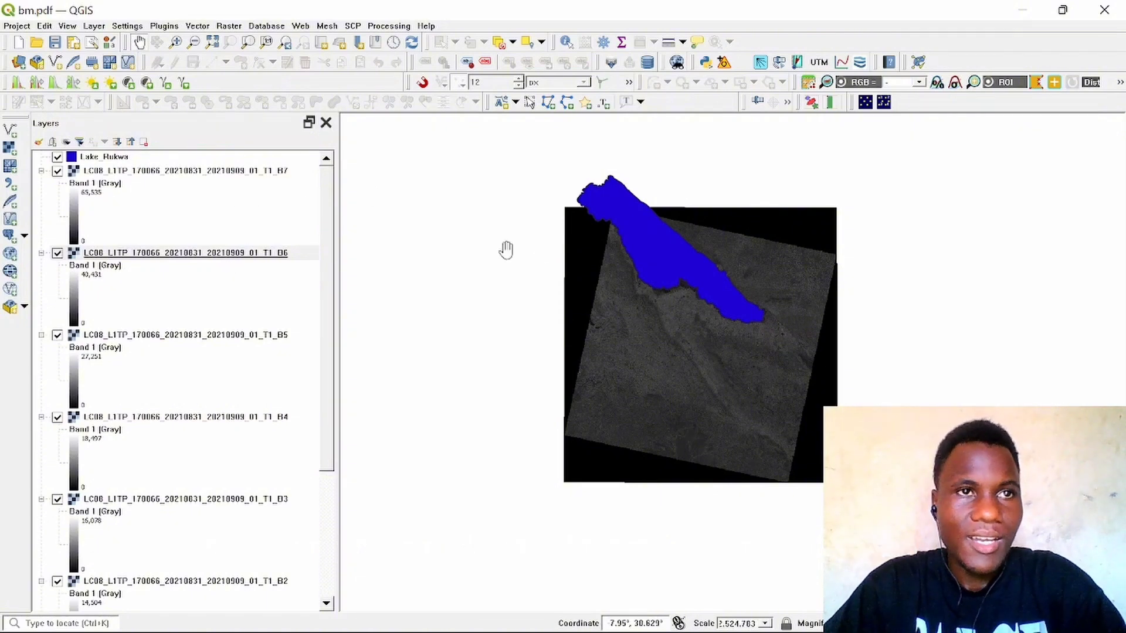
Step: Hide the Lake Rukwa layer and then make it visible again
{"action": "left_click", "coordinate": [212, 257]}
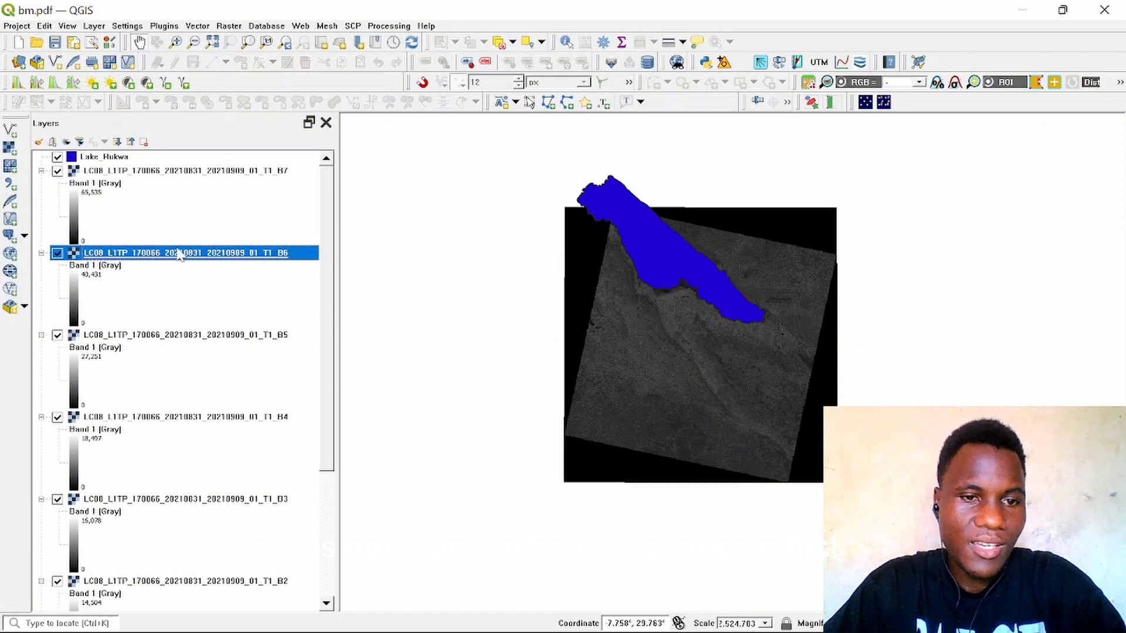
{"action": "left_click_drag", "start_coordinate": [636, 231], "coordinate": [645, 251]}
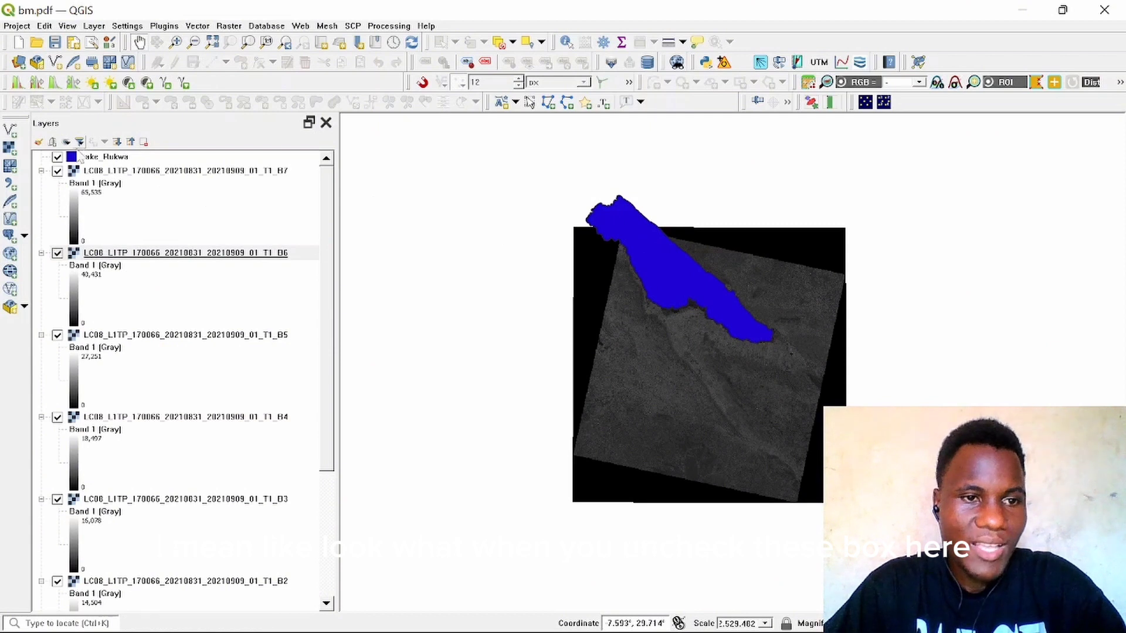
{"action": "left_click", "coordinate": [57, 157]}
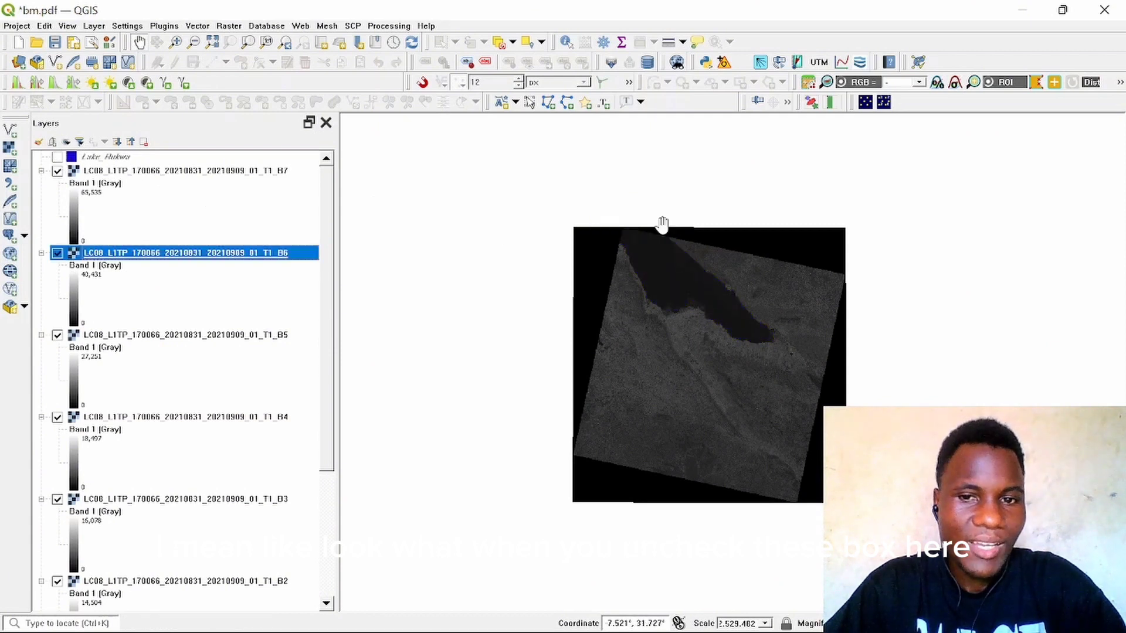
{"action": "left_click_drag", "start_coordinate": [648, 244], "coordinate": [625, 202]}
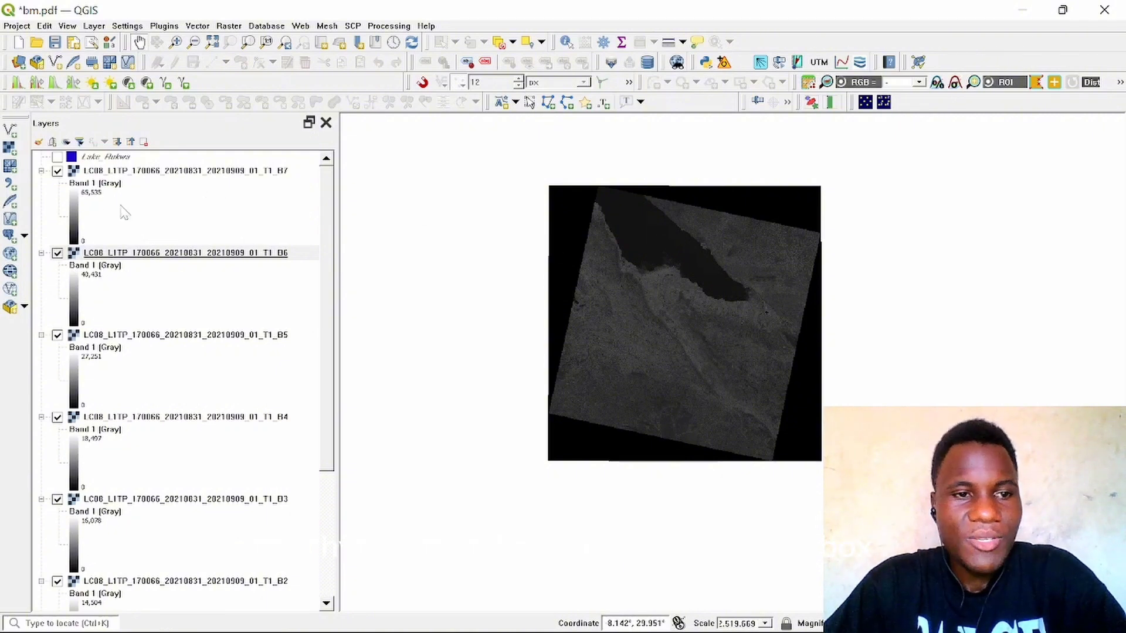
{"action": "left_click", "coordinate": [55, 156]}
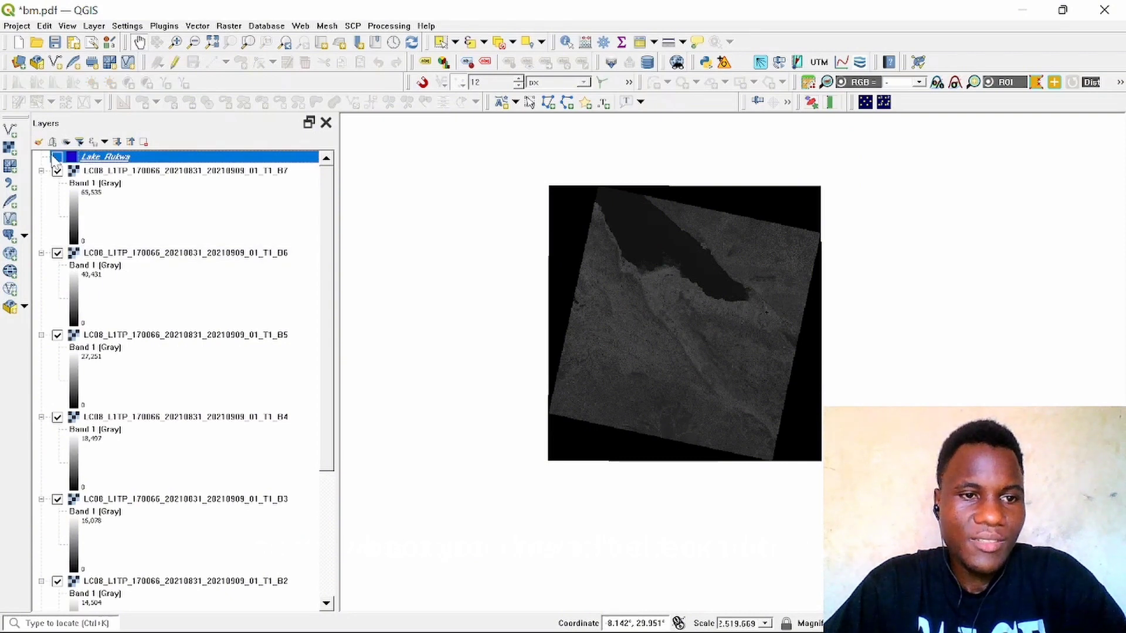
{"action": "left_click", "coordinate": [57, 156]}
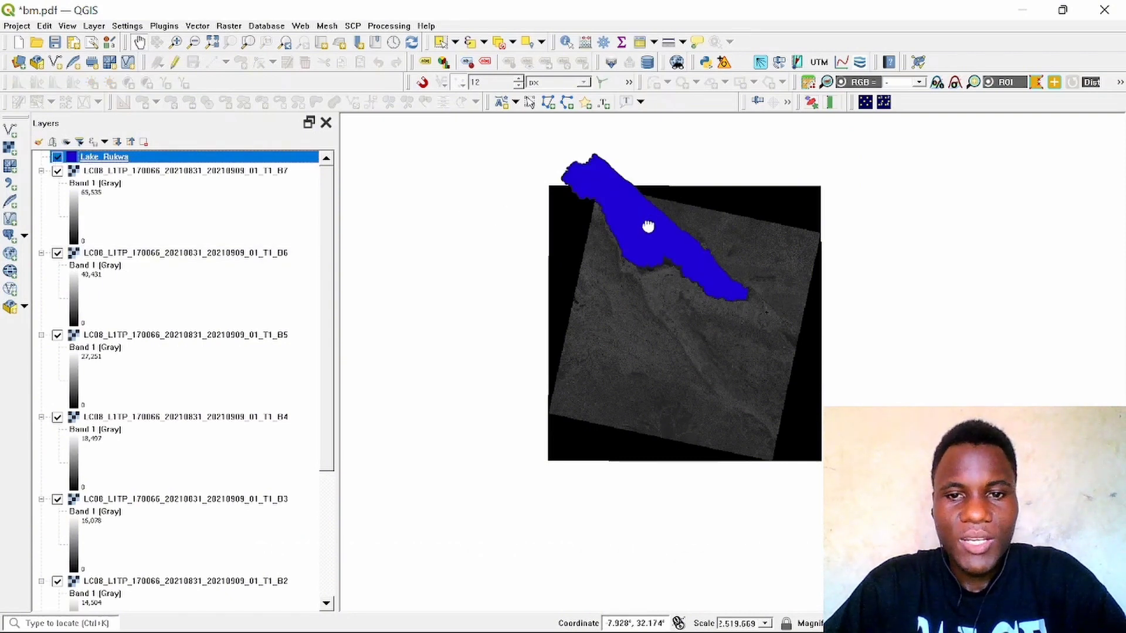
{"action": "left_click_drag", "start_coordinate": [645, 226], "coordinate": [649, 258]}
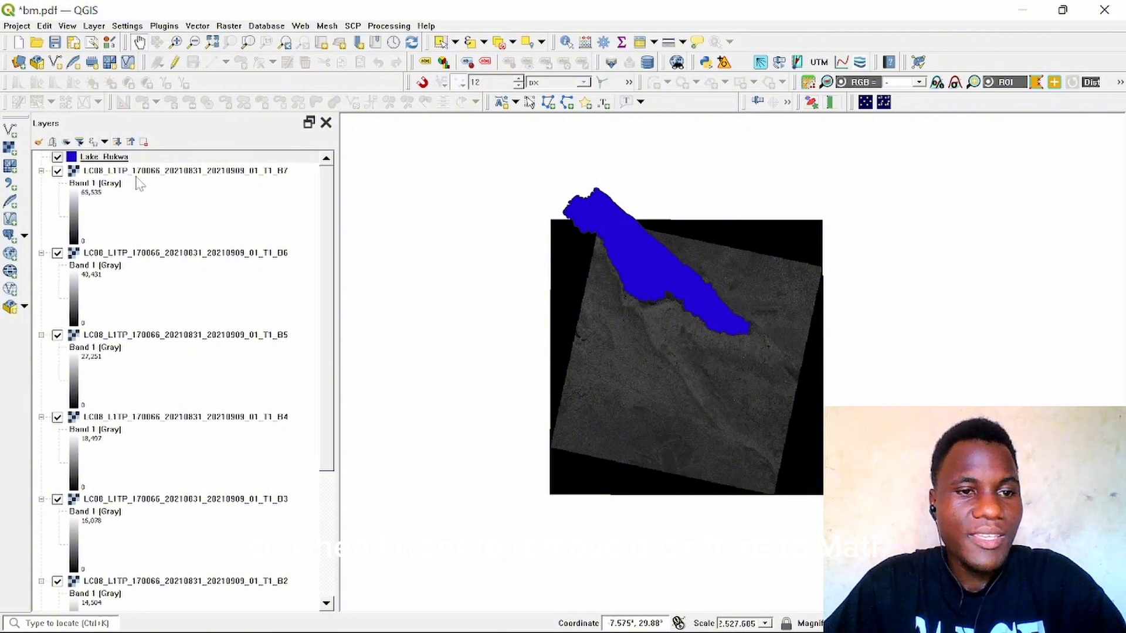
Step: Remove the Lake Rukwa layer from the project
{"action": "left_click", "coordinate": [104, 158]}
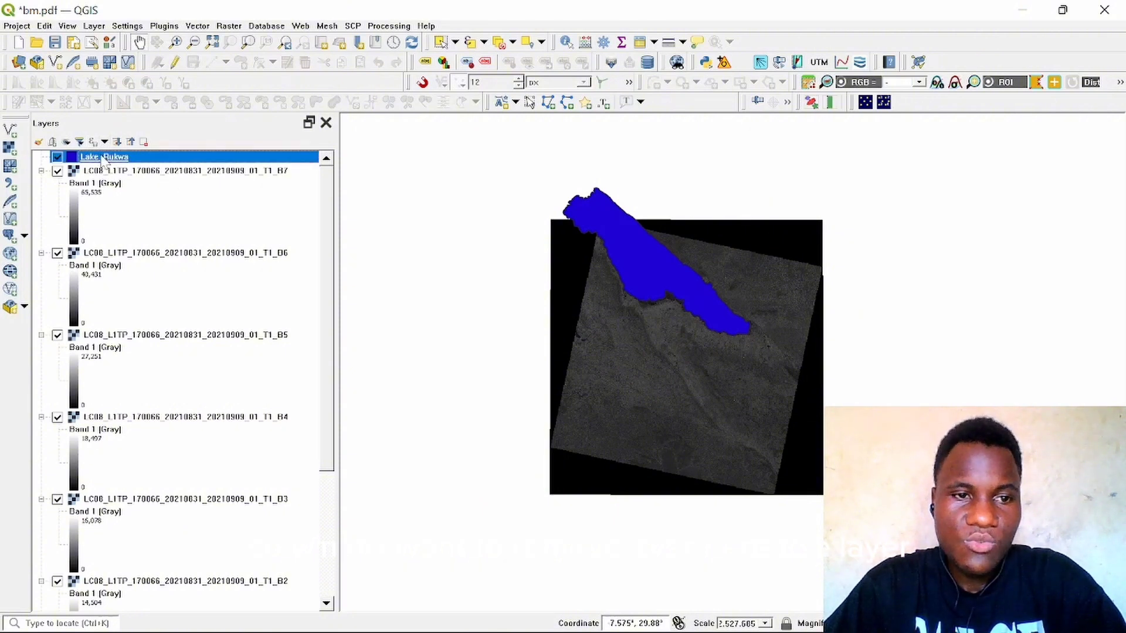
{"action": "right_click", "coordinate": [102, 158]}
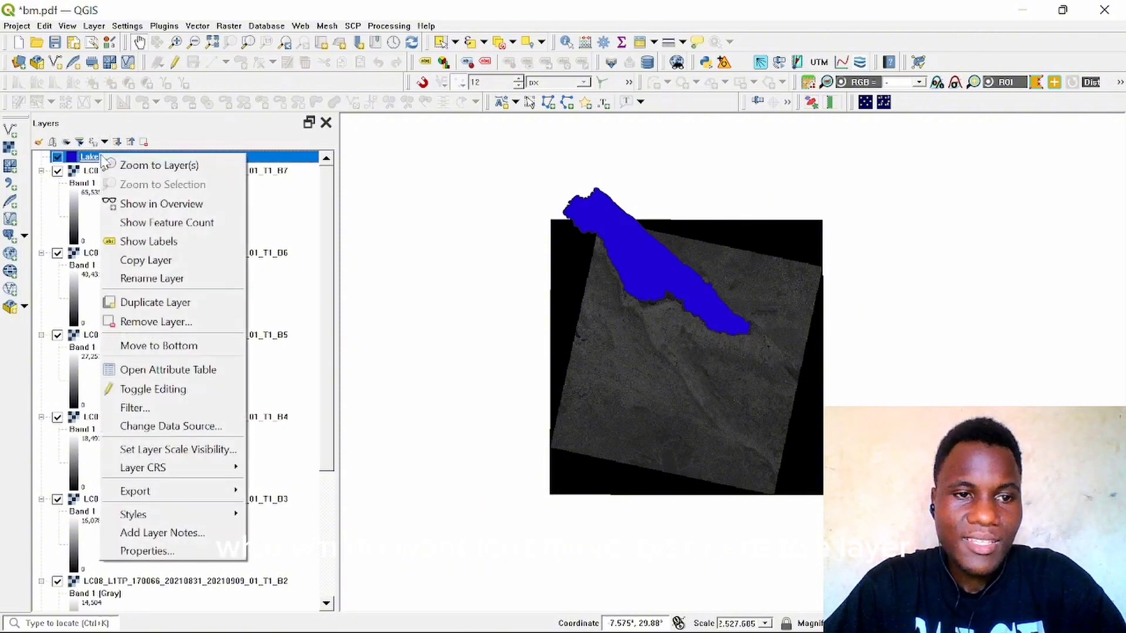
{"action": "left_click", "coordinate": [156, 322]}
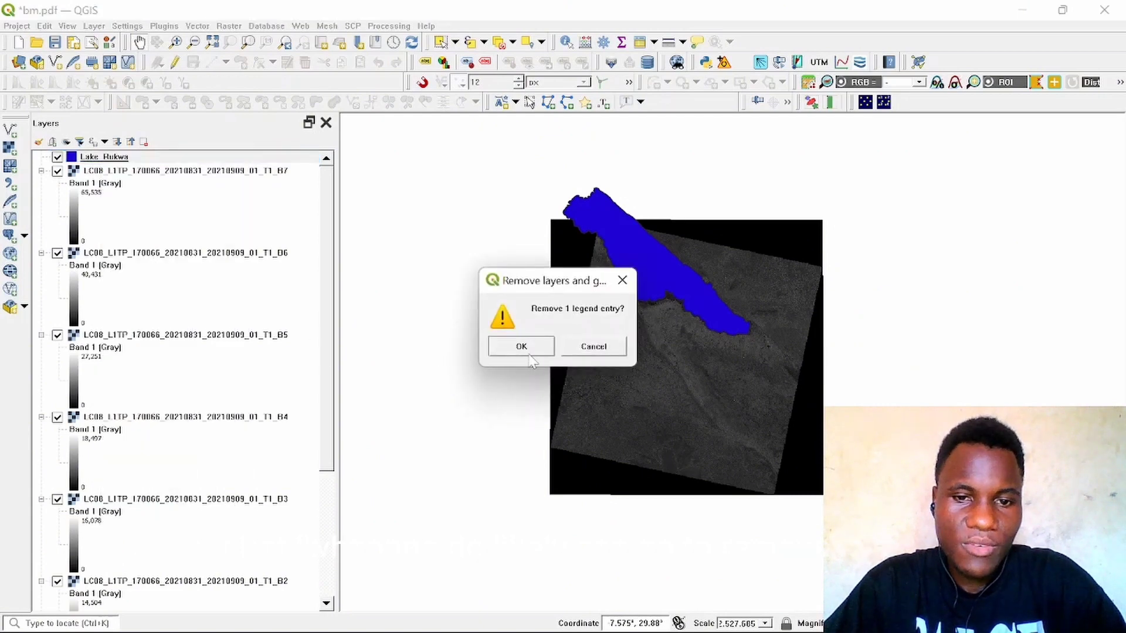
{"action": "left_click", "coordinate": [525, 351]}
Step: Remove the Landsat band B7 layer from the project
{"action": "left_click_drag", "start_coordinate": [636, 297], "coordinate": [627, 265]}
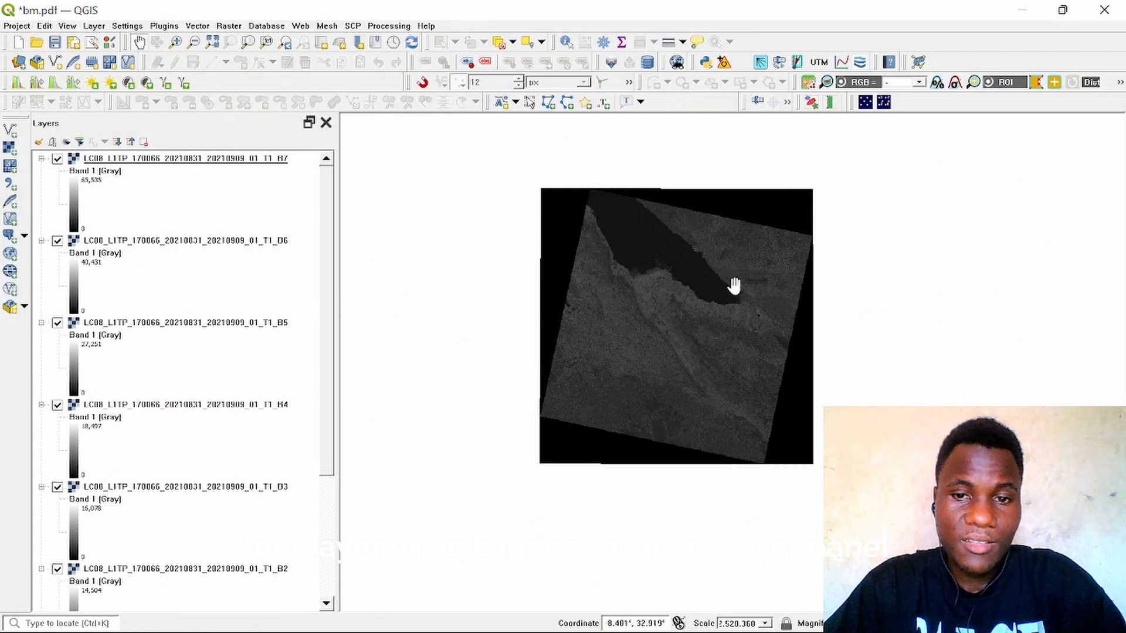
{"action": "left_click_drag", "start_coordinate": [638, 259], "coordinate": [611, 279]}
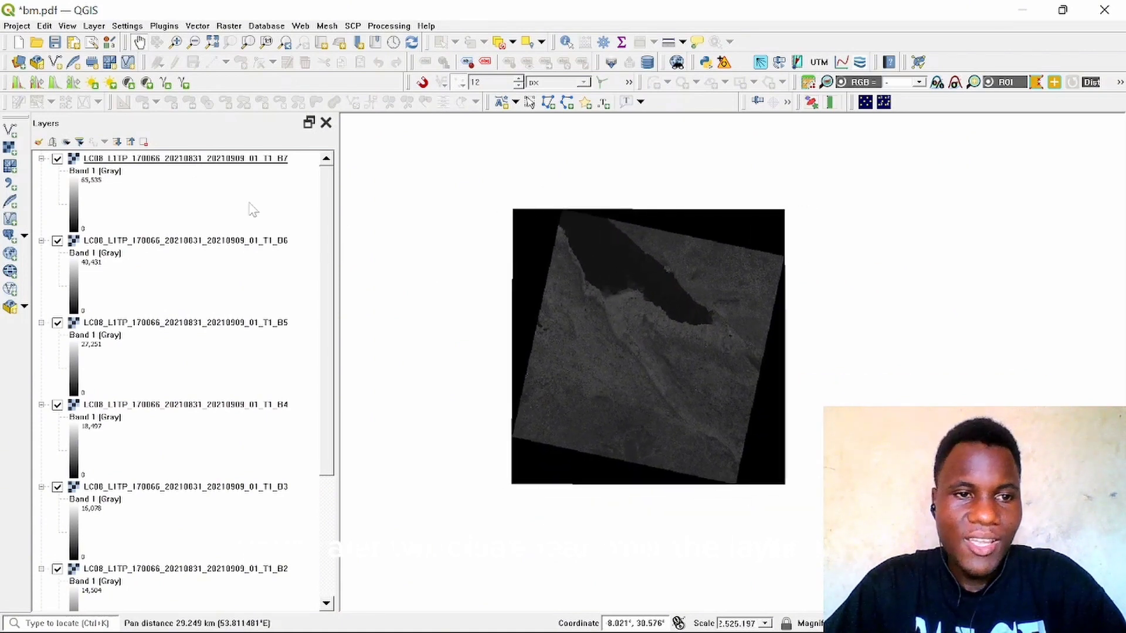
{"action": "left_click", "coordinate": [184, 165]}
{"action": "right_click", "coordinate": [182, 163]}
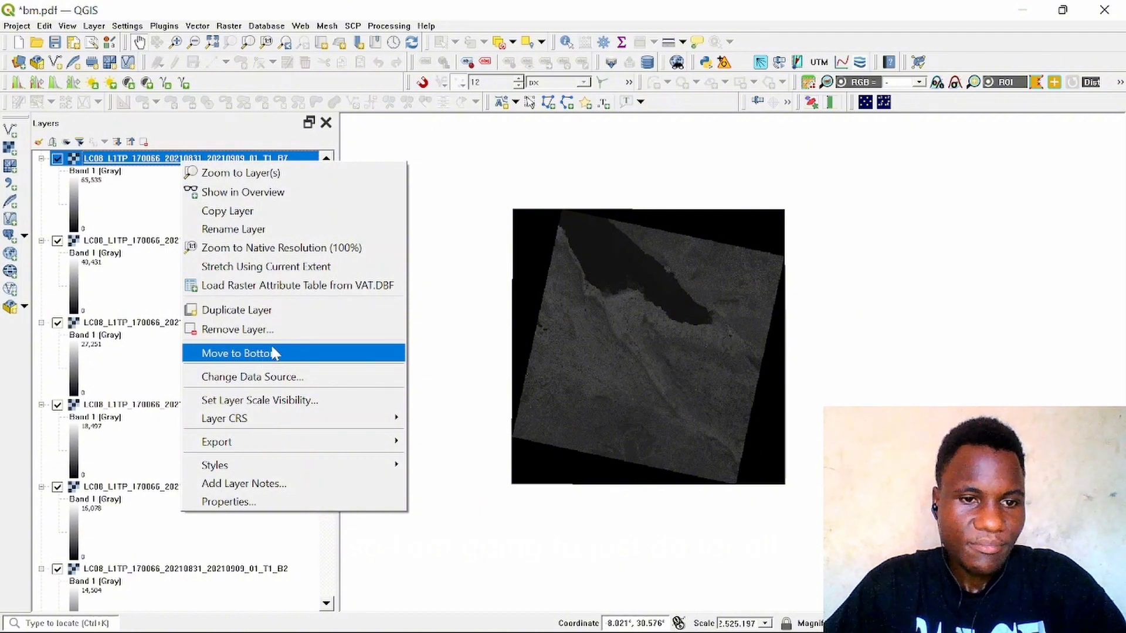
{"action": "left_click", "coordinate": [317, 330]}
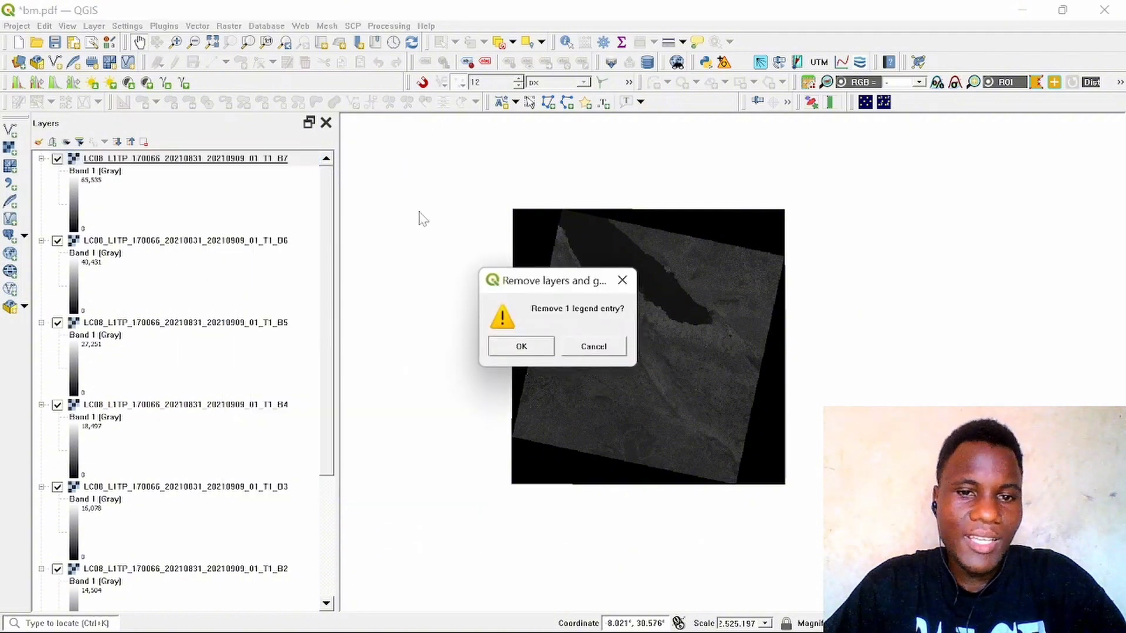
{"action": "left_click", "coordinate": [520, 347]}
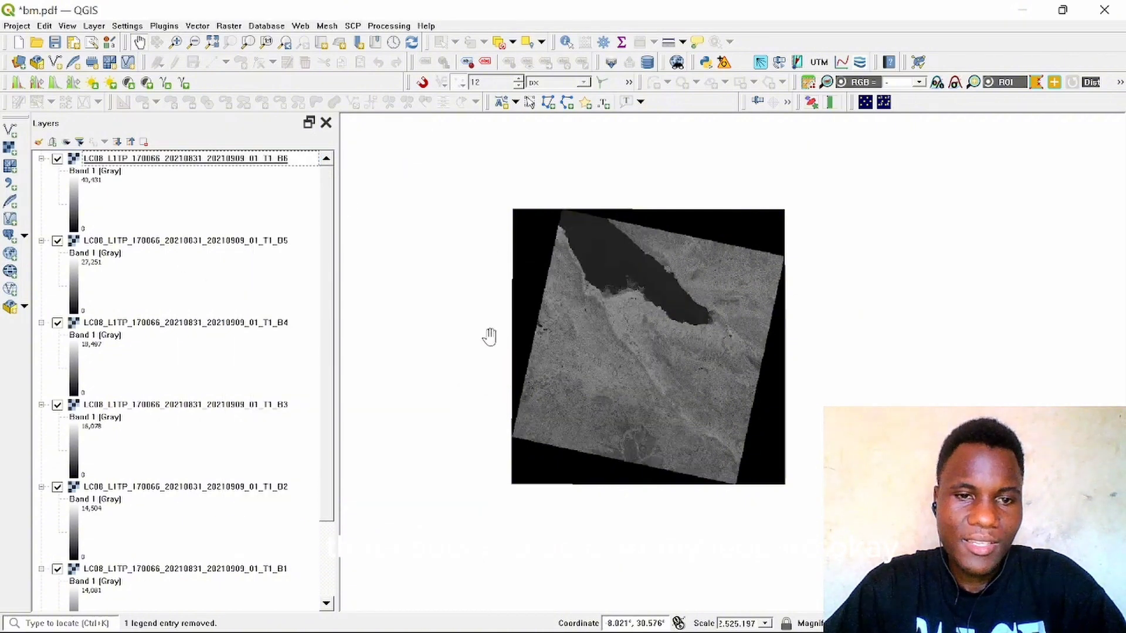
Step: Remove the Landsat band B6 layer from the project
{"action": "left_click", "coordinate": [221, 158]}
{"action": "right_click", "coordinate": [218, 158]}
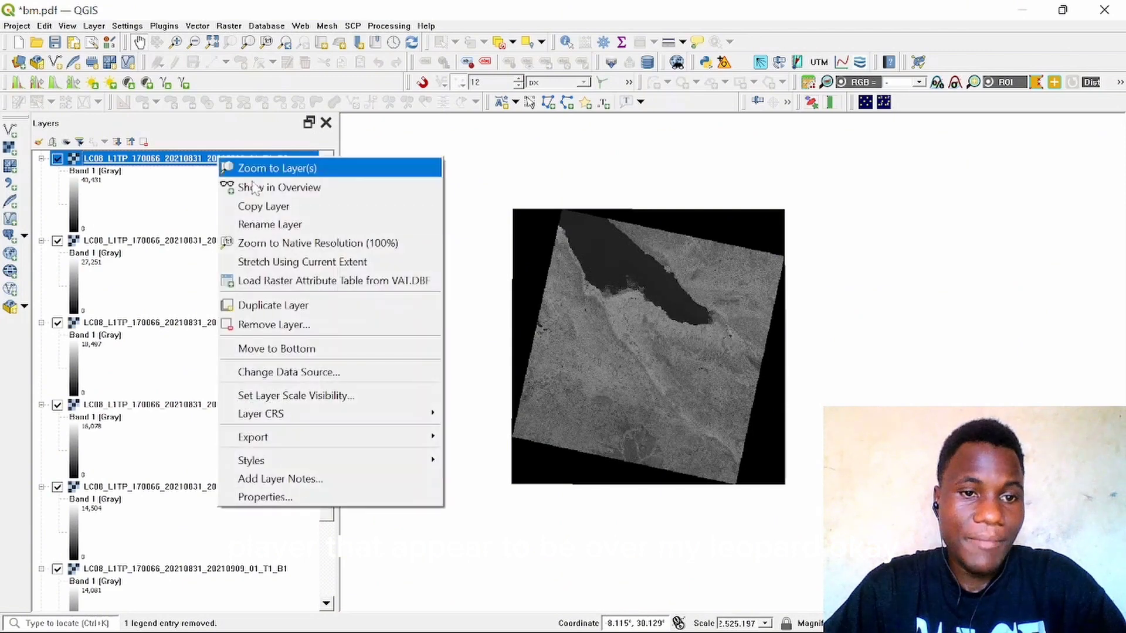
{"action": "left_click", "coordinate": [363, 326]}
{"action": "left_click", "coordinate": [521, 347]}
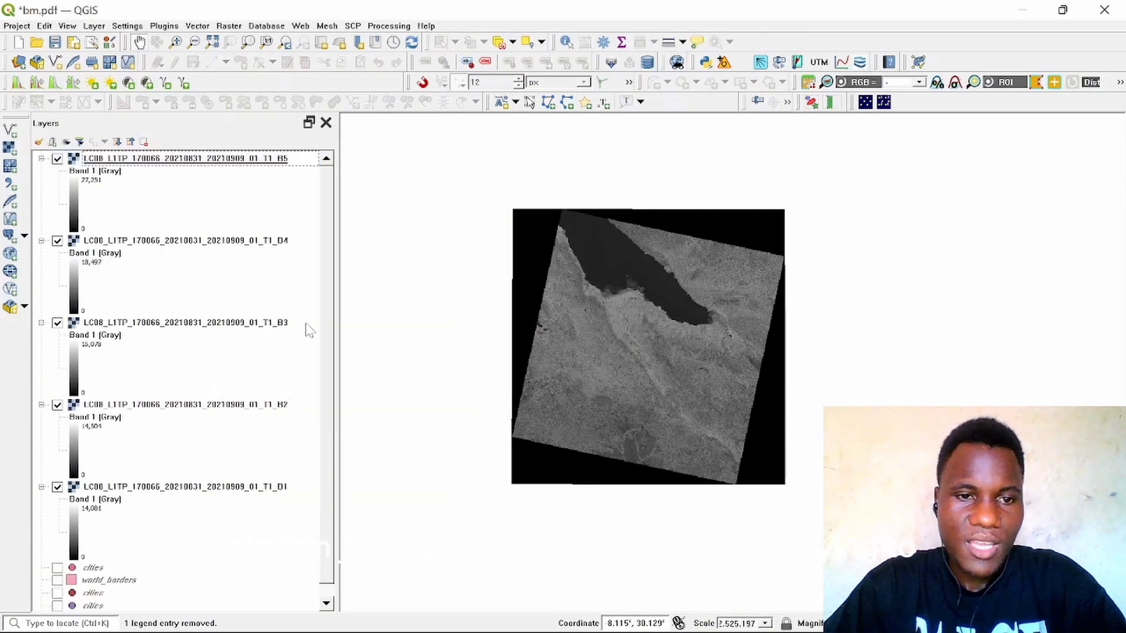
{"action": "left_click", "coordinate": [182, 161]}
{"action": "right_click", "coordinate": [178, 156]}
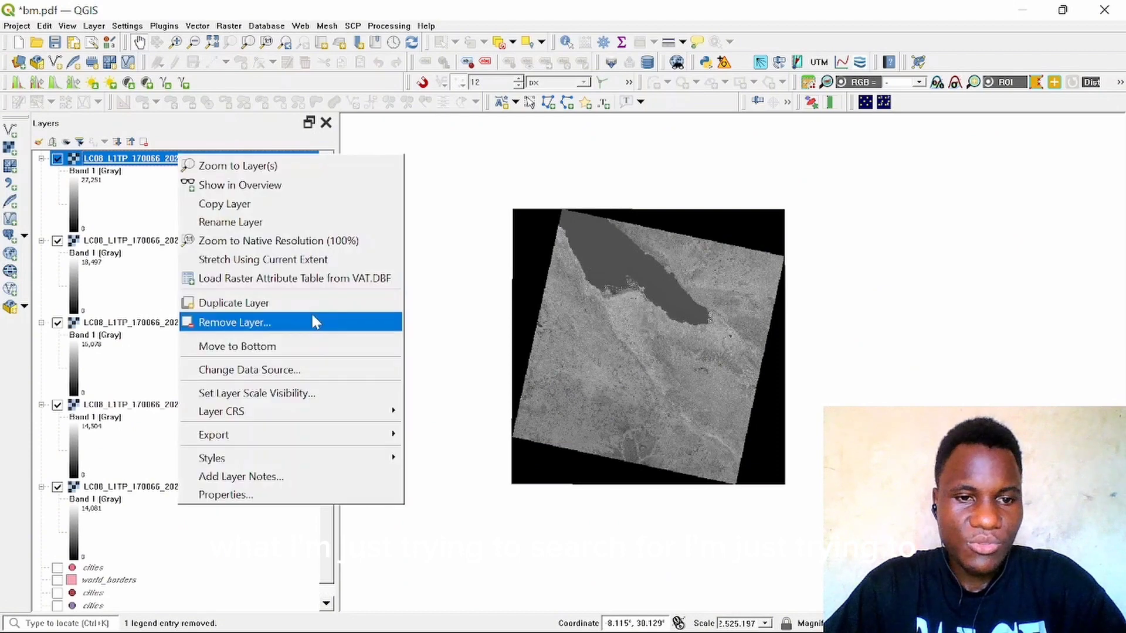
{"action": "left_click", "coordinate": [446, 219]}
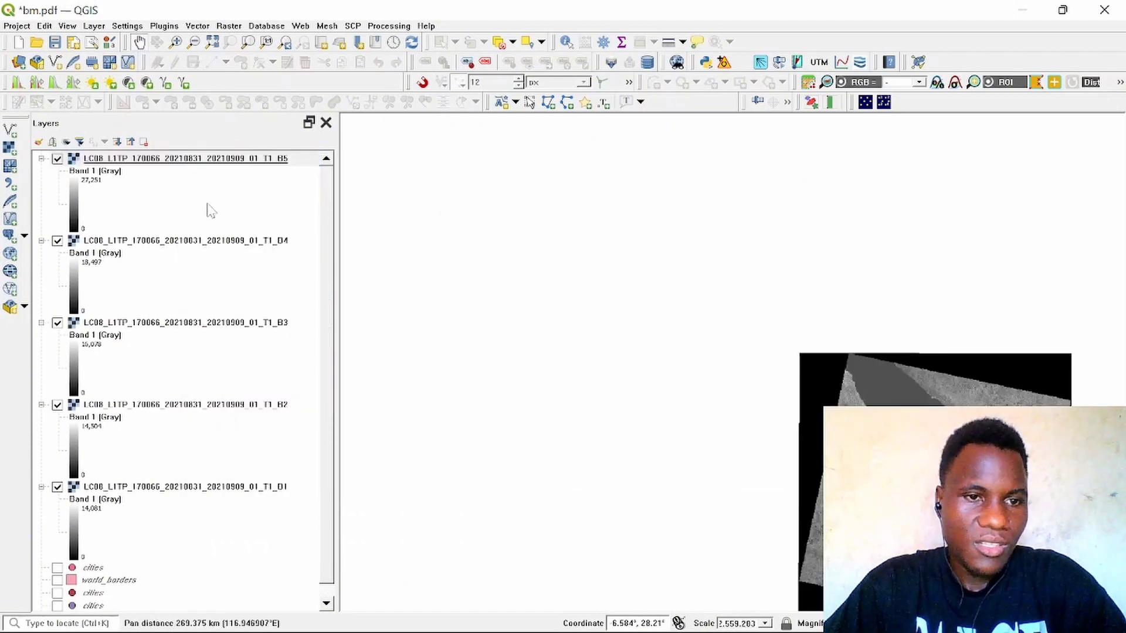
Step: Remove the Landsat band B4 layer from the project
{"action": "left_click", "coordinate": [175, 240]}
{"action": "right_click", "coordinate": [173, 241]}
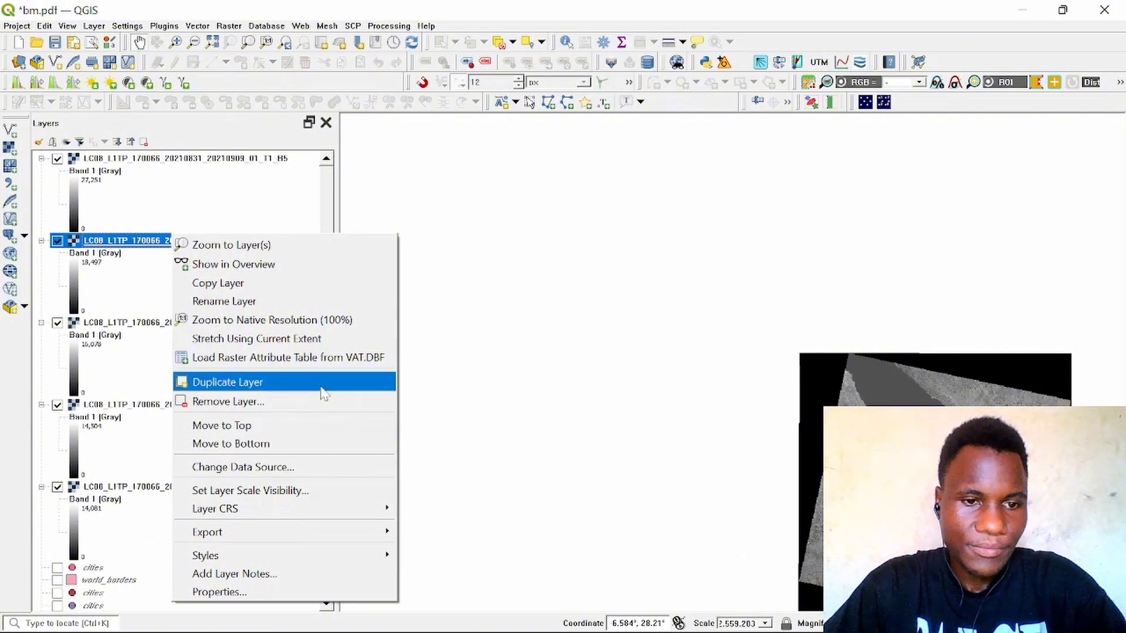
{"action": "left_click", "coordinate": [287, 404]}
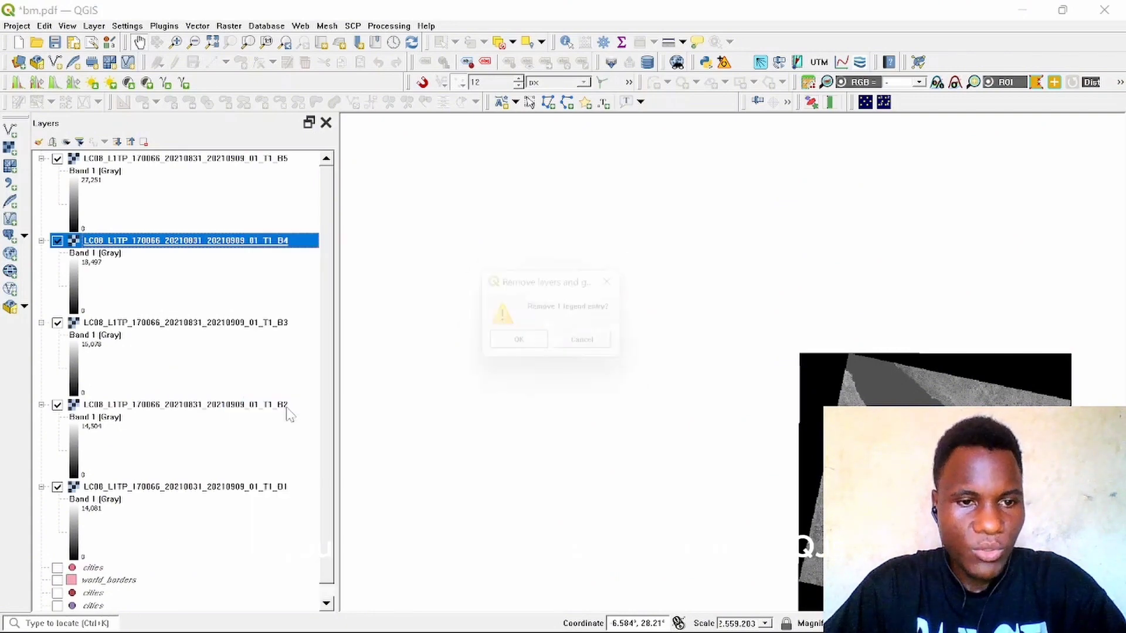
{"action": "left_click", "coordinate": [550, 348]}
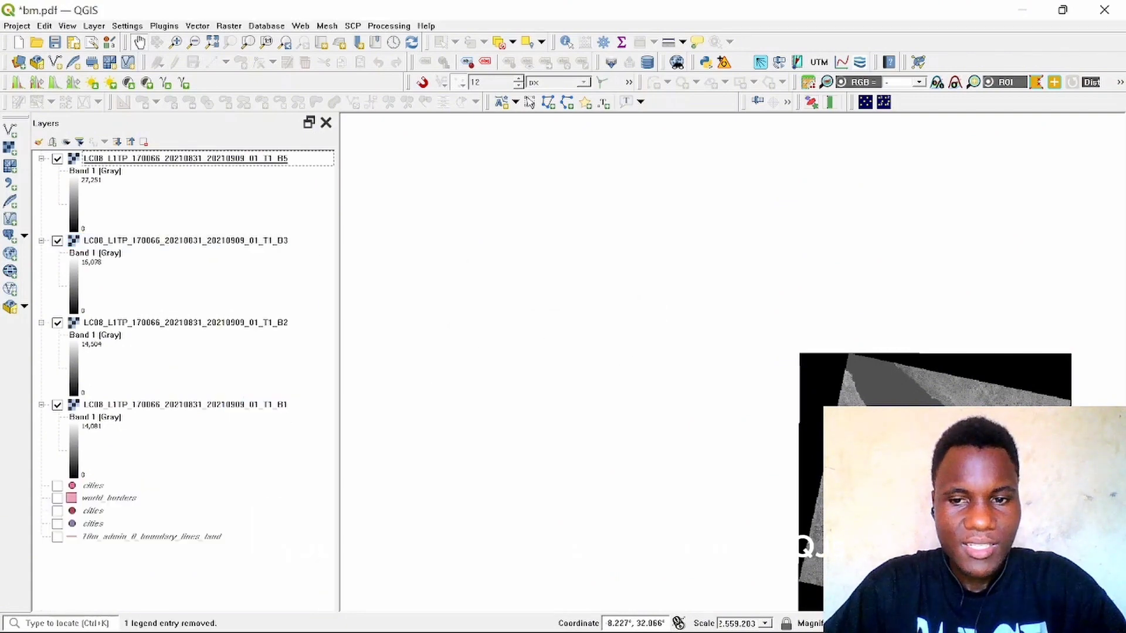
Step: Remove the Landsat band B5 layer from the project
{"action": "left_click_drag", "start_coordinate": [842, 426], "coordinate": [471, 235]}
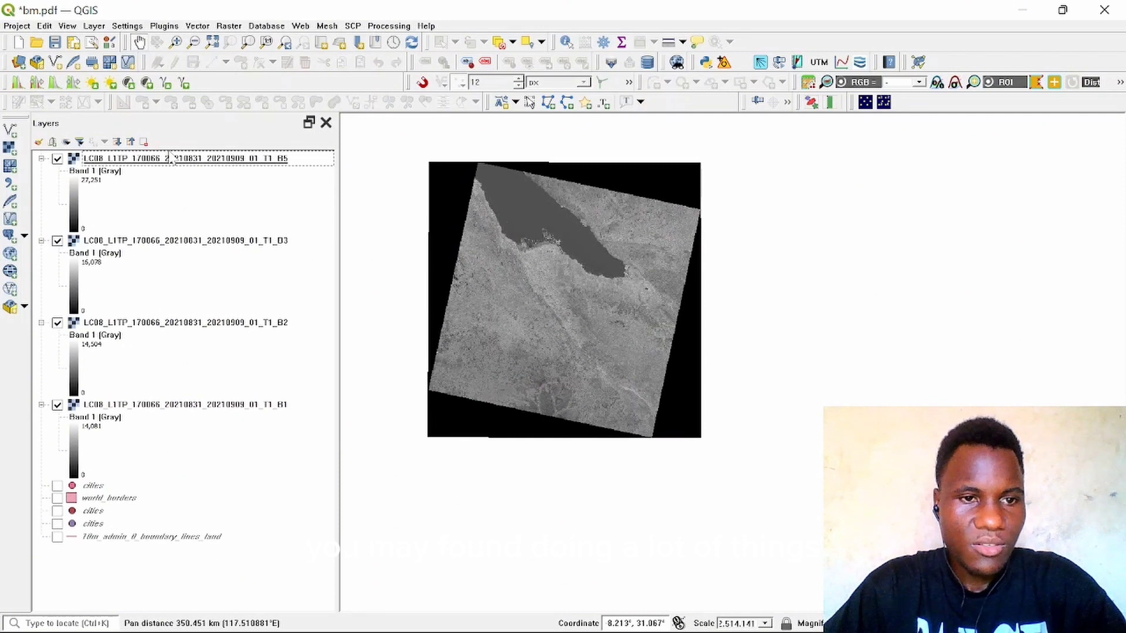
{"action": "right_click", "coordinate": [191, 160]}
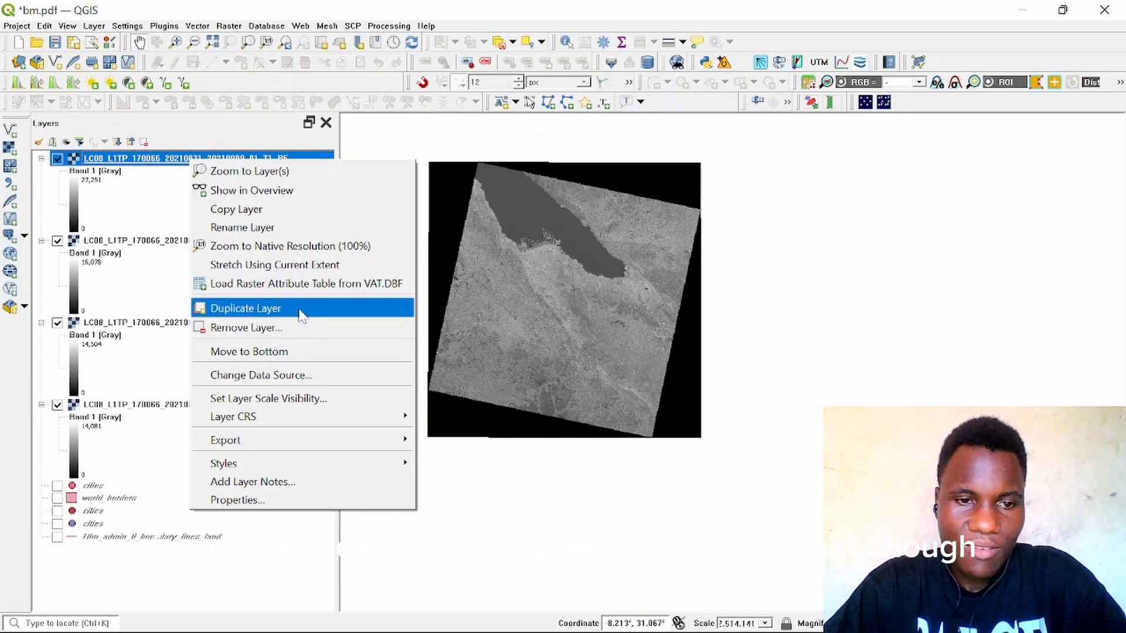
{"action": "left_click", "coordinate": [319, 327]}
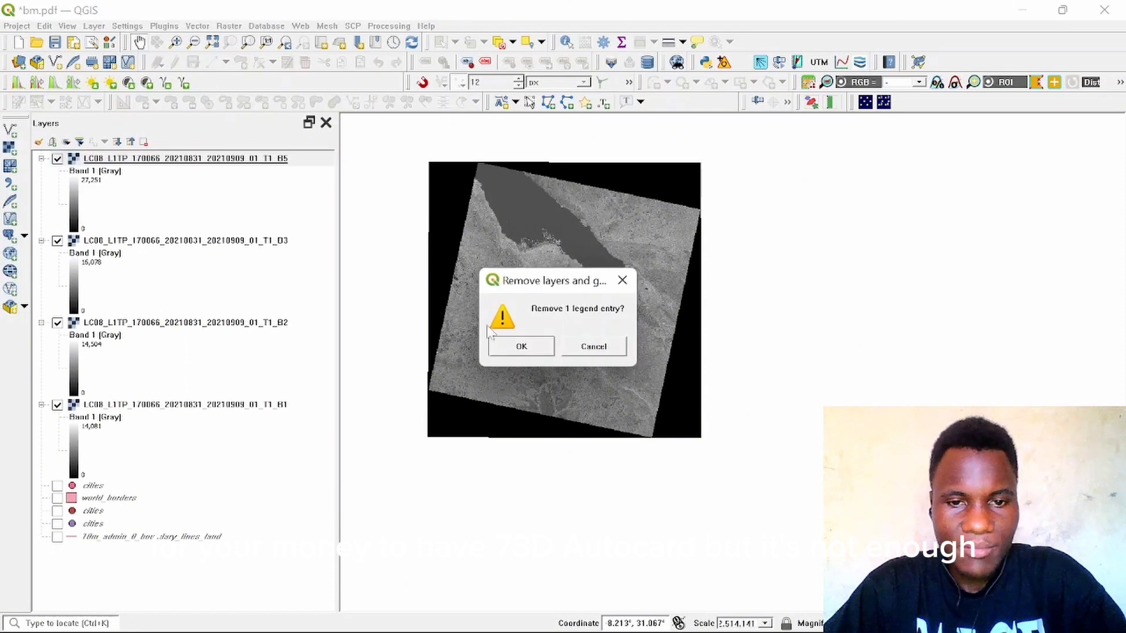
{"action": "left_click", "coordinate": [522, 343]}
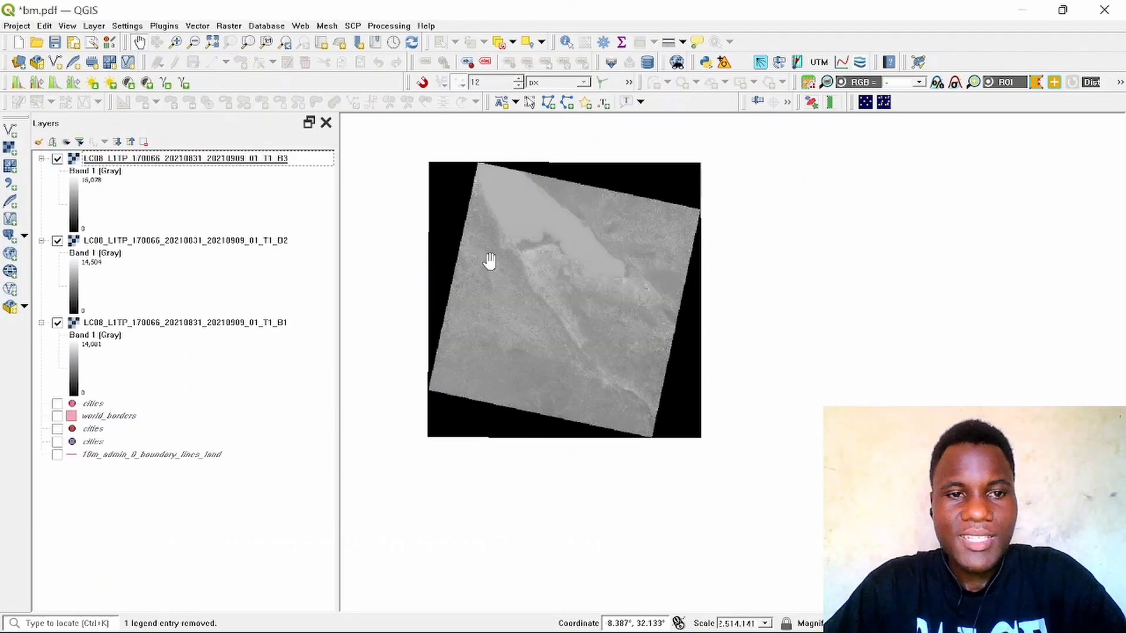
Step: Remove the Landsat band B3 layer from the project
{"action": "right_click", "coordinate": [189, 161]}
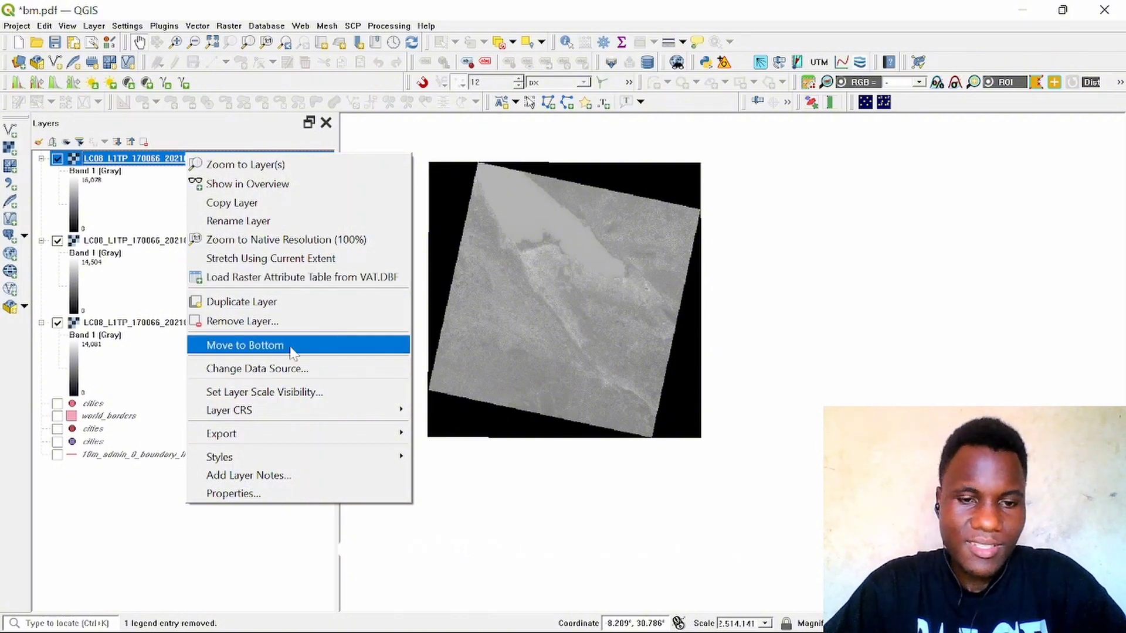
{"action": "left_click", "coordinate": [272, 318]}
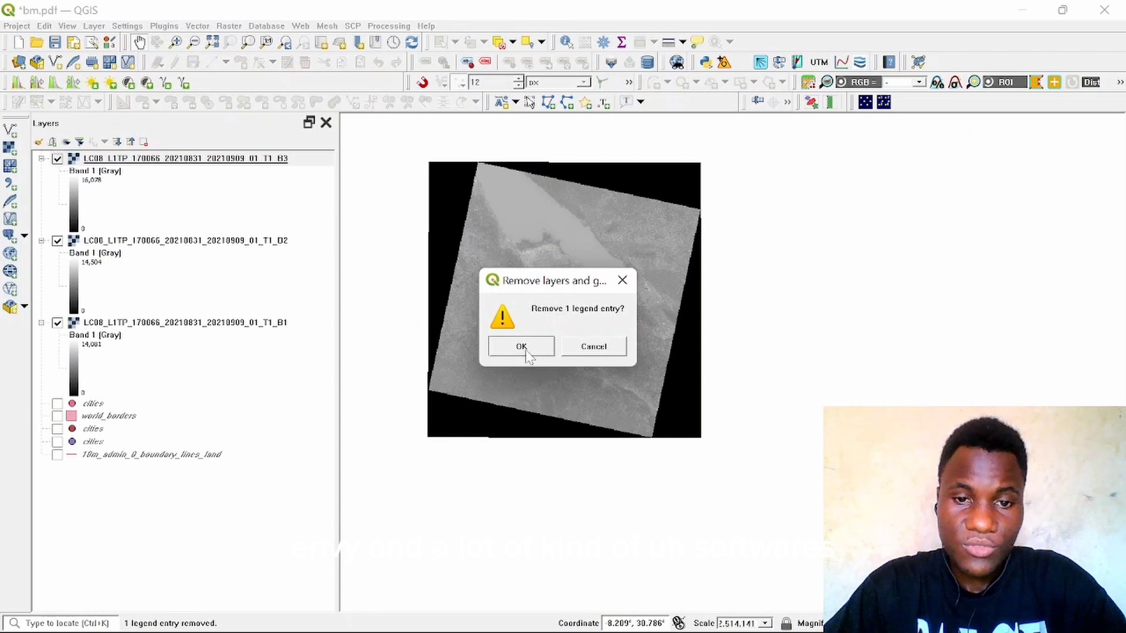
{"action": "left_click", "coordinate": [523, 349]}
Step: Remove the Landsat band B2 layer from the project
{"action": "left_click", "coordinate": [192, 162]}
{"action": "right_click", "coordinate": [194, 164]}
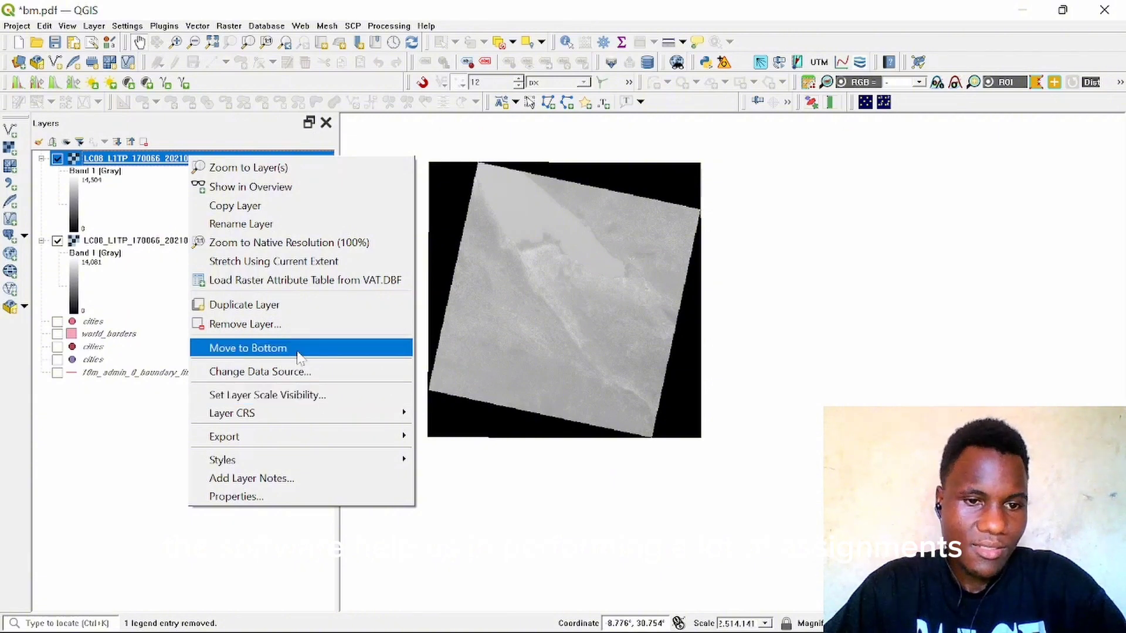
{"action": "left_click", "coordinate": [285, 322]}
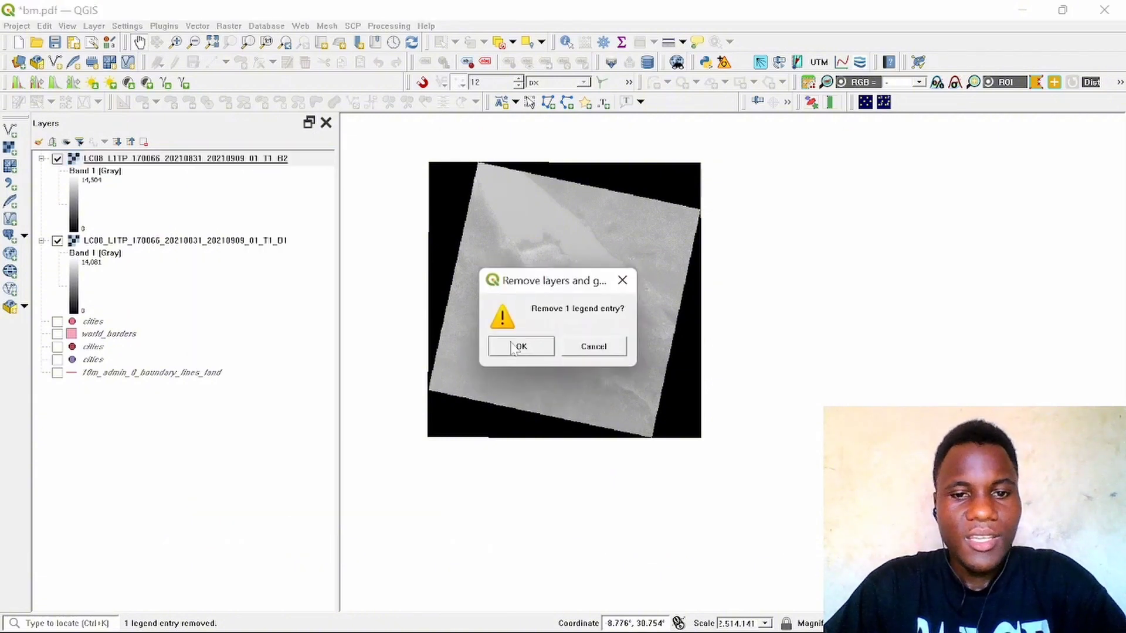
{"action": "left_click", "coordinate": [508, 350]}
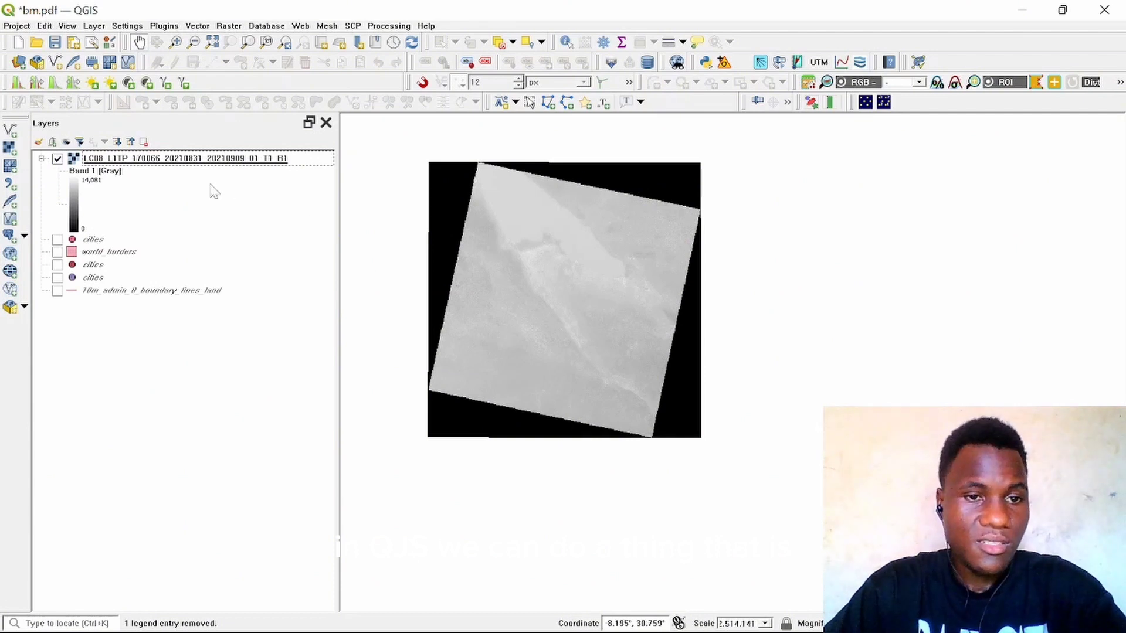
Step: Remove the Landsat band B1 layer from the project
{"action": "left_click", "coordinate": [229, 159]}
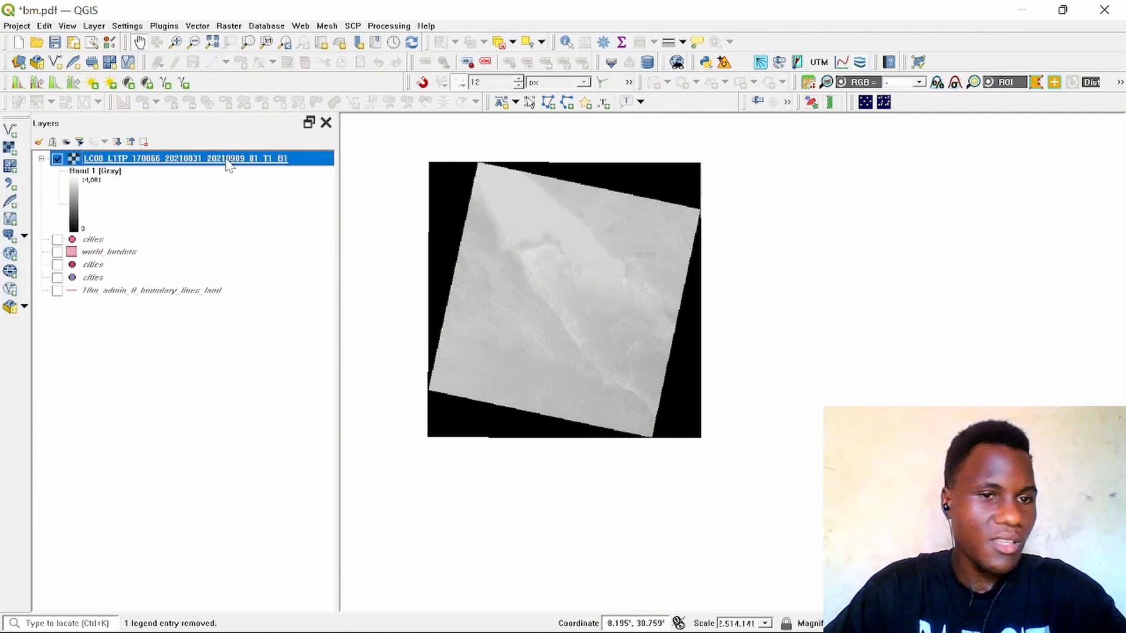
{"action": "right_click", "coordinate": [228, 158]}
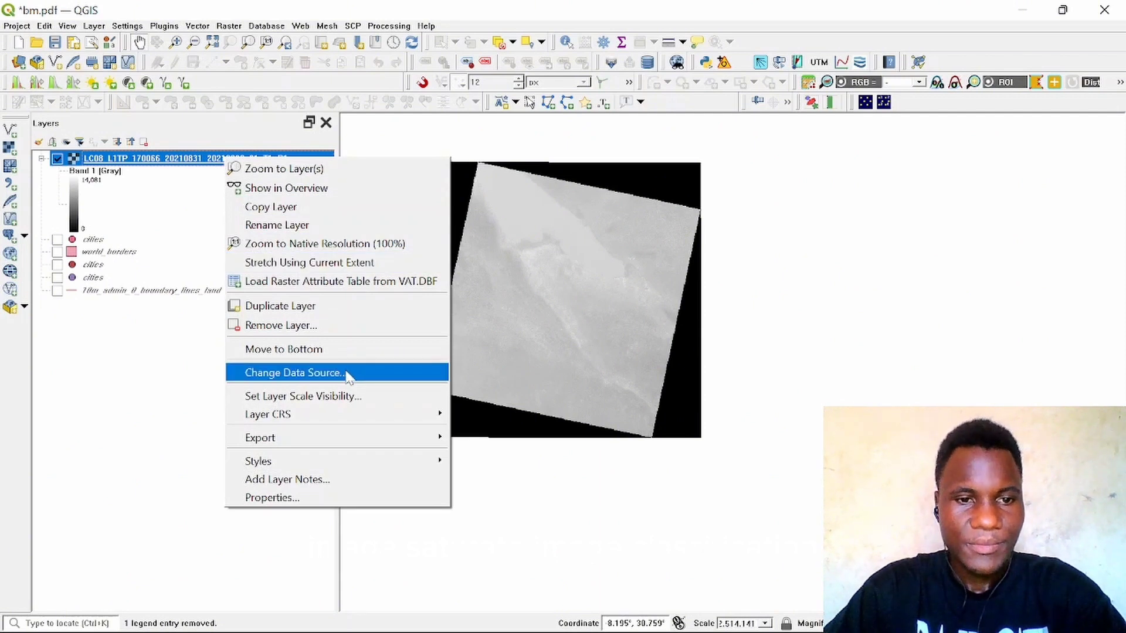
{"action": "left_click", "coordinate": [330, 326]}
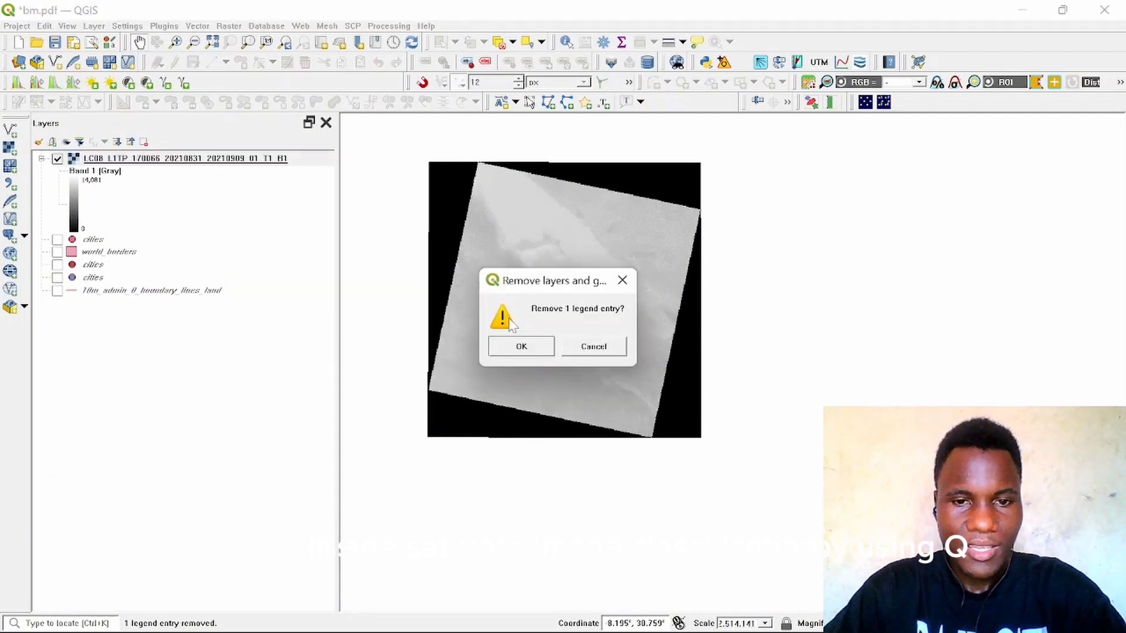
{"action": "left_click", "coordinate": [520, 346]}
Step: Remove the world_borders layer from the project
{"action": "left_click", "coordinate": [168, 171]}
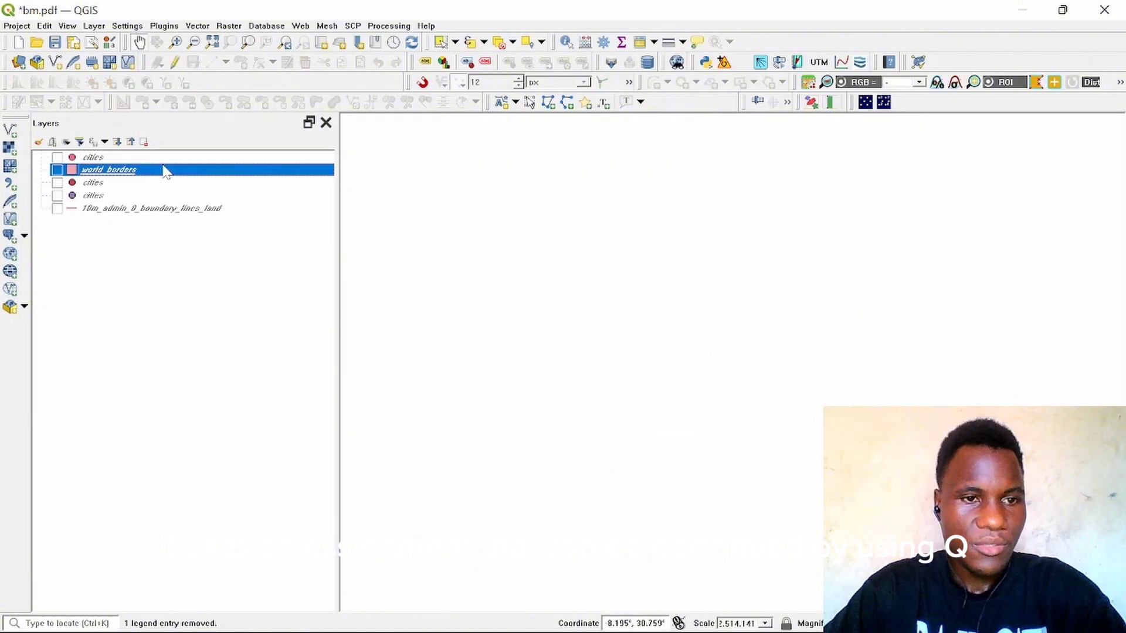
{"action": "right_click", "coordinate": [160, 169]}
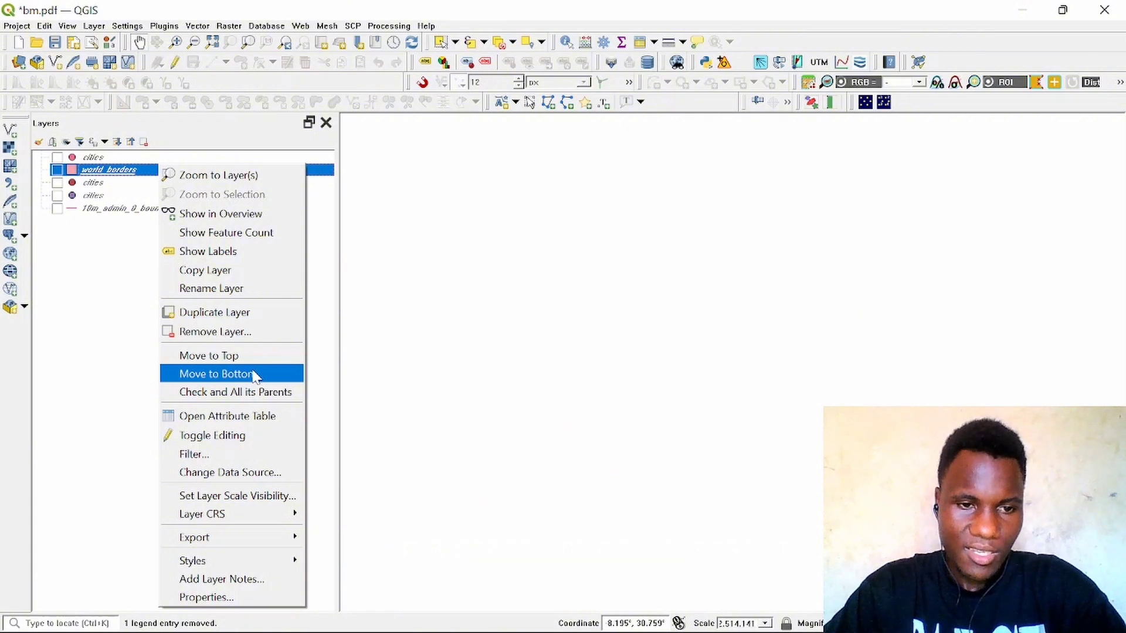
{"action": "left_click", "coordinate": [225, 330]}
{"action": "left_click", "coordinate": [520, 347]}
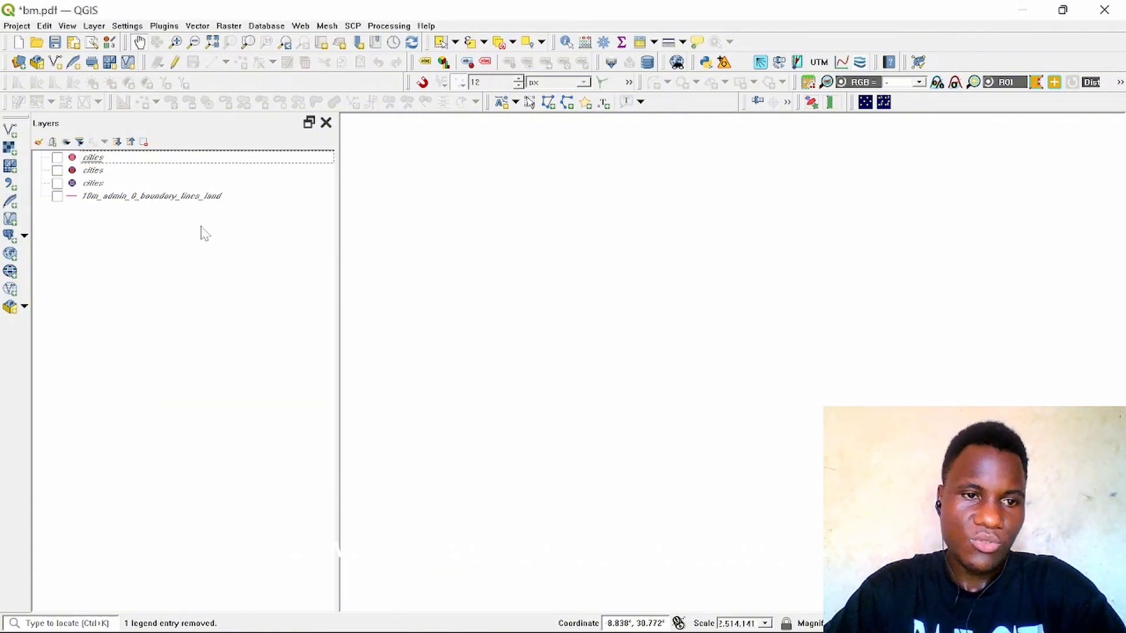
Step: Remove the lowest cities layer from the project
{"action": "left_click", "coordinate": [139, 183]}
{"action": "right_click", "coordinate": [139, 184]}
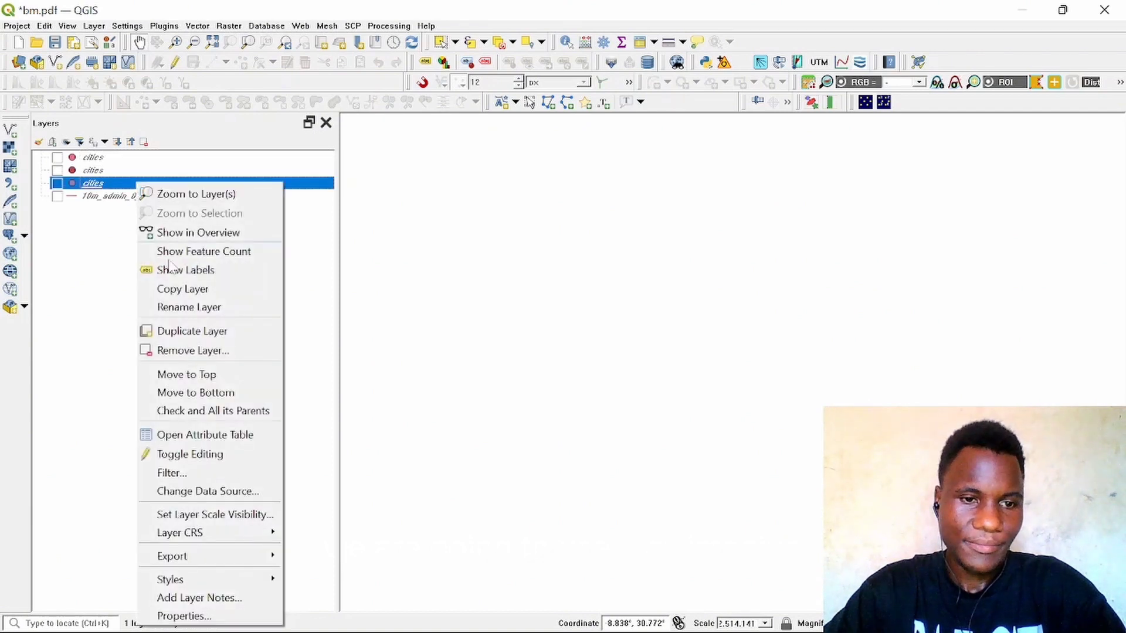
{"action": "left_click", "coordinate": [195, 350]}
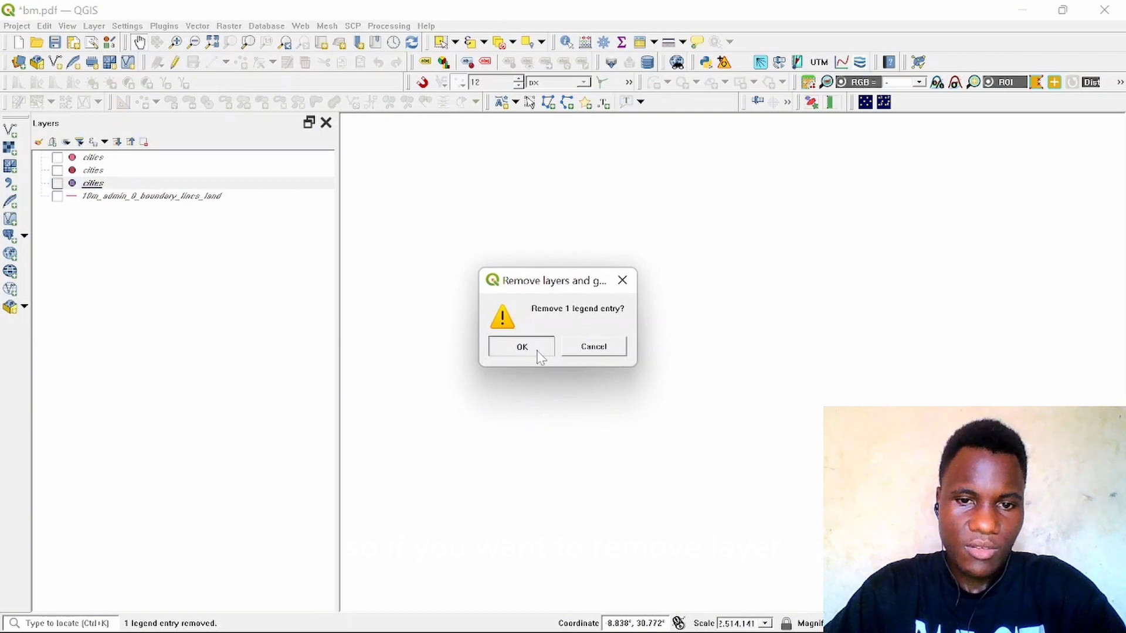
{"action": "left_click", "coordinate": [522, 346]}
Step: Remove the 10m_admin_0_boundary_lines_land layer from the project
{"action": "left_click", "coordinate": [195, 184]}
{"action": "right_click", "coordinate": [197, 186]}
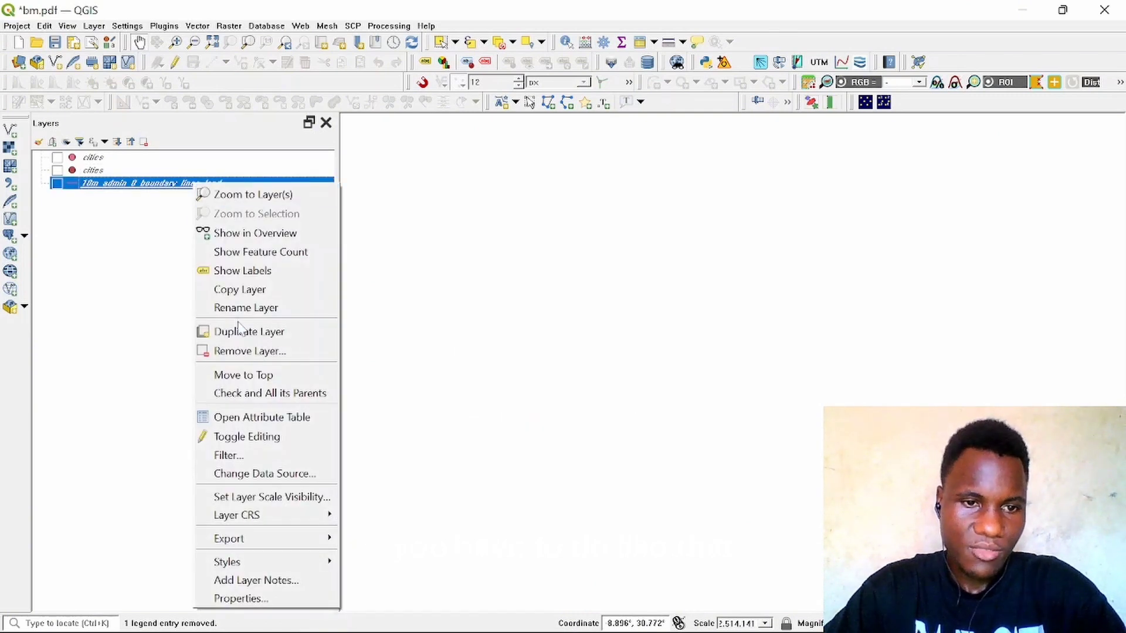
{"action": "left_click", "coordinate": [254, 353]}
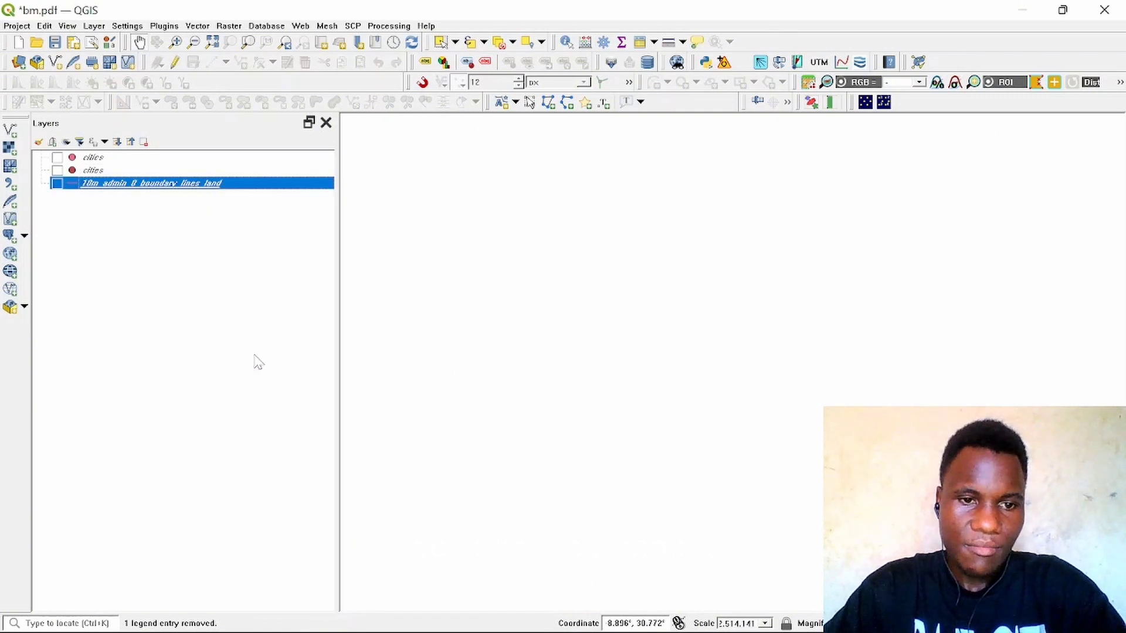
{"action": "left_click", "coordinate": [521, 347]}
Step: Remove the second cities layer from the project
{"action": "left_click", "coordinate": [181, 171]}
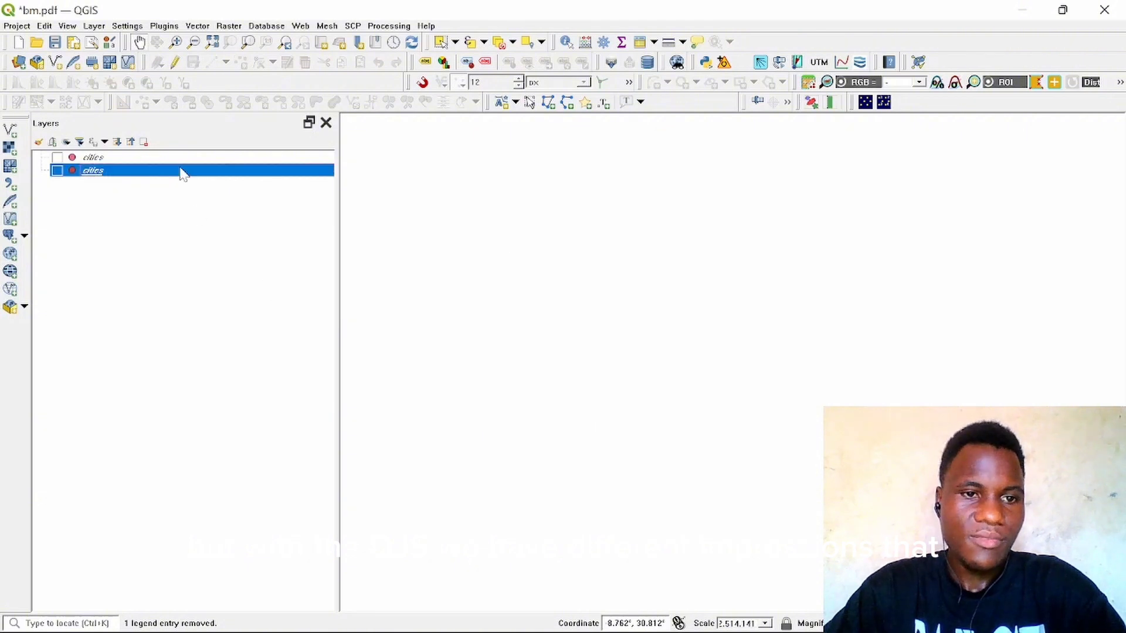
{"action": "right_click", "coordinate": [180, 170]}
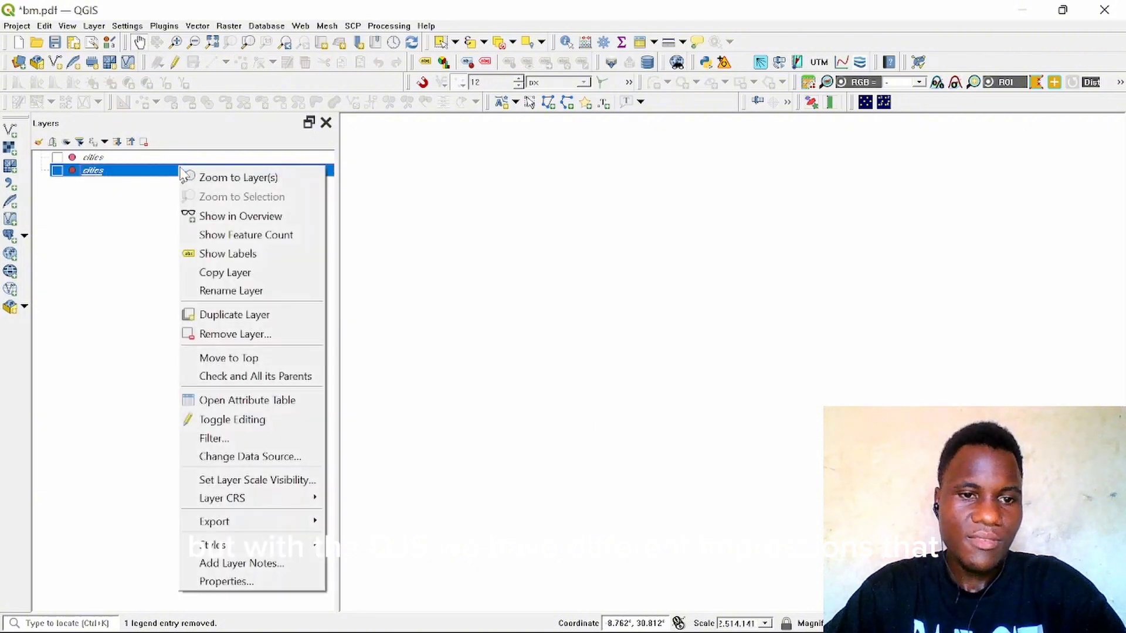
{"action": "left_click", "coordinate": [264, 334]}
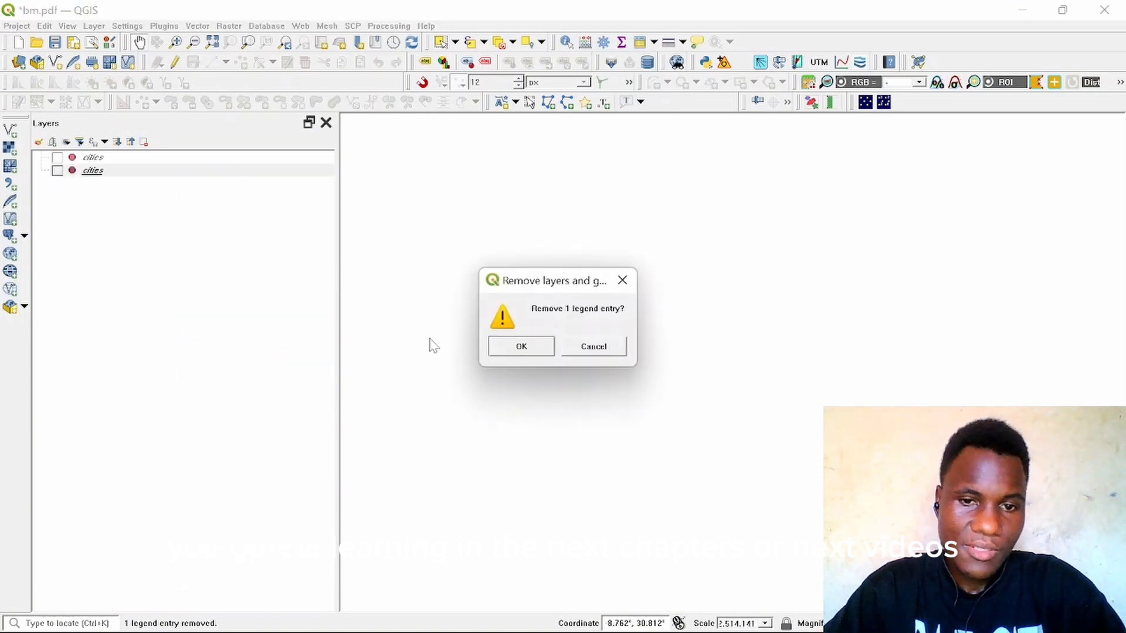
{"action": "left_click", "coordinate": [537, 347]}
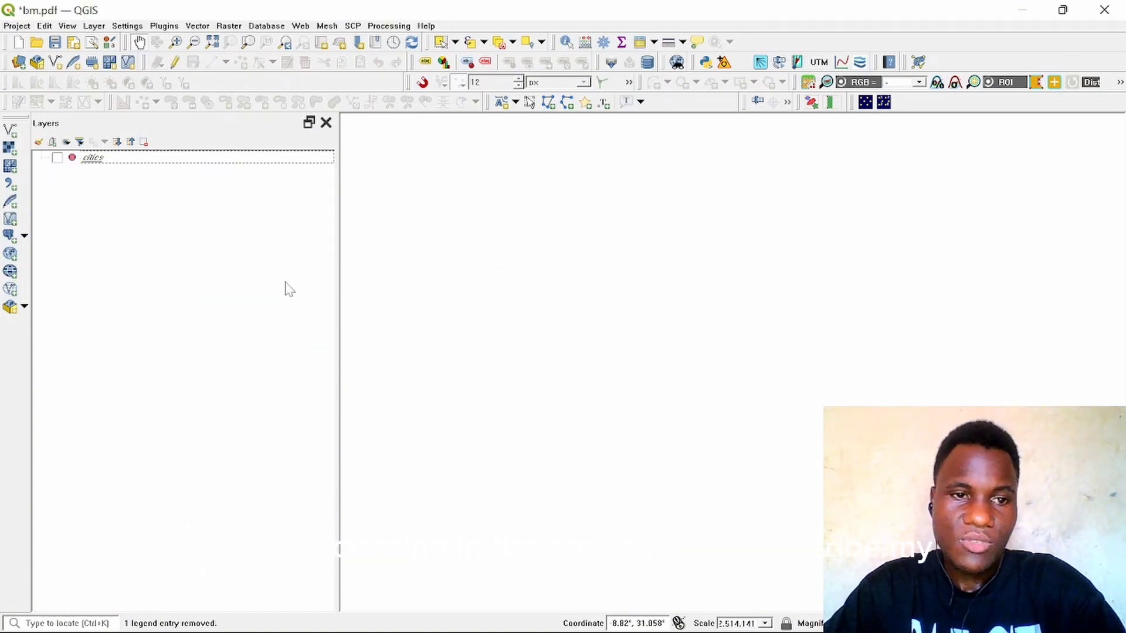
Step: Remove the last remaining cities layer, leaving the project empty
{"action": "left_click", "coordinate": [238, 162]}
{"action": "right_click", "coordinate": [236, 160]}
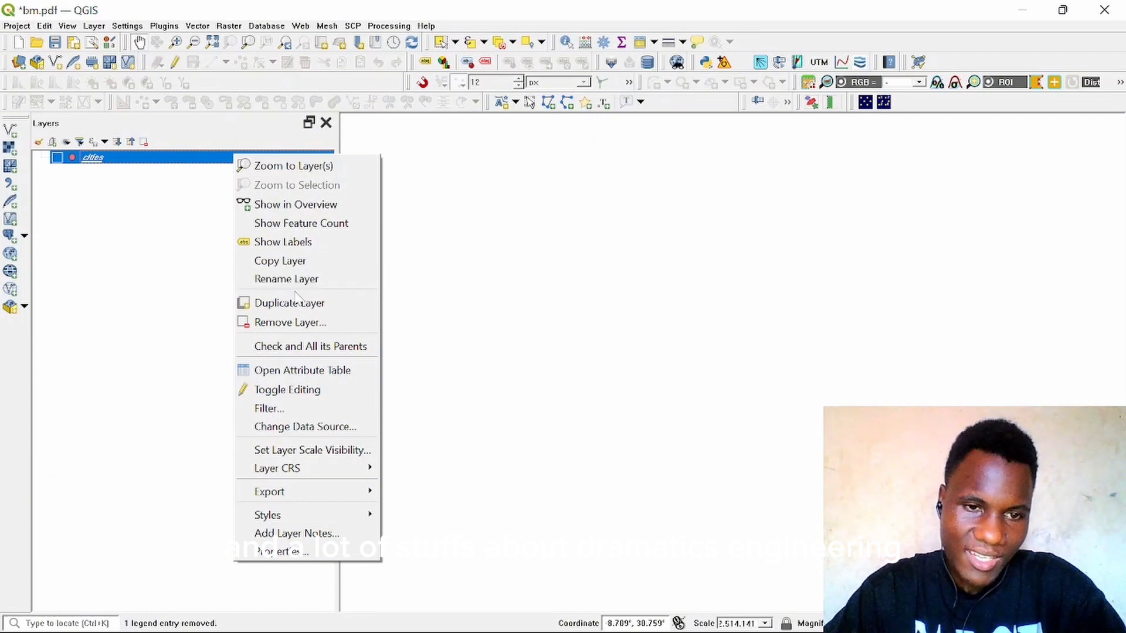
{"action": "left_click", "coordinate": [289, 322]}
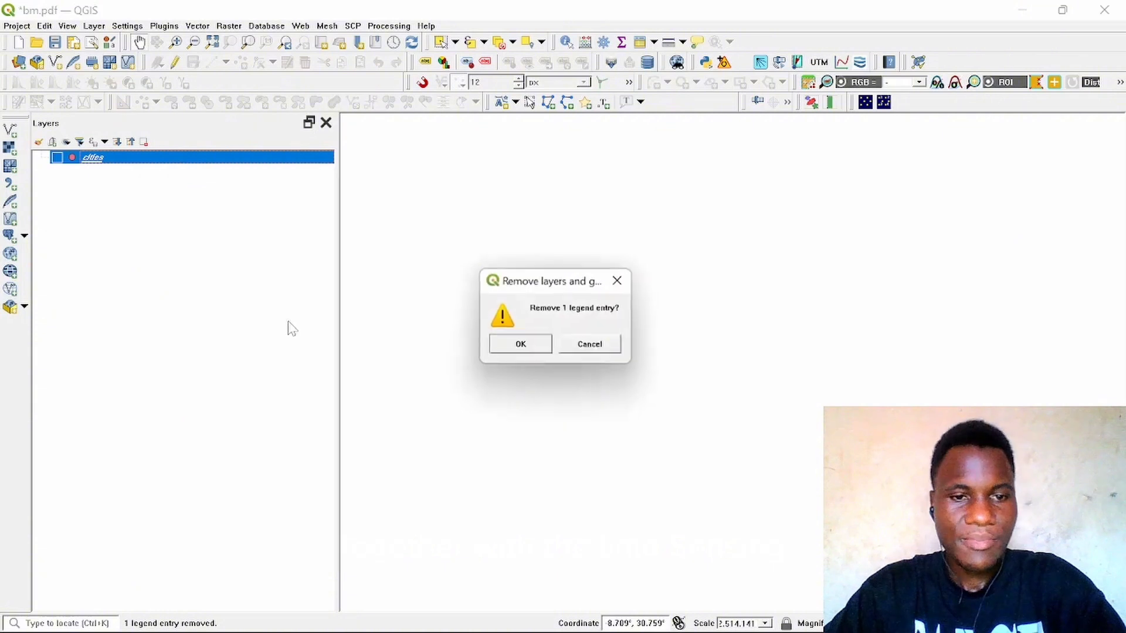
{"action": "left_click", "coordinate": [521, 346]}
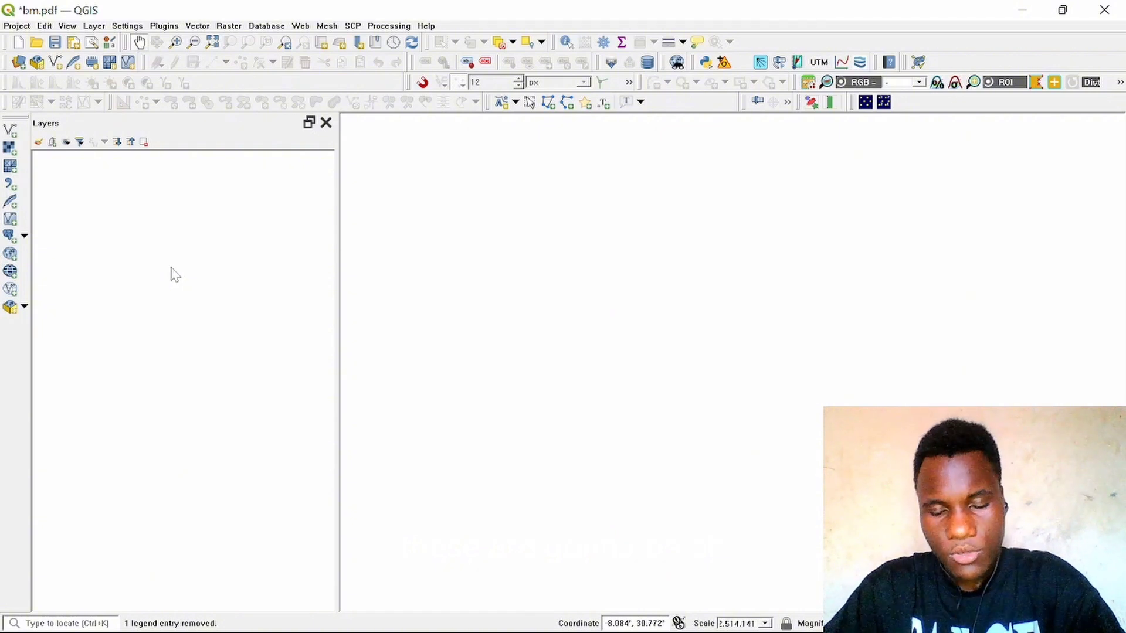
Step: Start adding a raster layer and browse to the REMOTE SENSING GROUP NO 09 folder on the Desktop
{"action": "left_click", "coordinate": [91, 26]}
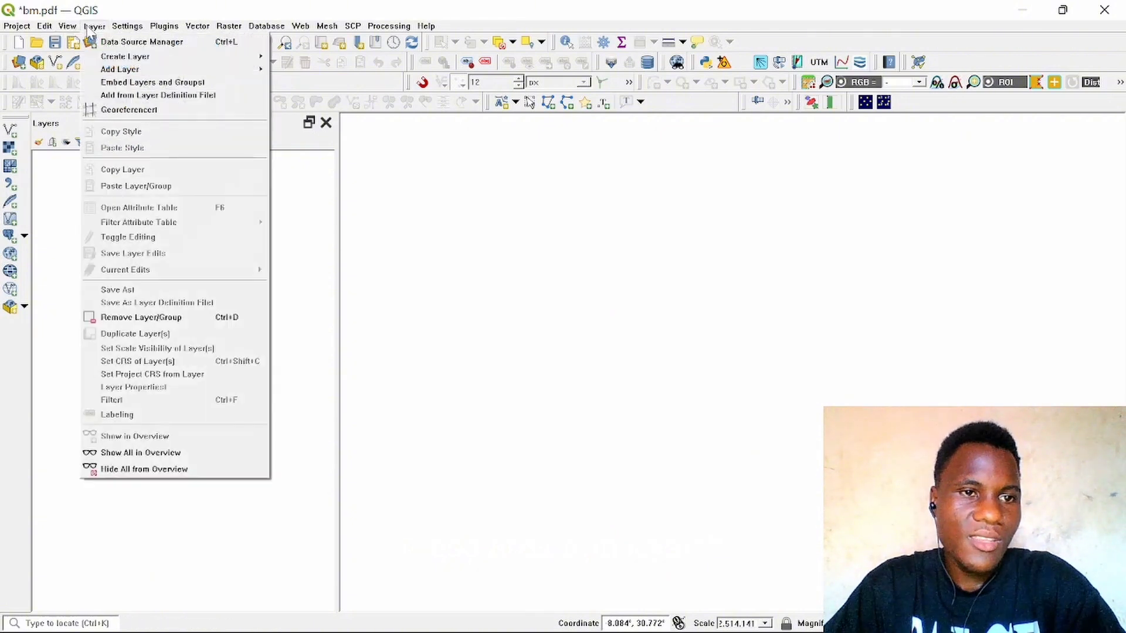
{"action": "mouse_move", "coordinate": [185, 59]}
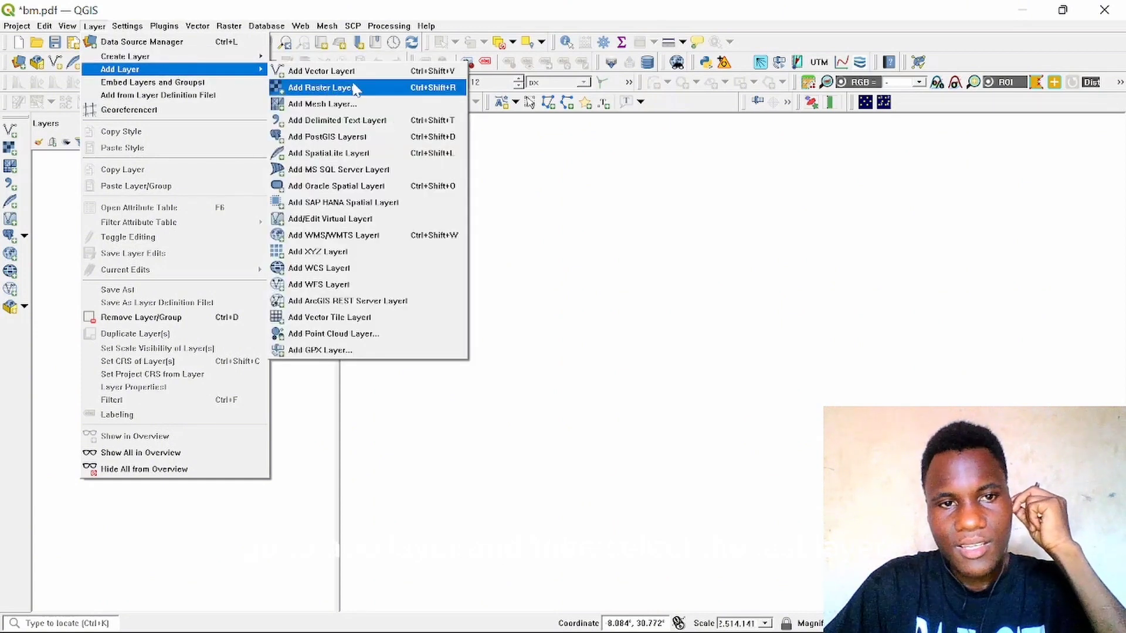
{"action": "left_click", "coordinate": [355, 88]}
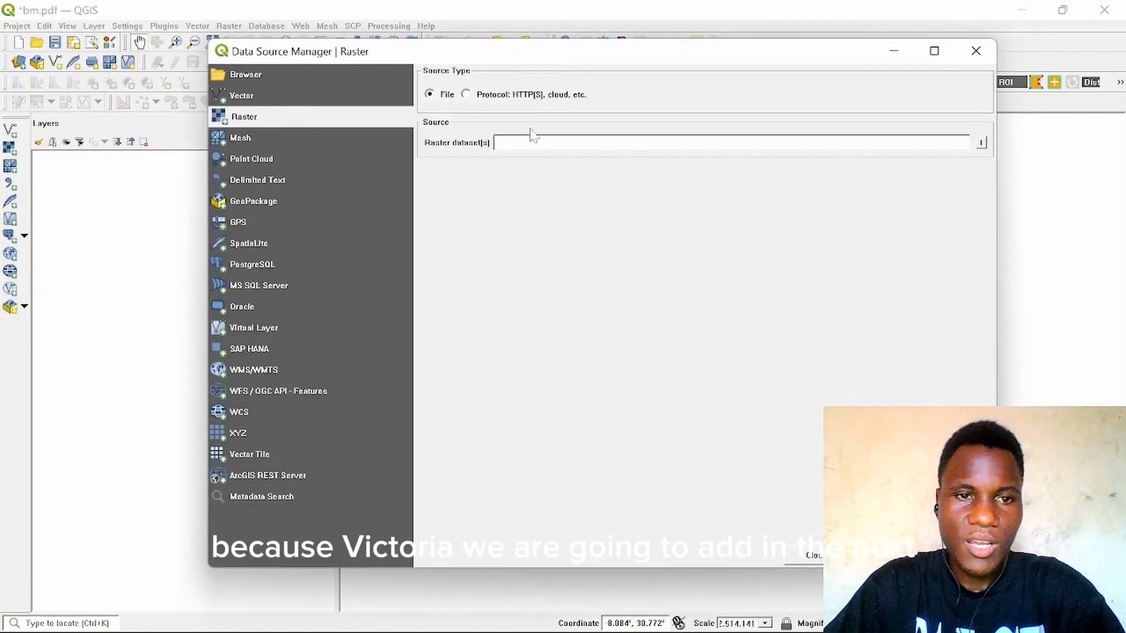
{"action": "left_click", "coordinate": [981, 144]}
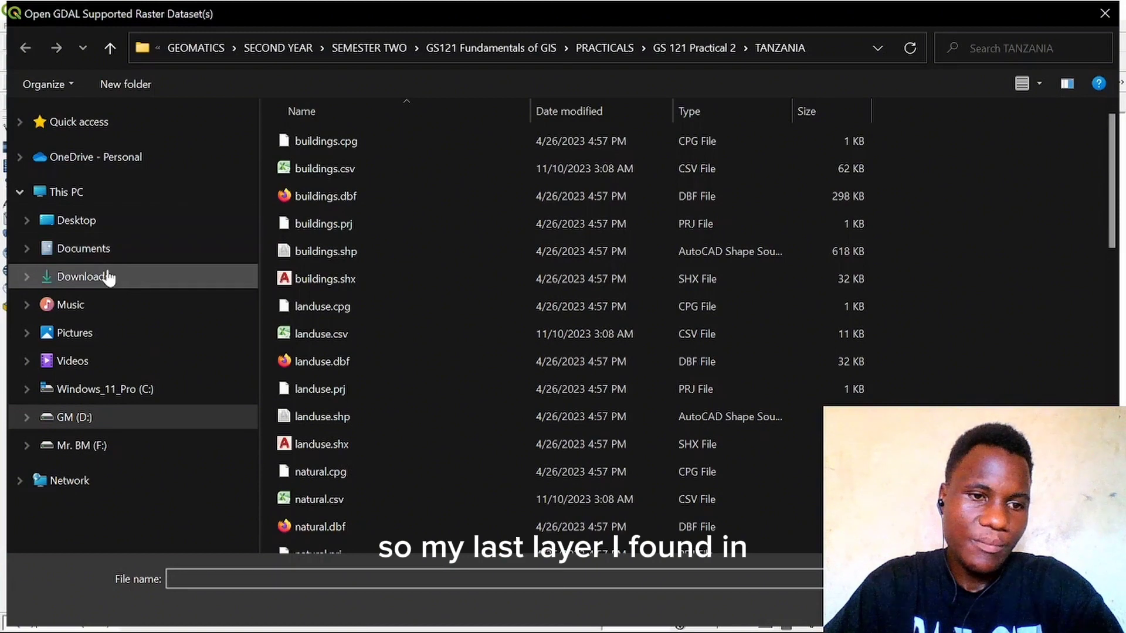
{"action": "left_click", "coordinate": [119, 220]}
{"action": "scroll", "coordinate": [443, 242], "scroll_direction": "down", "scroll_amount": 5}
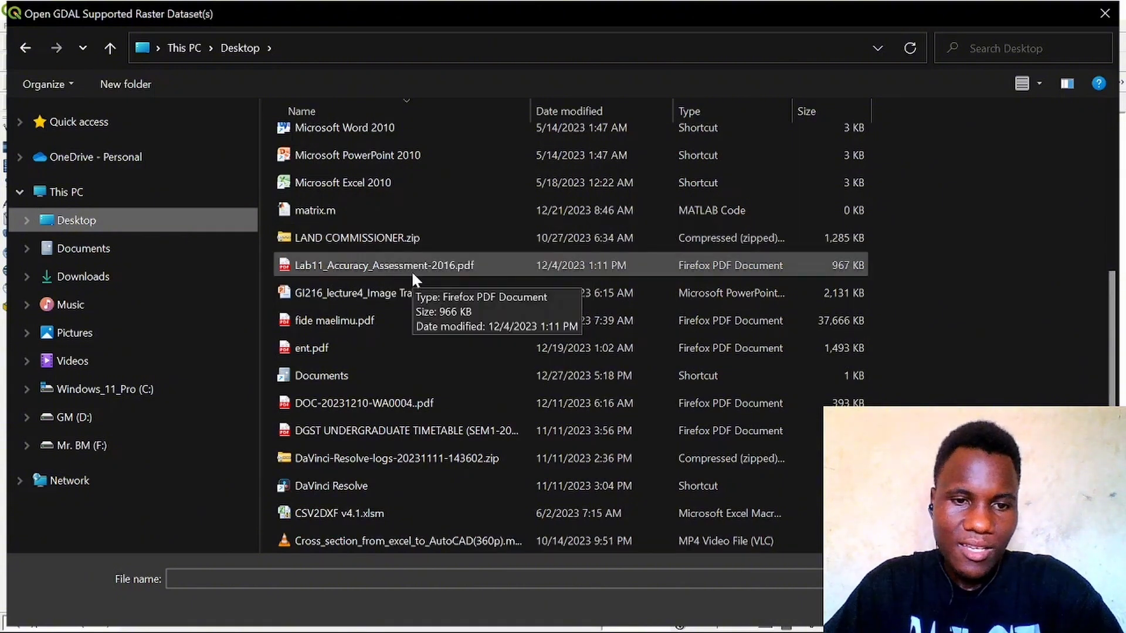
{"action": "scroll", "coordinate": [413, 275], "scroll_direction": "down", "scroll_amount": 5}
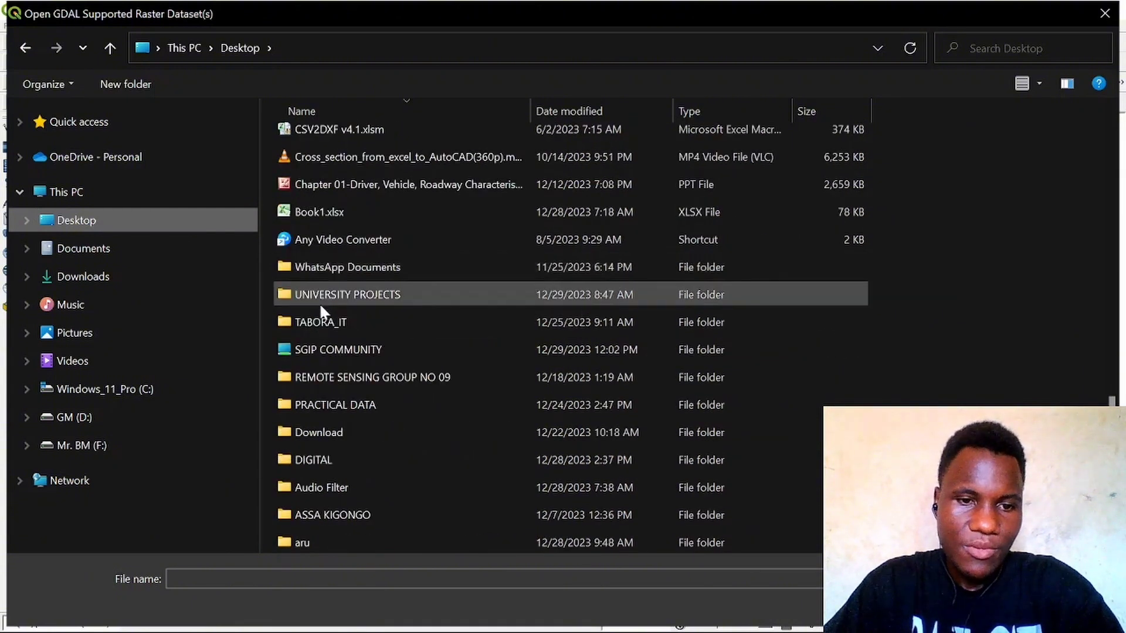
{"action": "left_click", "coordinate": [421, 378]}
{"action": "double_click", "coordinate": [421, 378]}
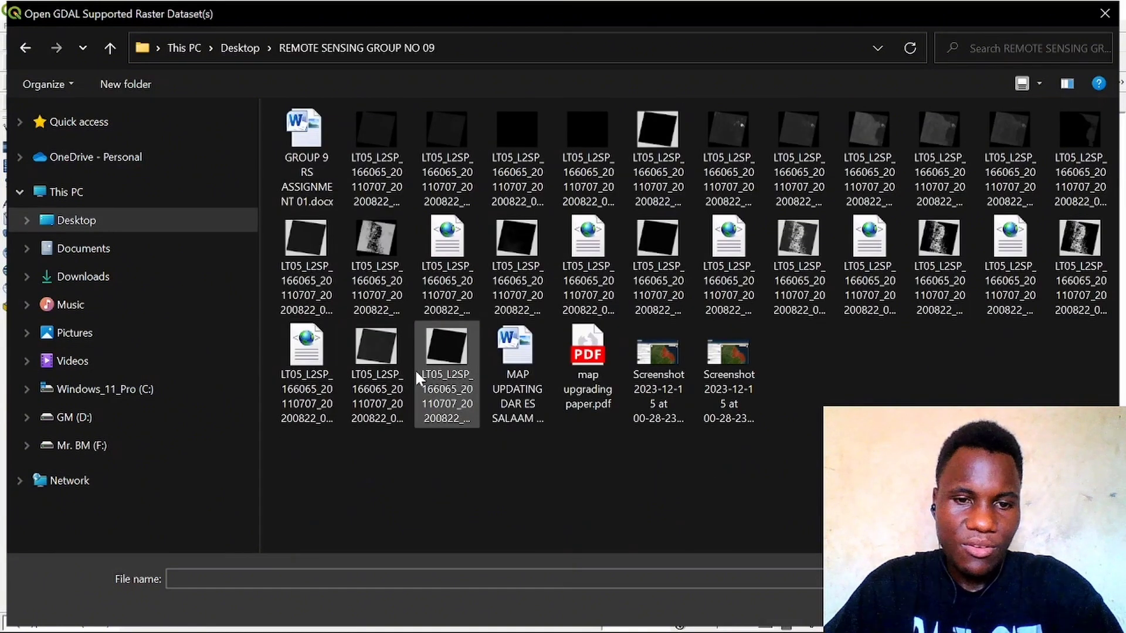
Step: Select the Landsat 5 ST_B6, ST_EMSD, ST_EMIS and ST_QA rasters and add them to the project
{"action": "left_click", "coordinate": [396, 279]}
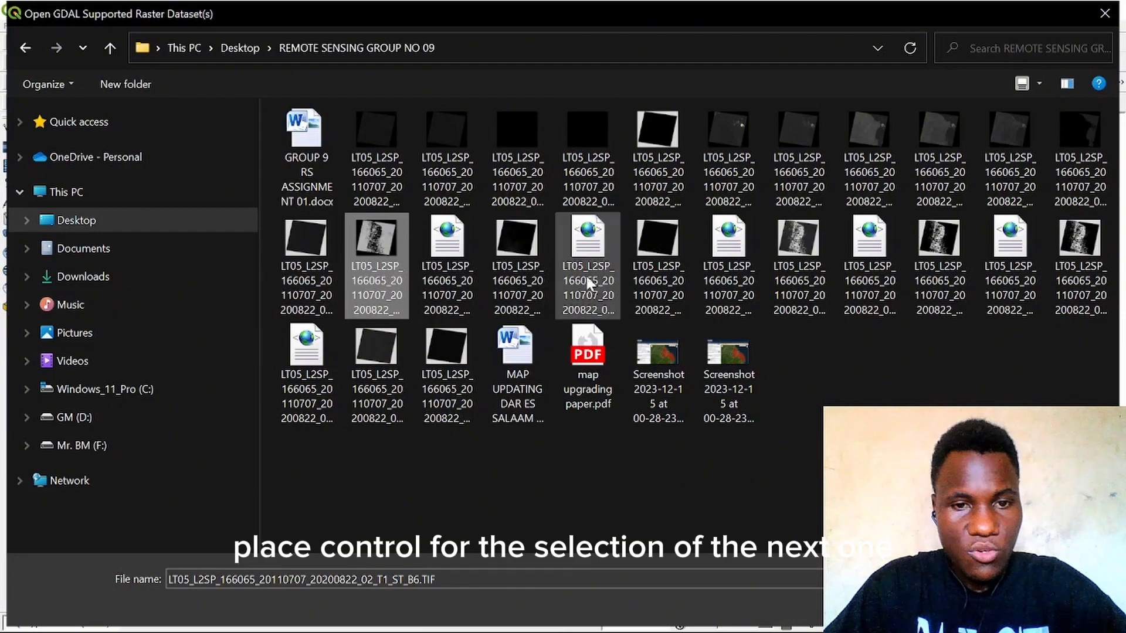
{"action": "left_click", "coordinate": [925, 260], "text": "ctrl"}
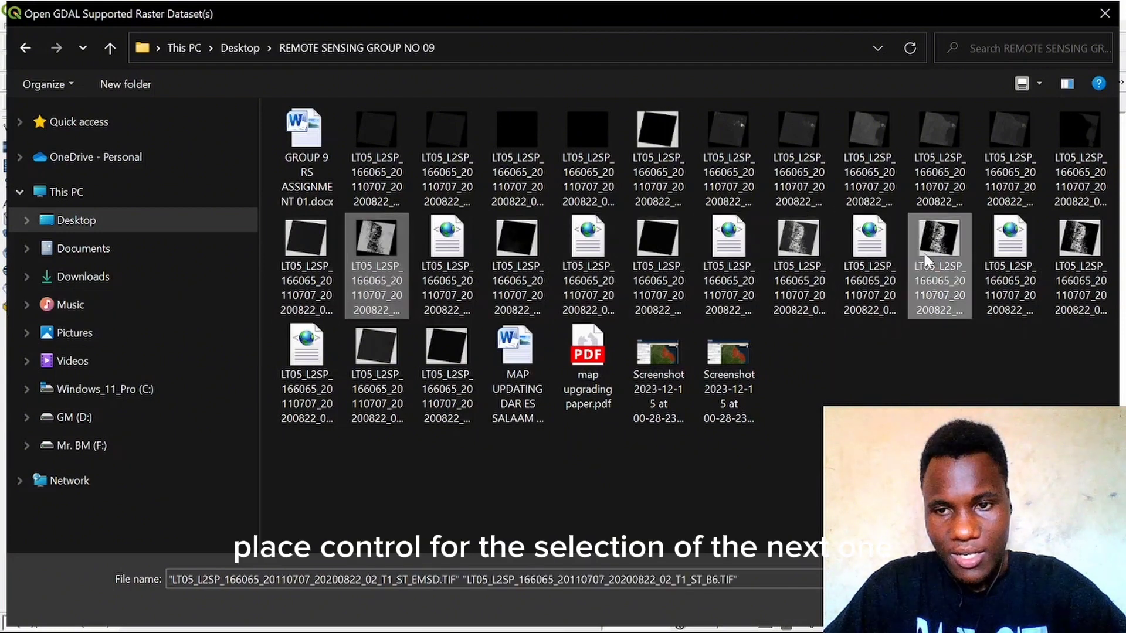
{"action": "left_click", "coordinate": [806, 277], "text": "ctrl"}
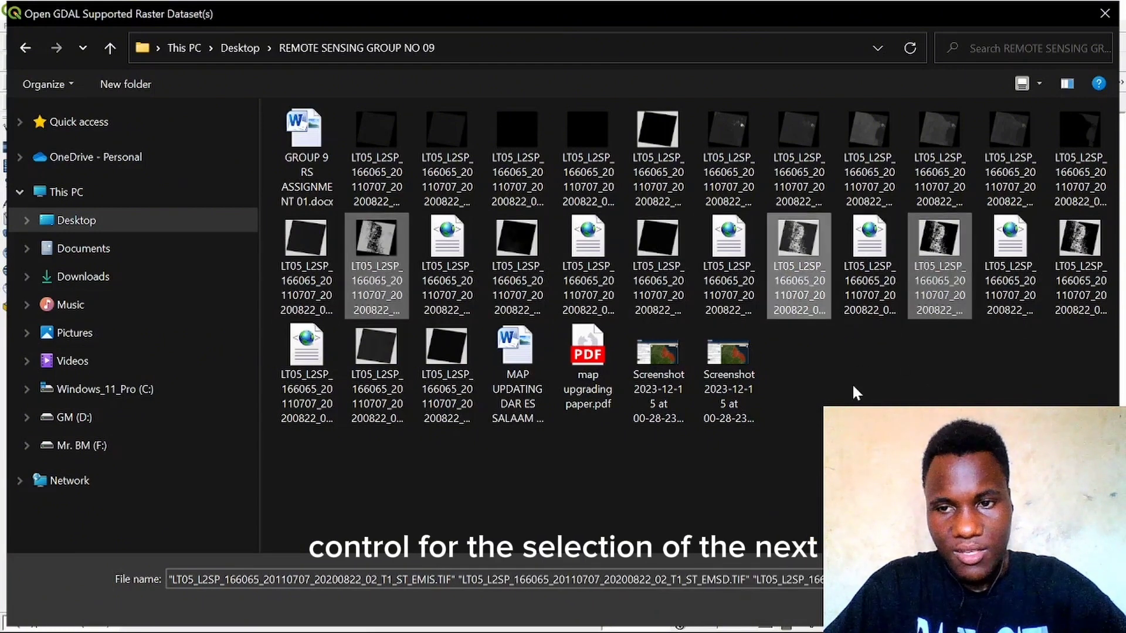
{"action": "left_click", "coordinate": [1098, 277], "text": "ctrl"}
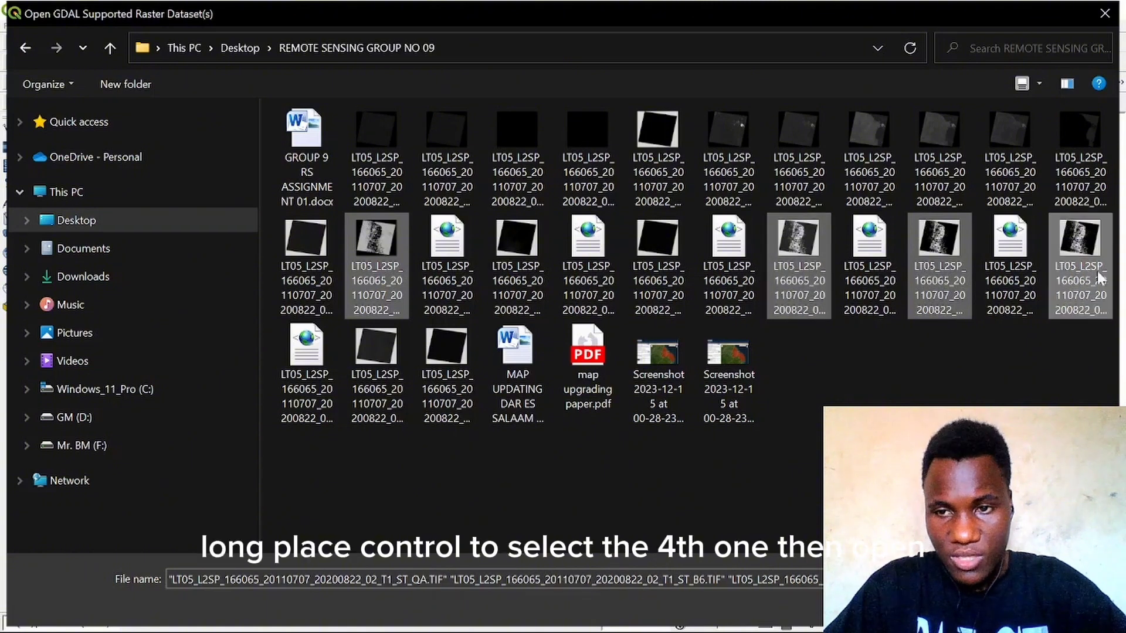
{"action": "left_click", "coordinate": [1000, 607]}
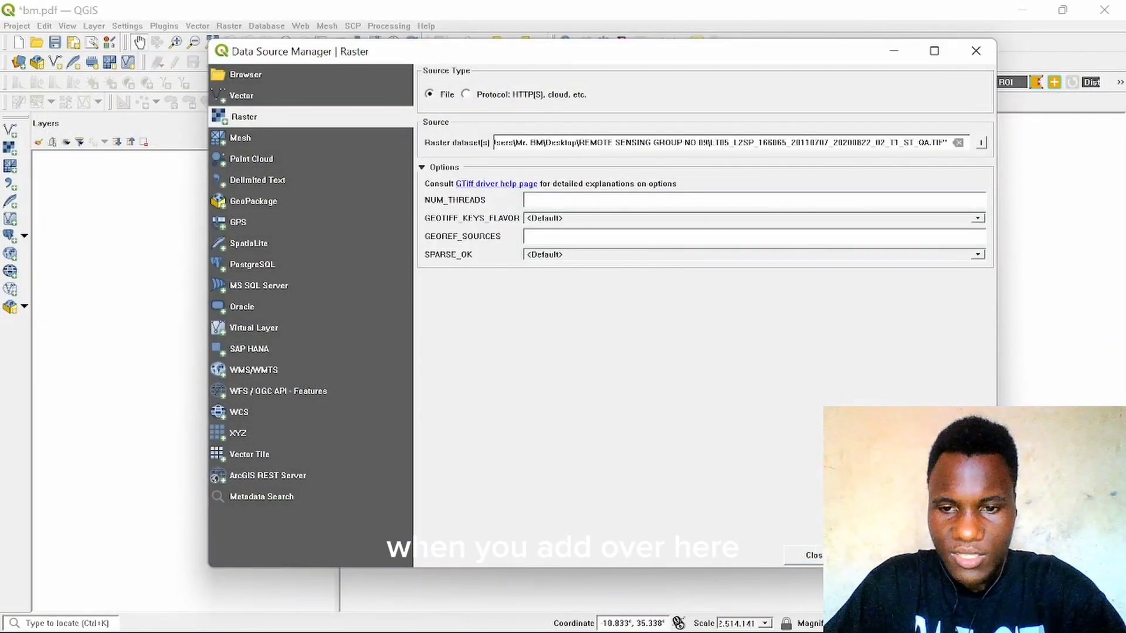
{"action": "left_click", "coordinate": [878, 555]}
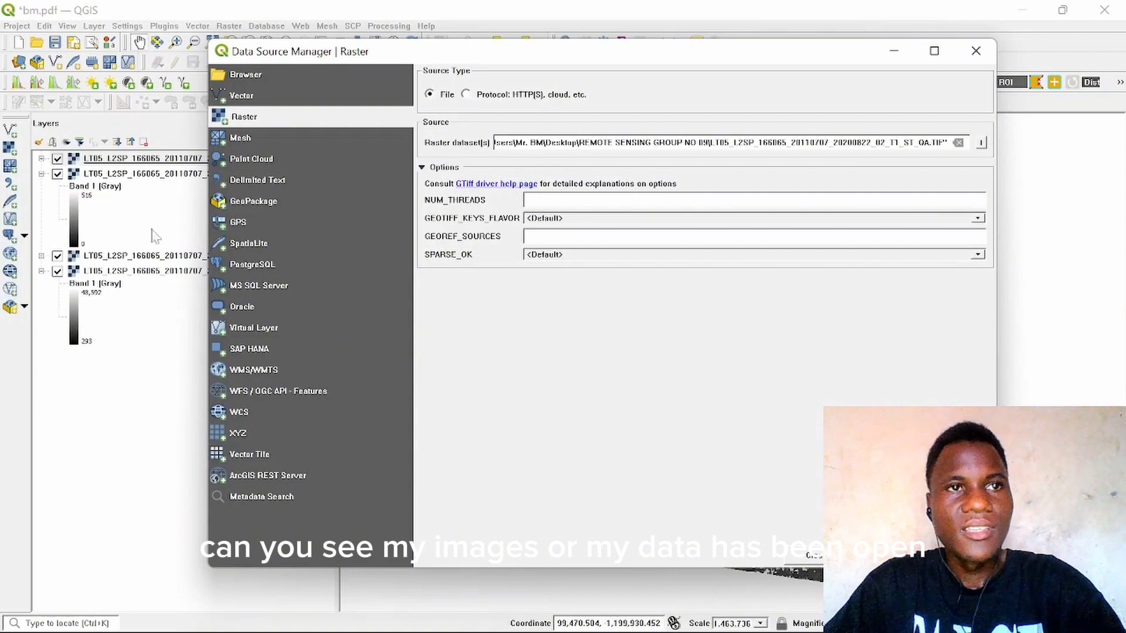
Step: Close the raster data source dialog and browse the loaded Landsat rasters on the map
{"action": "left_click", "coordinate": [975, 51]}
{"action": "left_click_drag", "start_coordinate": [566, 252], "coordinate": [683, 289]}
{"action": "scroll", "coordinate": [676, 305], "scroll_direction": "up", "scroll_amount": 8}
{"action": "scroll", "coordinate": [720, 313], "scroll_direction": "down", "scroll_amount": 8}
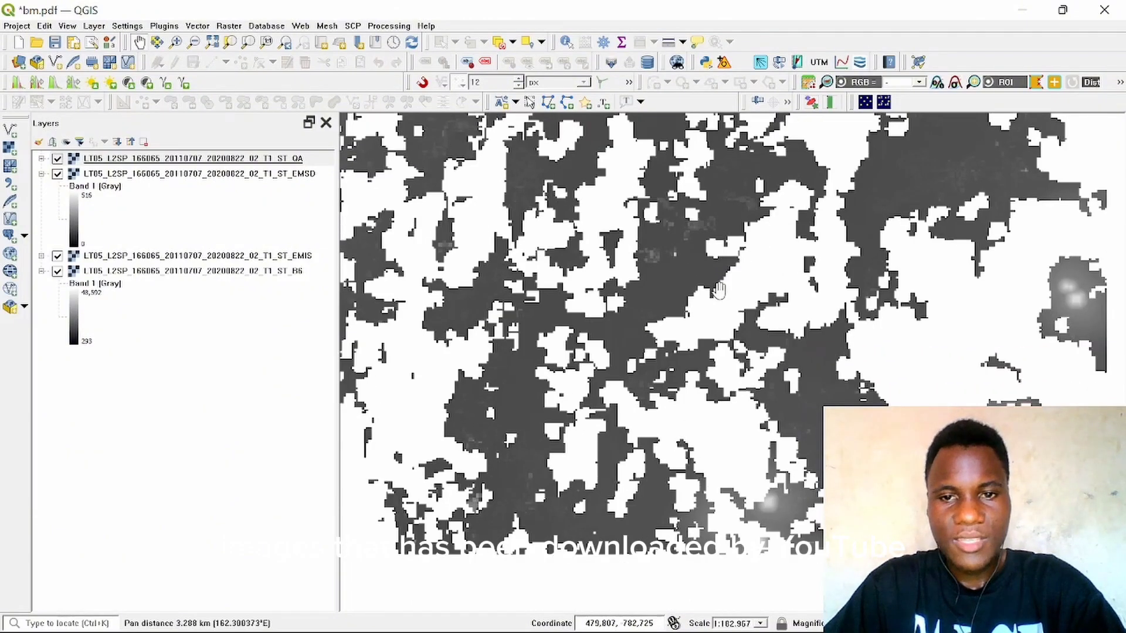
{"action": "scroll", "coordinate": [684, 290], "scroll_direction": "up", "scroll_amount": 5}
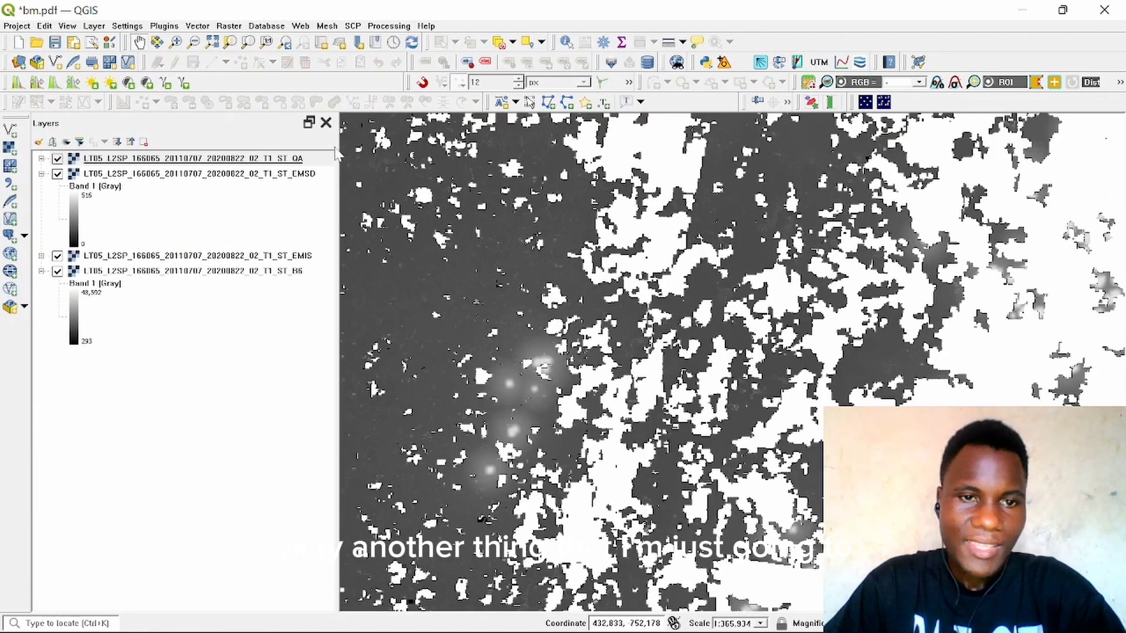
{"action": "left_click", "coordinate": [227, 323]}
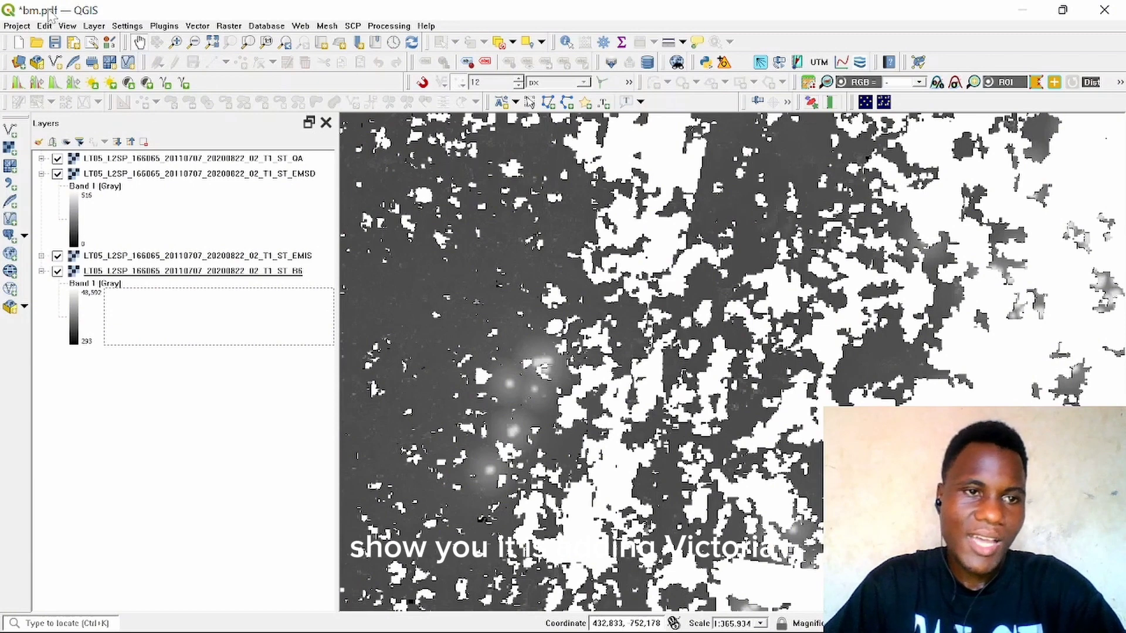
Step: Start adding a vector layer and browse to GEOMATICS, SECOND YEAR, SEMESTER TWO on drive GM (D:)
{"action": "left_click", "coordinate": [94, 27]}
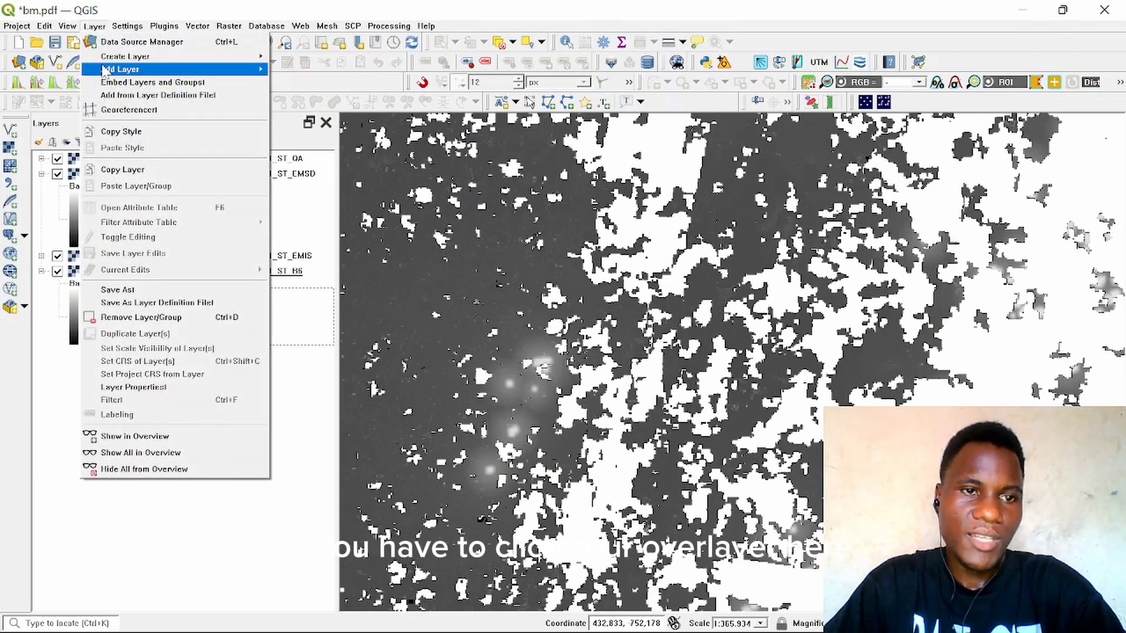
{"action": "mouse_move", "coordinate": [147, 69]}
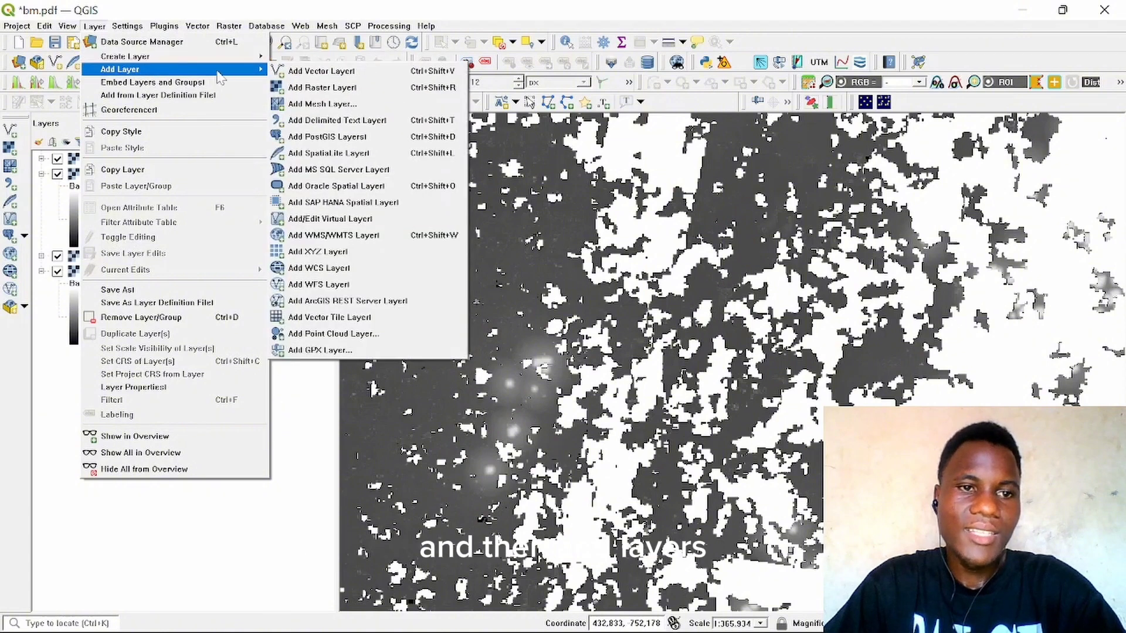
{"action": "left_click", "coordinate": [365, 76]}
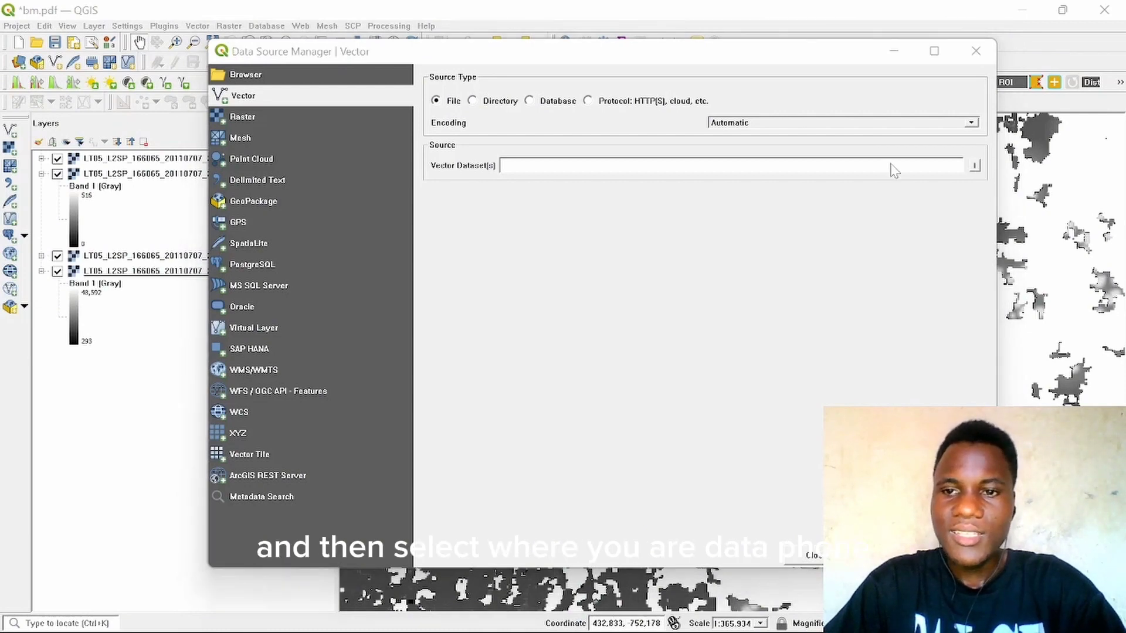
{"action": "left_click", "coordinate": [974, 166]}
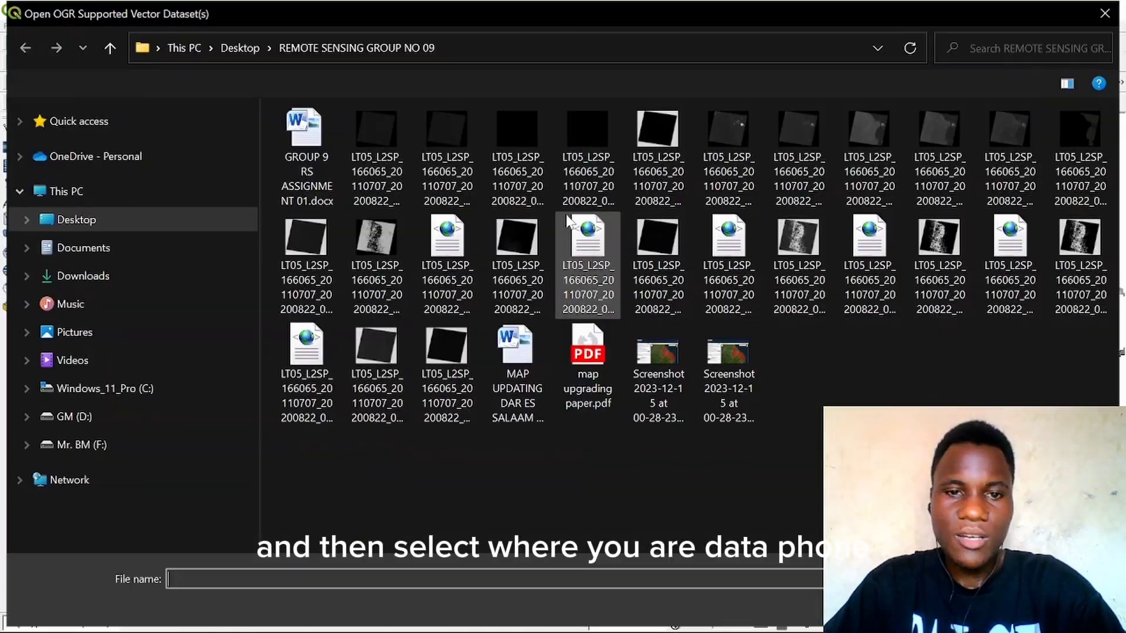
{"action": "left_click", "coordinate": [105, 414]}
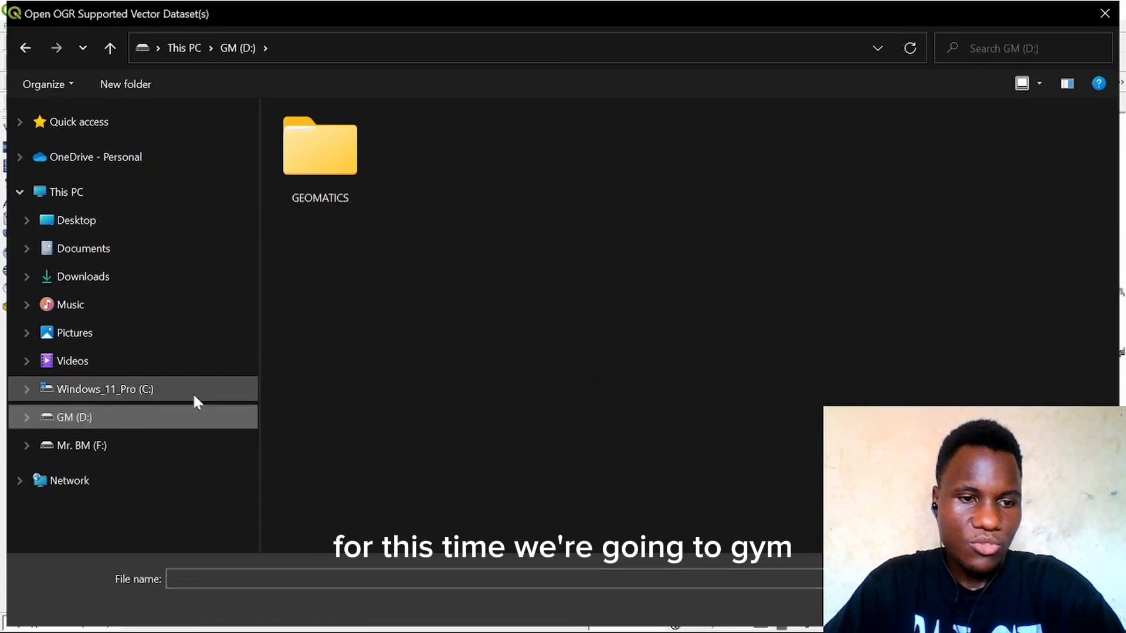
{"action": "double_click", "coordinate": [343, 194]}
{"action": "double_click", "coordinate": [466, 196]}
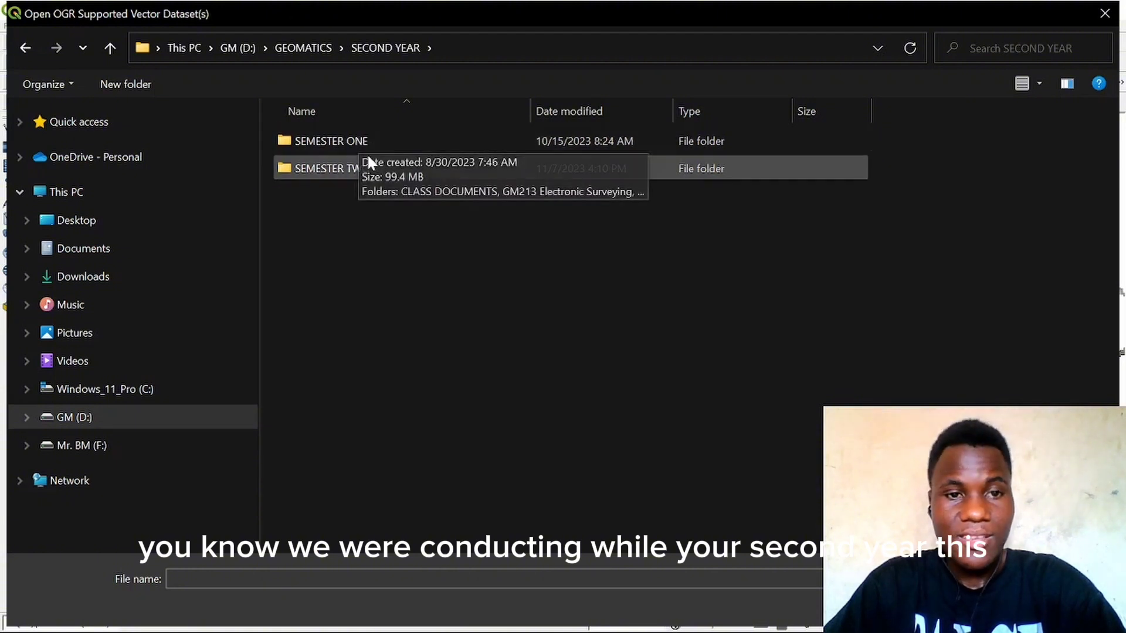
{"action": "double_click", "coordinate": [380, 166]}
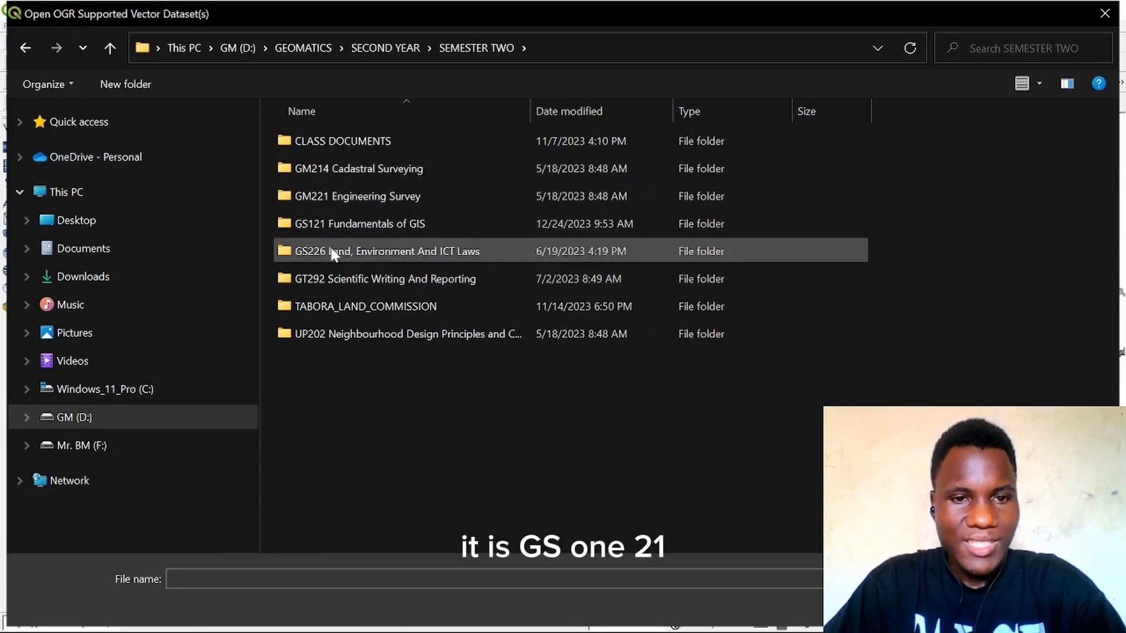
Step: Open the GS121 Fundamentals of GIS, PRACTICALS, GS 121 Practical 2 and TANZANIA folders in turn
{"action": "left_click", "coordinate": [418, 227]}
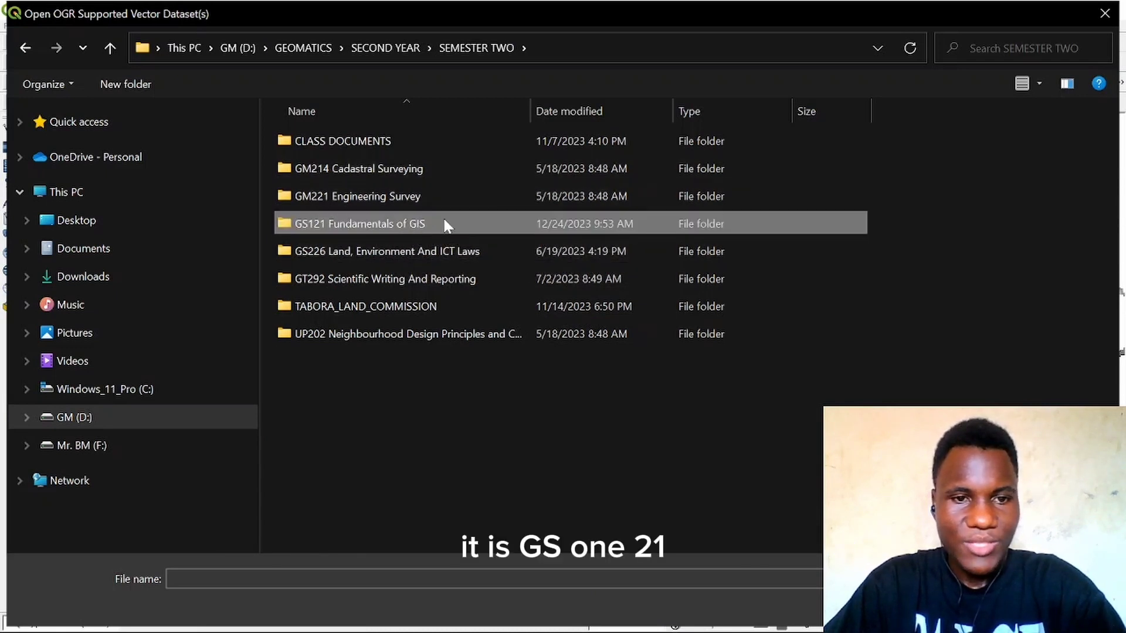
{"action": "double_click", "coordinate": [446, 225]}
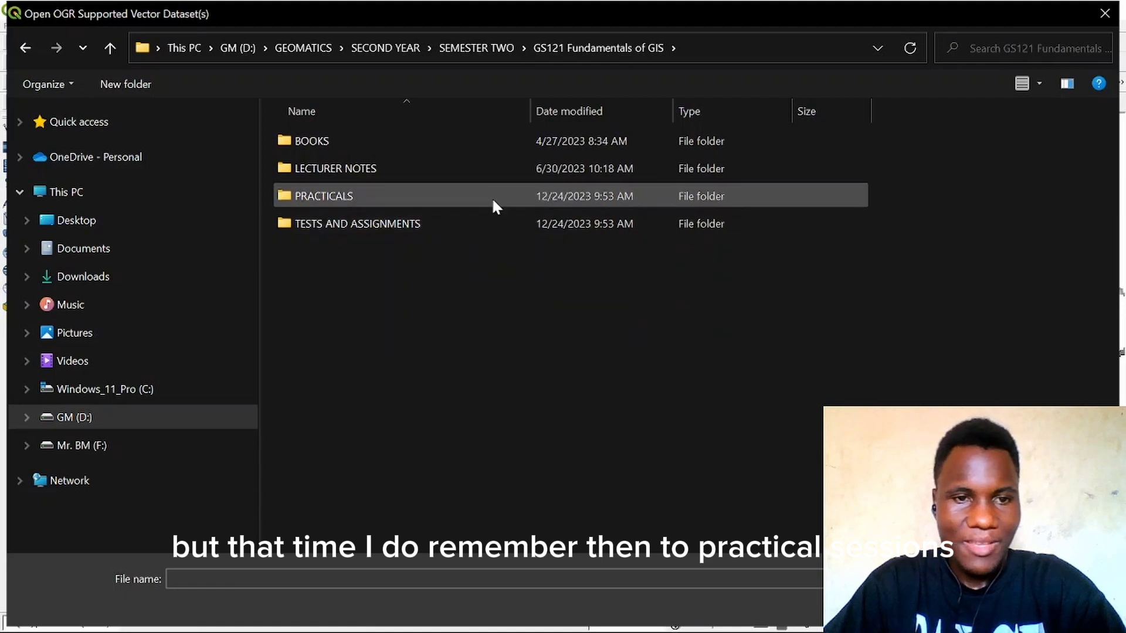
{"action": "double_click", "coordinate": [435, 197]}
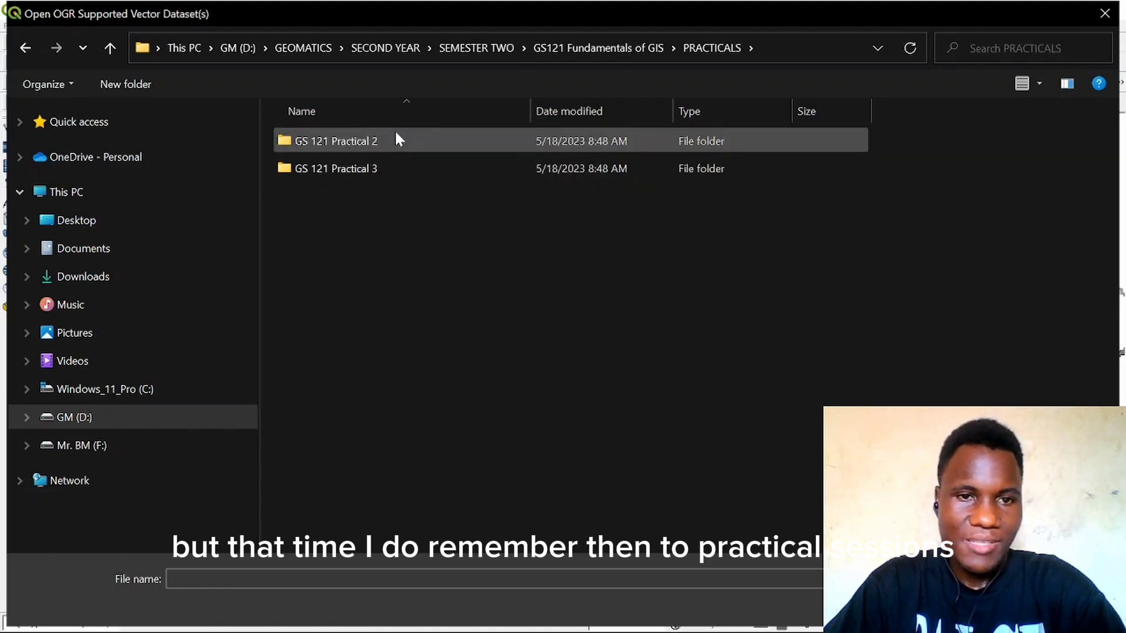
{"action": "double_click", "coordinate": [469, 142]}
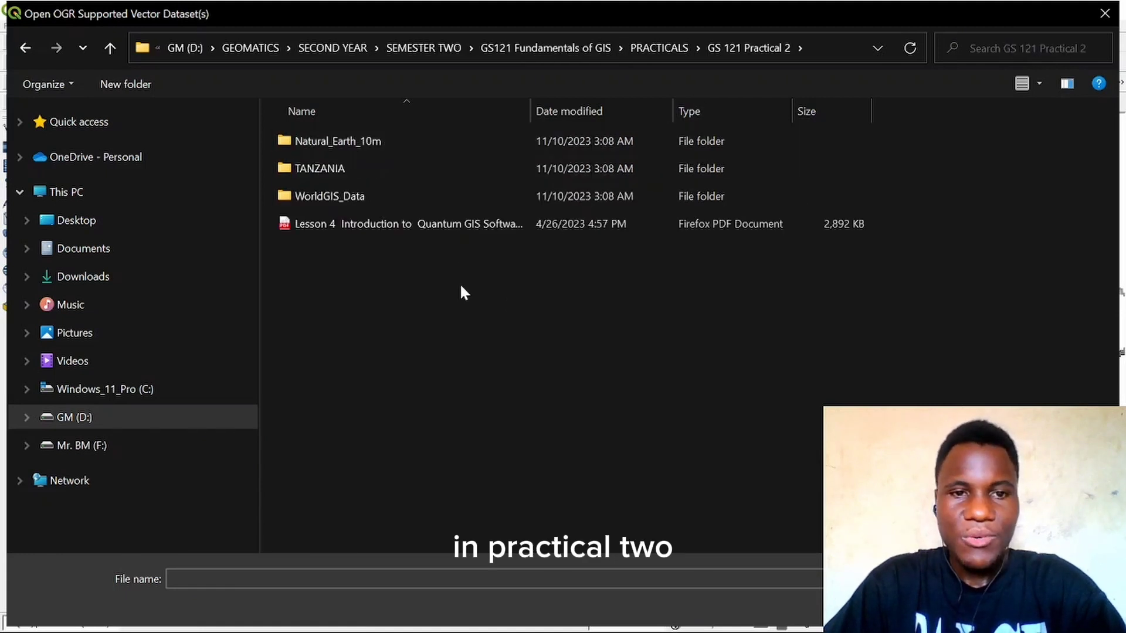
{"action": "double_click", "coordinate": [425, 169]}
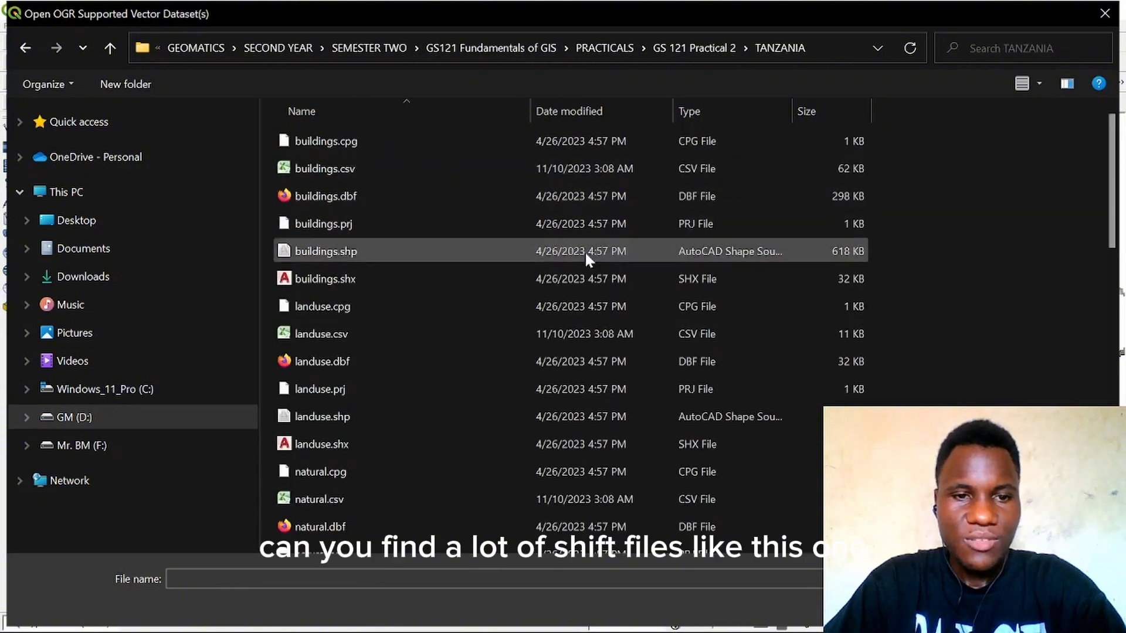
Step: Select buildings.shp, buildings.shx, railways.shp and waterways.shp, add them to the project and close the dialog
{"action": "left_click", "coordinate": [377, 247]}
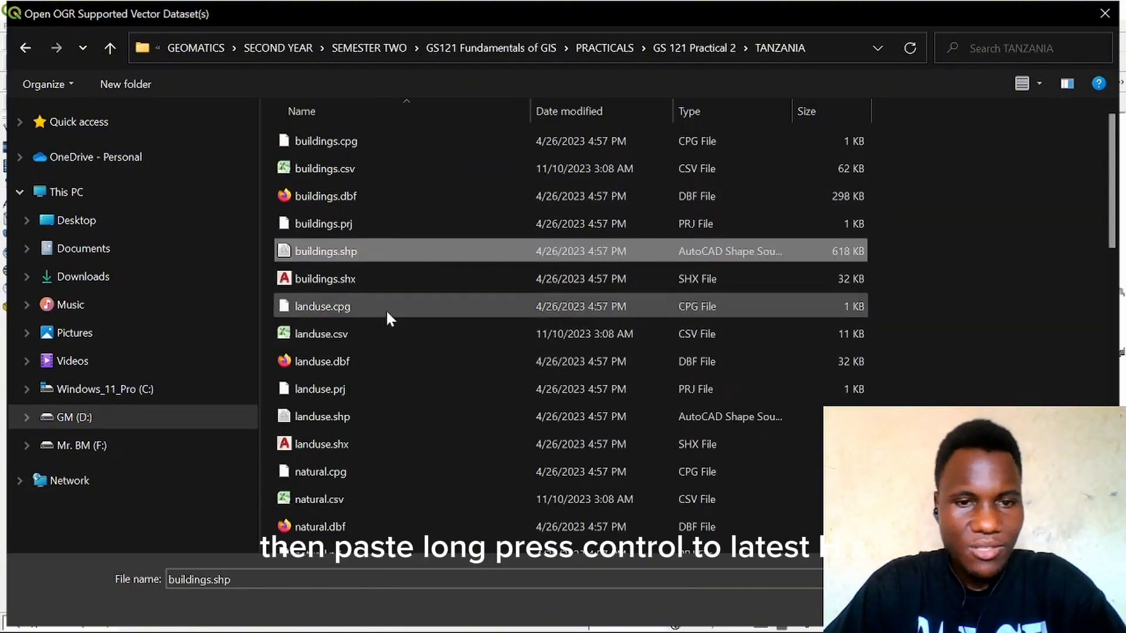
{"action": "left_click", "coordinate": [445, 282], "text": "ctrl"}
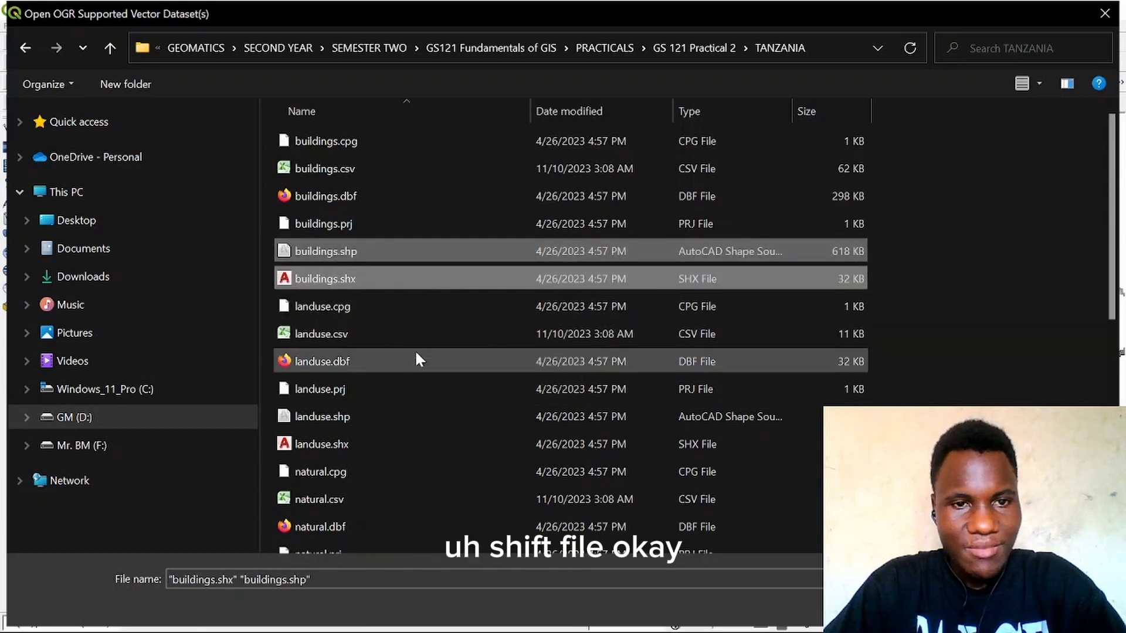
{"action": "scroll", "coordinate": [415, 354], "scroll_direction": "down", "scroll_amount": 2}
{"action": "scroll", "coordinate": [414, 352], "scroll_direction": "up", "scroll_amount": 2}
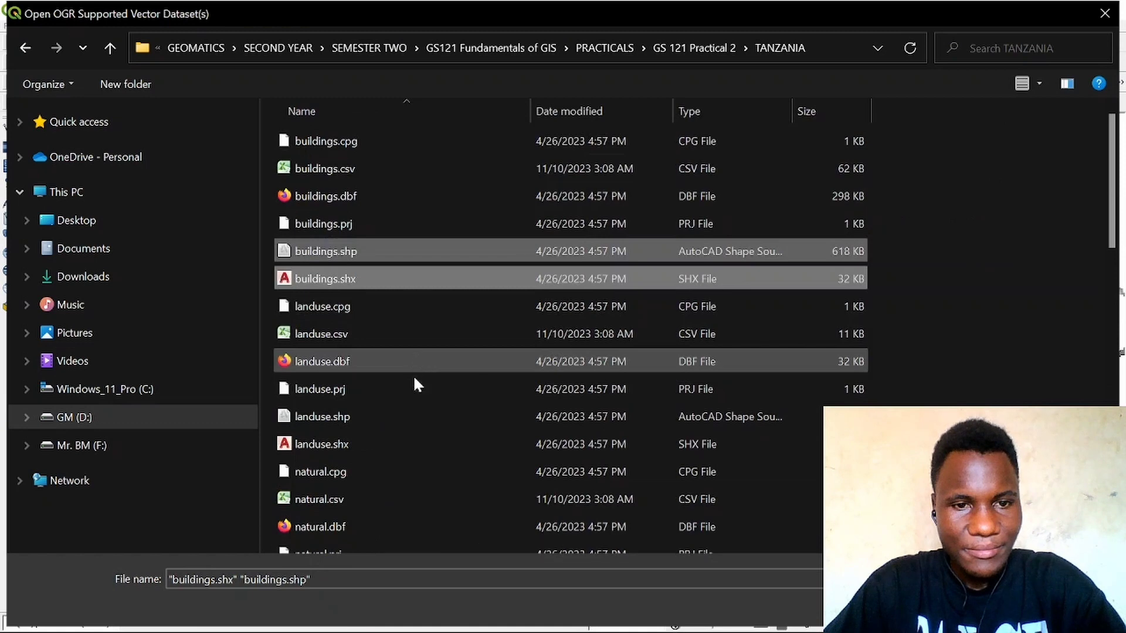
{"action": "scroll", "coordinate": [412, 375], "scroll_direction": "down", "scroll_amount": 6}
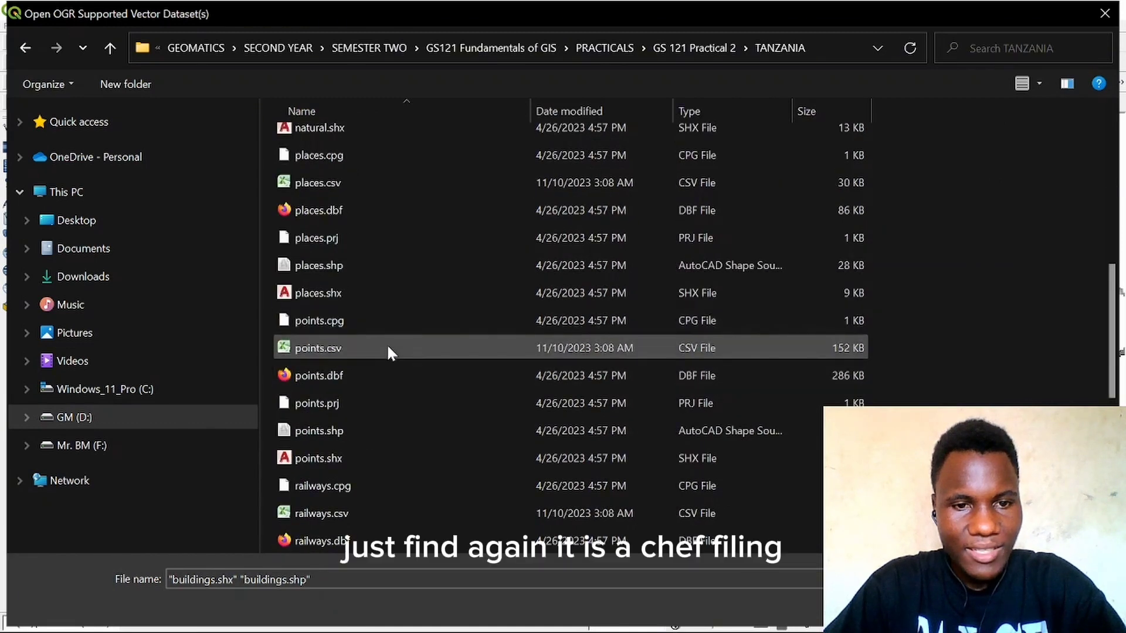
{"action": "scroll", "coordinate": [441, 305], "scroll_direction": "down", "scroll_amount": 3}
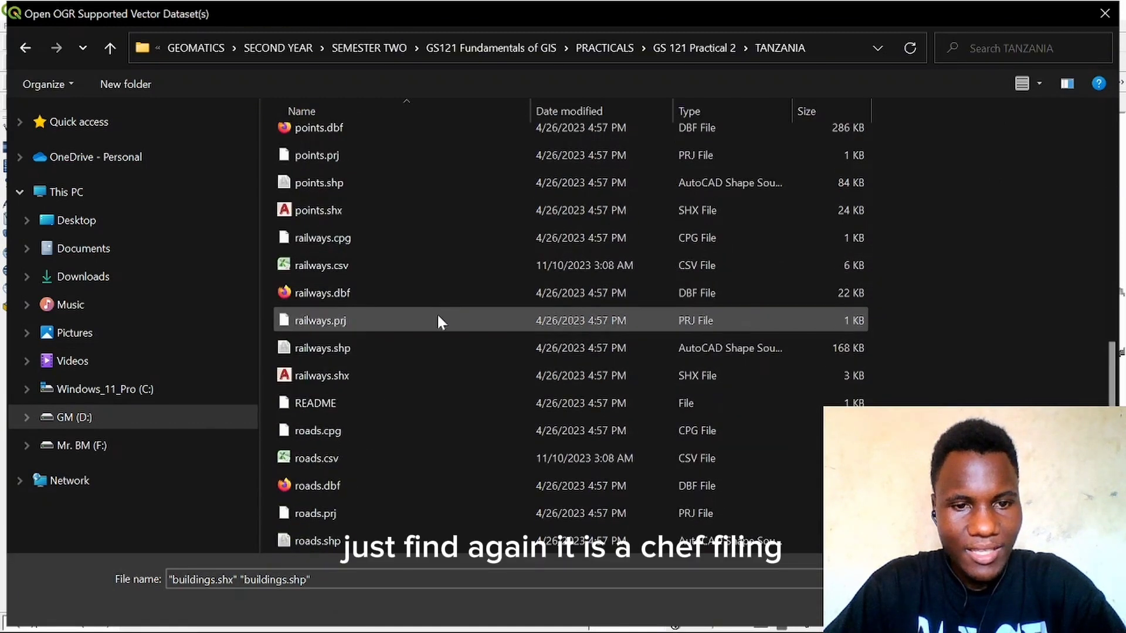
{"action": "left_click", "coordinate": [418, 350], "text": "ctrl"}
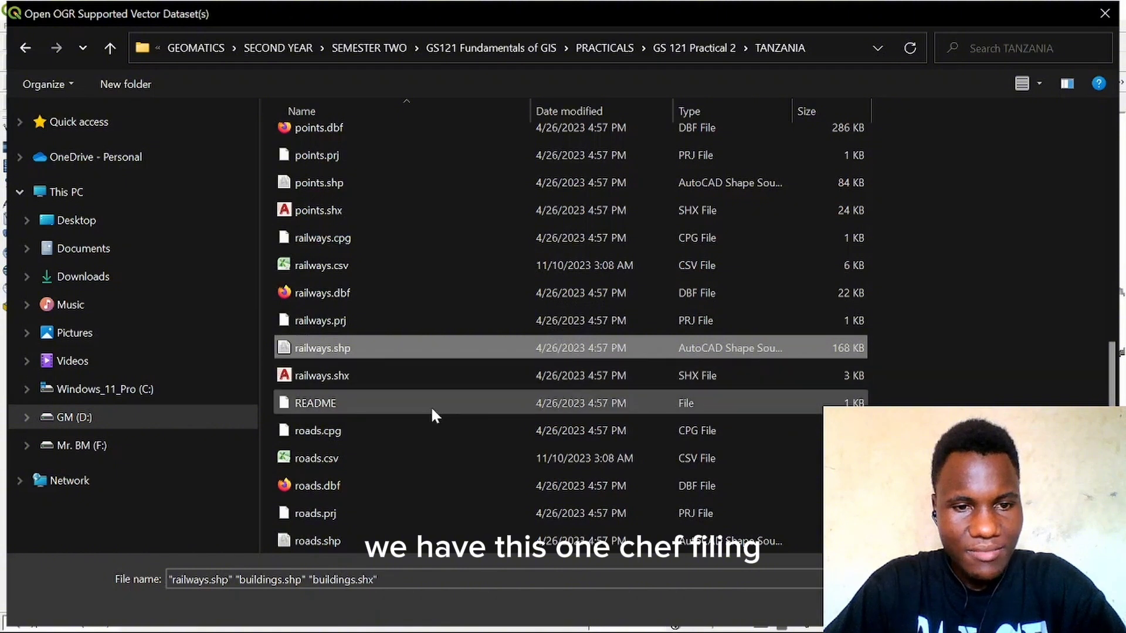
{"action": "scroll", "coordinate": [467, 352], "scroll_direction": "down", "scroll_amount": 2}
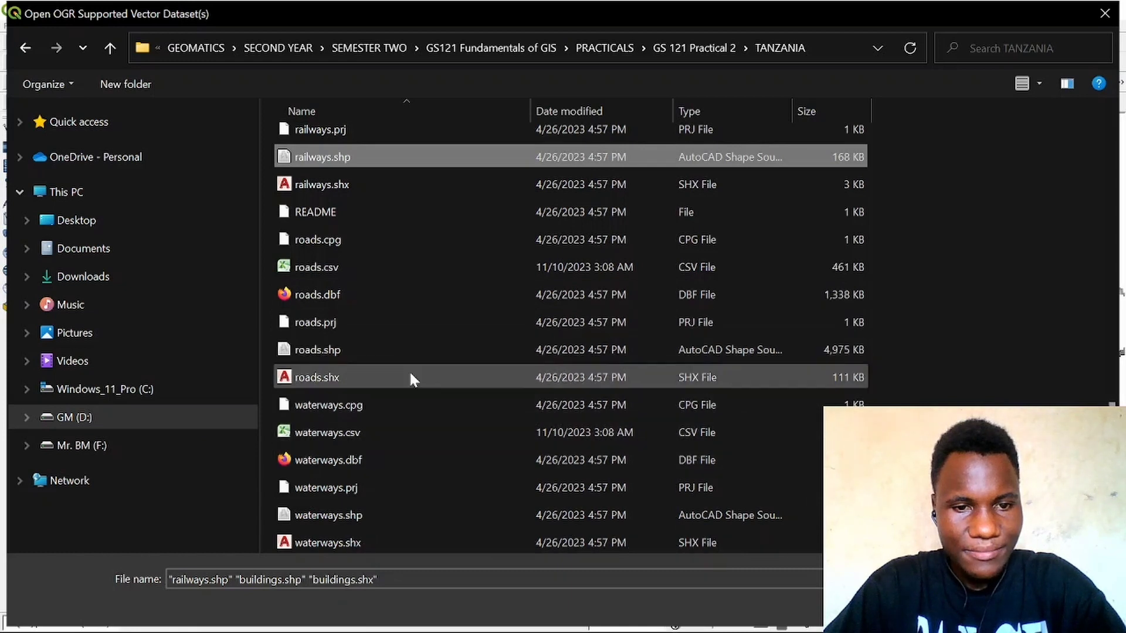
{"action": "left_click", "coordinate": [398, 509], "text": "ctrl"}
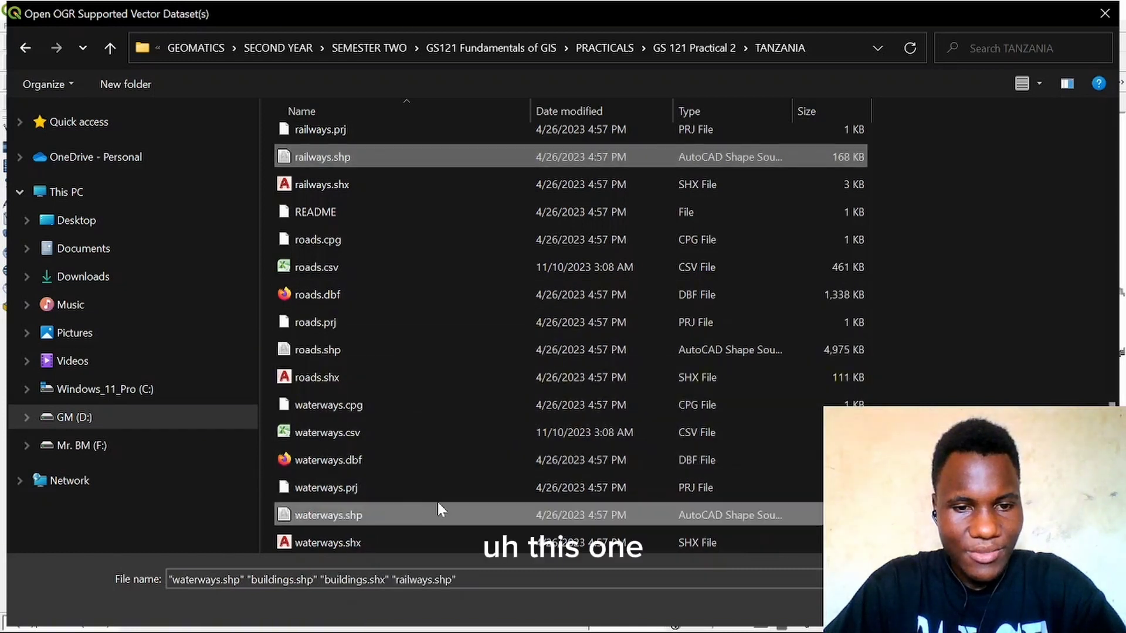
{"action": "left_click", "coordinate": [978, 607]}
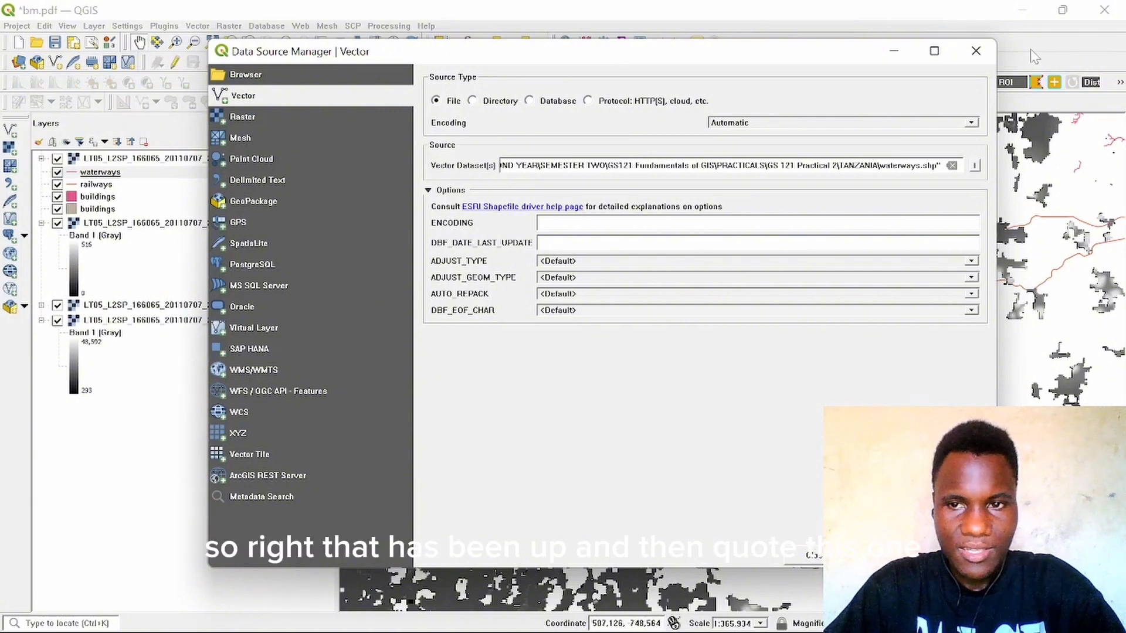
{"action": "left_click", "coordinate": [975, 51]}
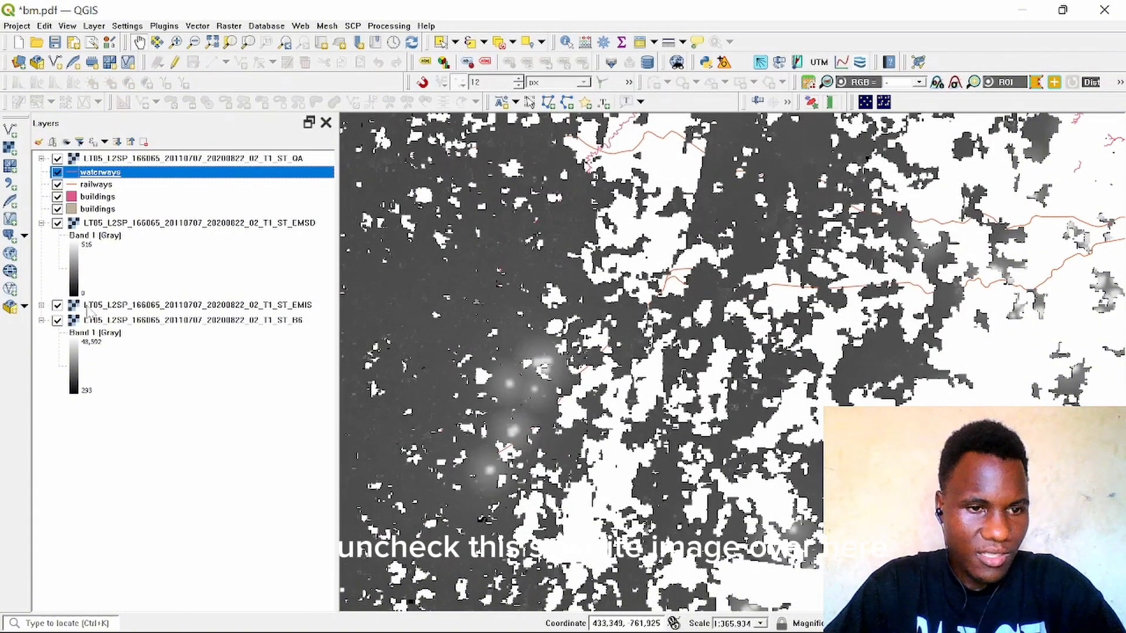
Step: Hide the ST_B6, ST_EMIS, ST_EMSD and ST_QA raster layers so only the vector layers display
{"action": "left_click", "coordinate": [57, 321]}
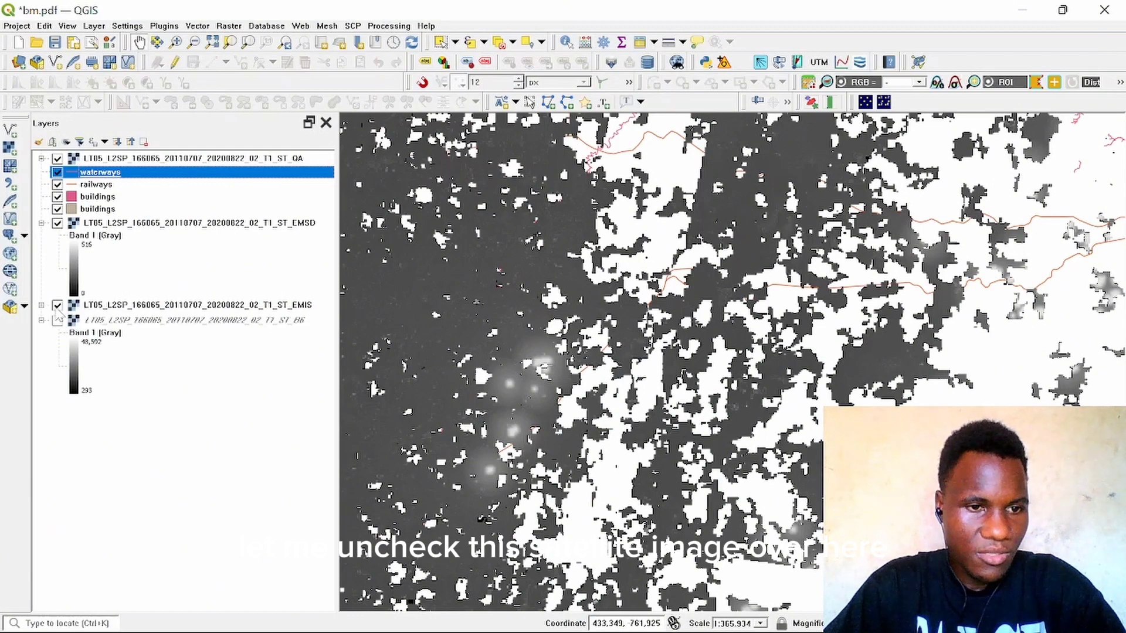
{"action": "left_click", "coordinate": [57, 305]}
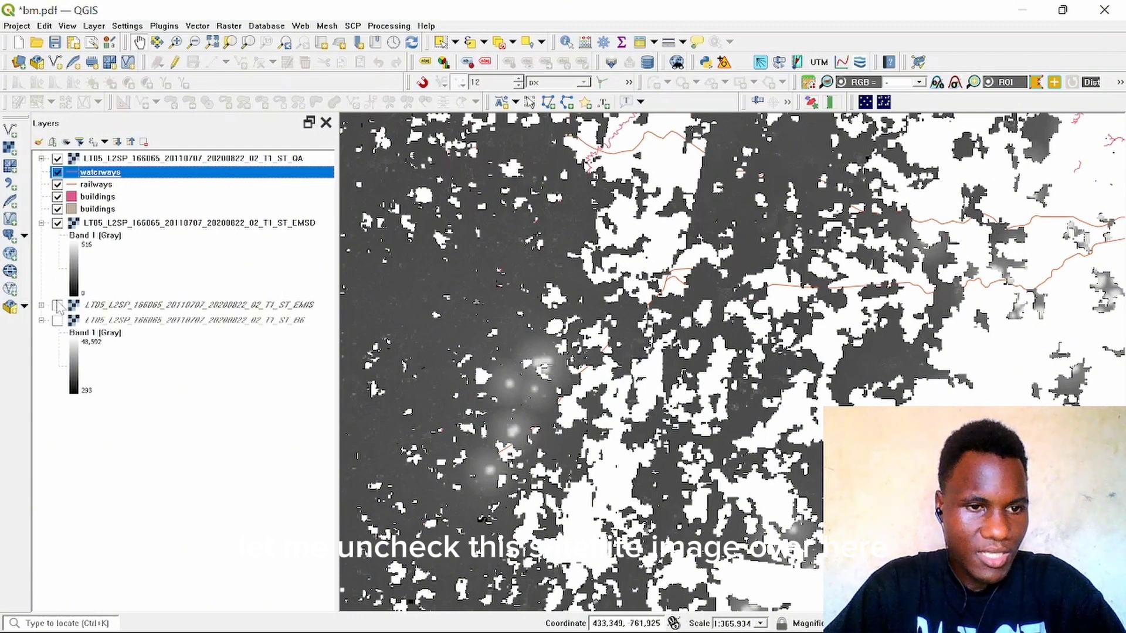
{"action": "left_click", "coordinate": [57, 224]}
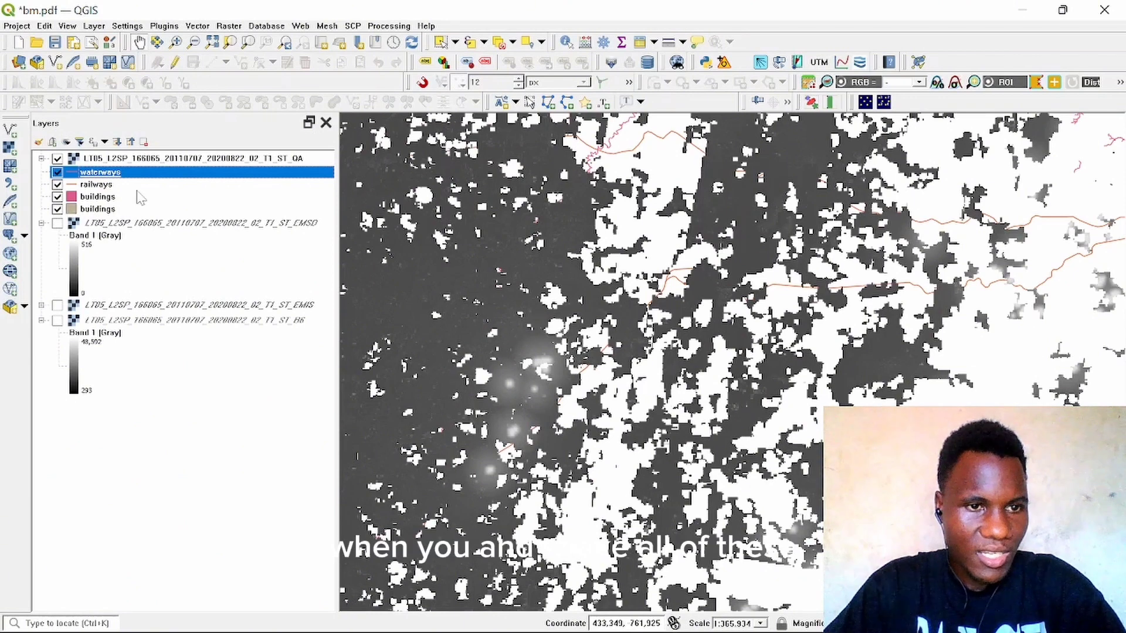
{"action": "left_click", "coordinate": [57, 159]}
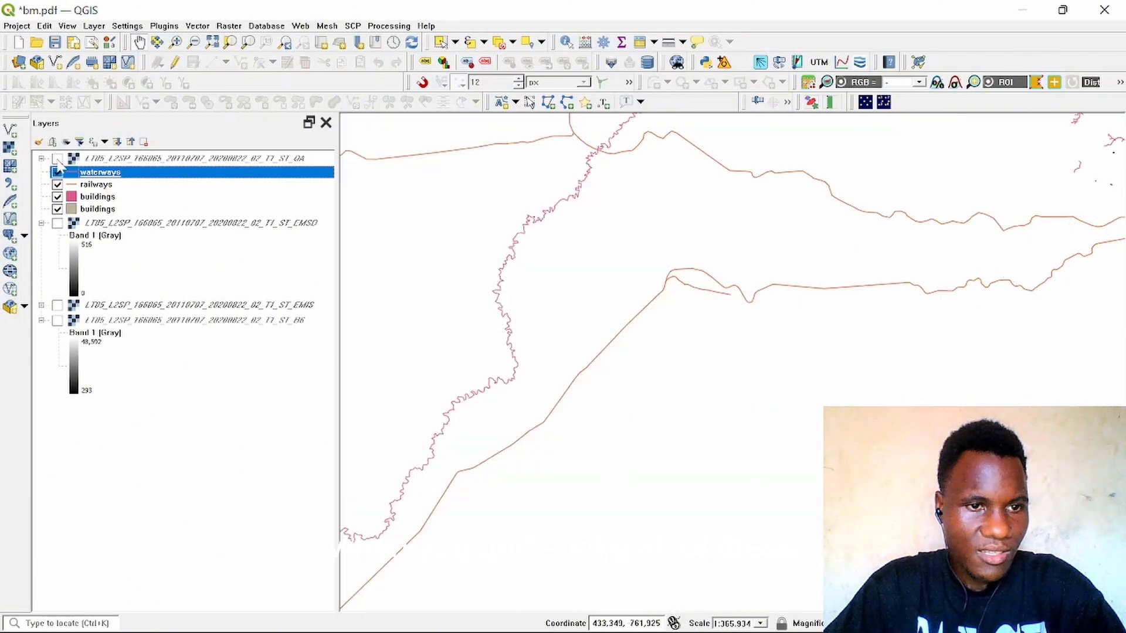
Step: Pan and zoom out across the map and inspect the waterways, railways and buildings layers
{"action": "left_click_drag", "start_coordinate": [723, 372], "coordinate": [789, 389]}
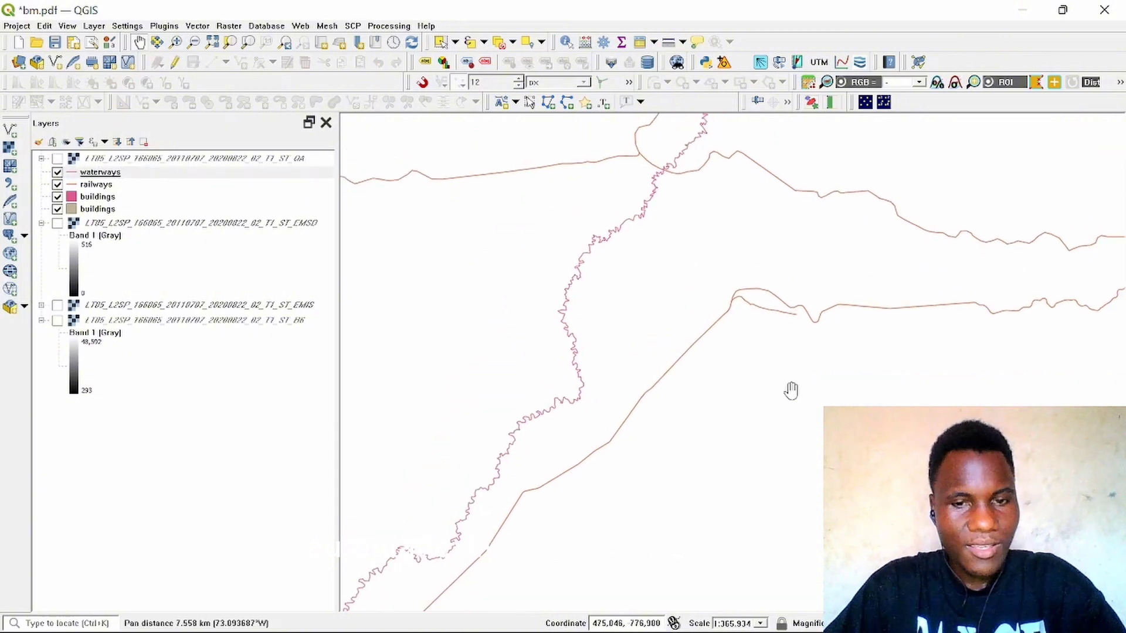
{"action": "scroll", "coordinate": [791, 390], "scroll_direction": "down", "scroll_amount": 1}
{"action": "scroll", "coordinate": [791, 390], "scroll_direction": "down", "scroll_amount": 1}
{"action": "scroll", "coordinate": [704, 377], "scroll_direction": "down", "scroll_amount": 1}
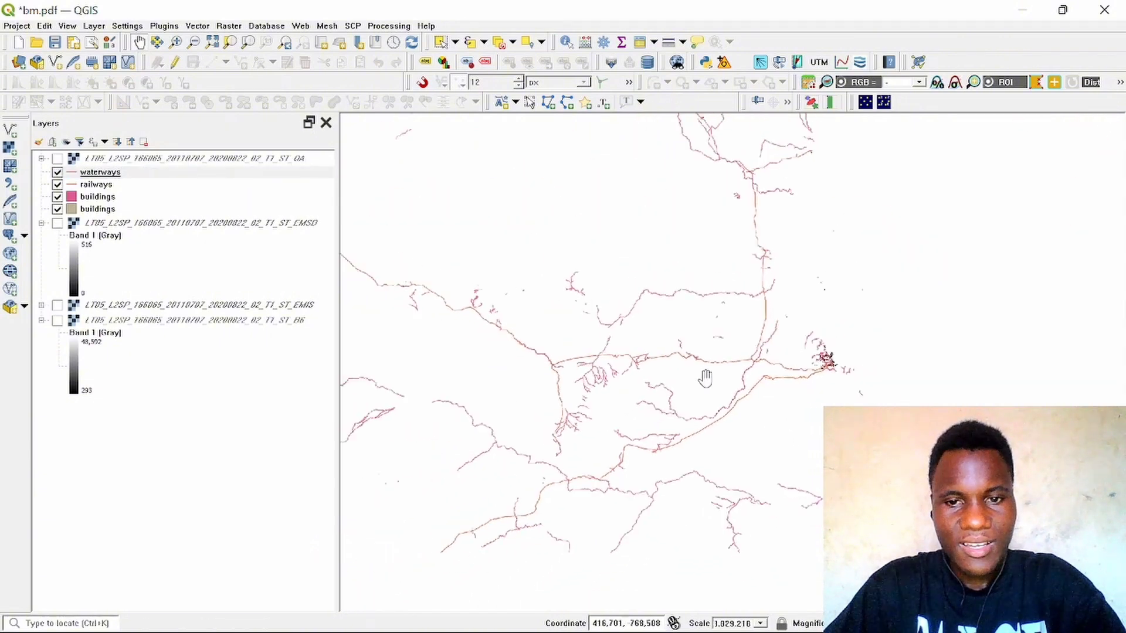
{"action": "scroll", "coordinate": [704, 379], "scroll_direction": "down", "scroll_amount": 1}
{"action": "left_click_drag", "start_coordinate": [624, 349], "coordinate": [737, 394]}
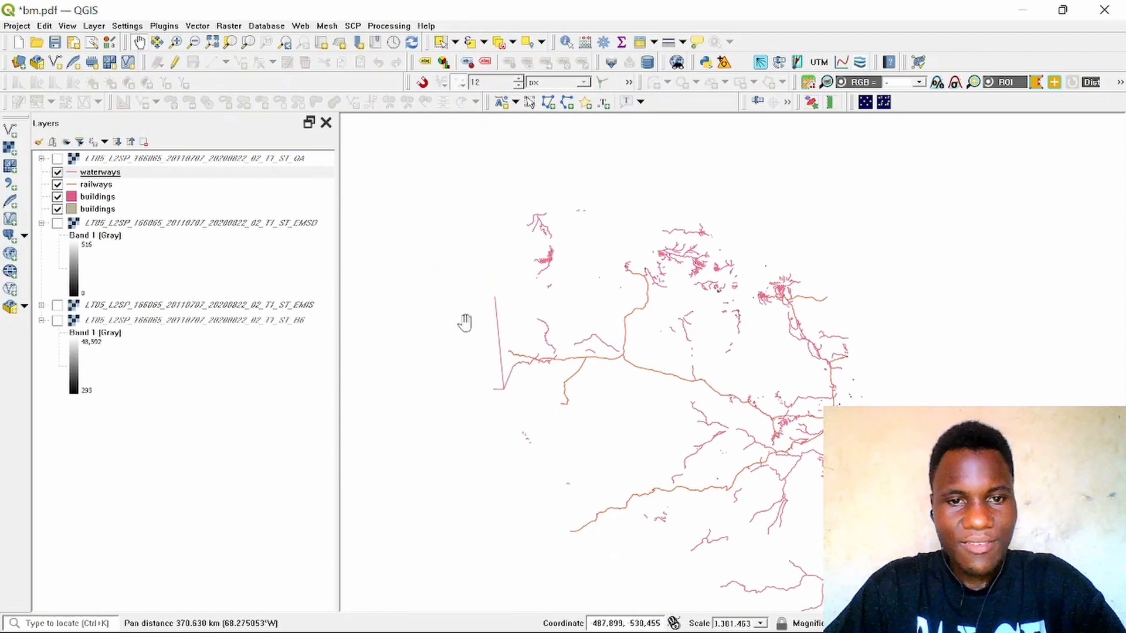
{"action": "left_click", "coordinate": [101, 173]}
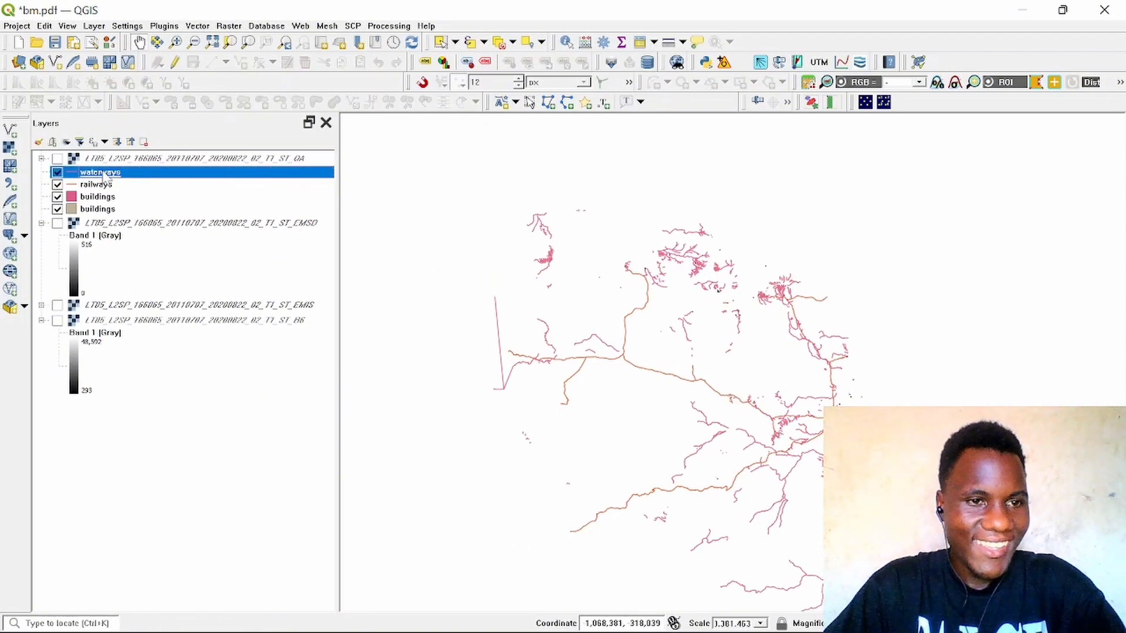
{"action": "left_click", "coordinate": [88, 211]}
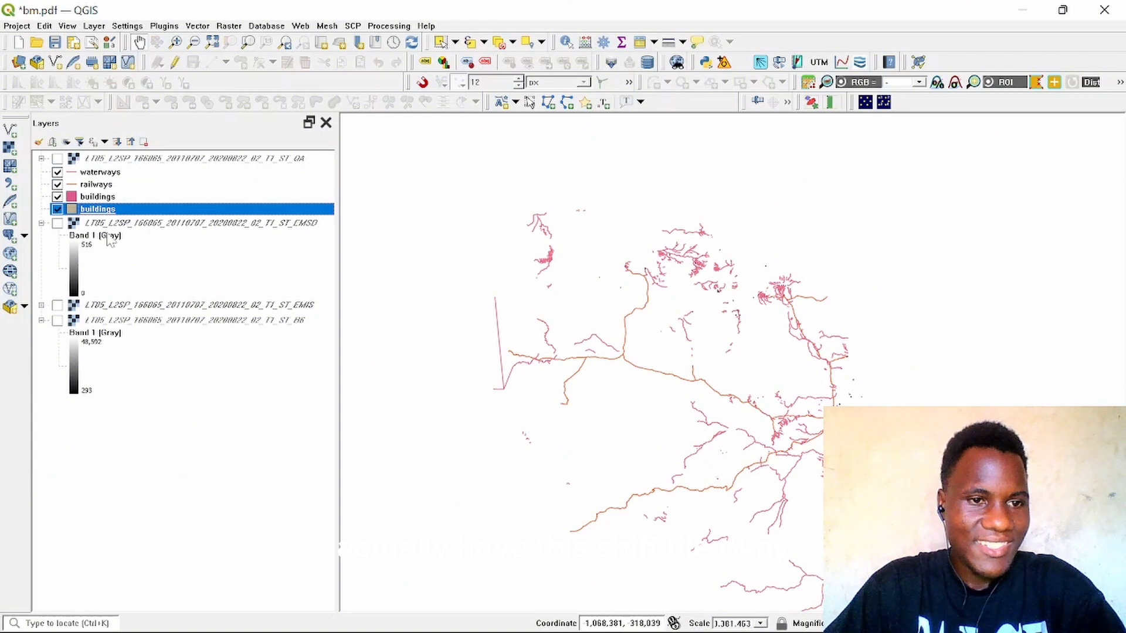
{"action": "left_click", "coordinate": [107, 236]}
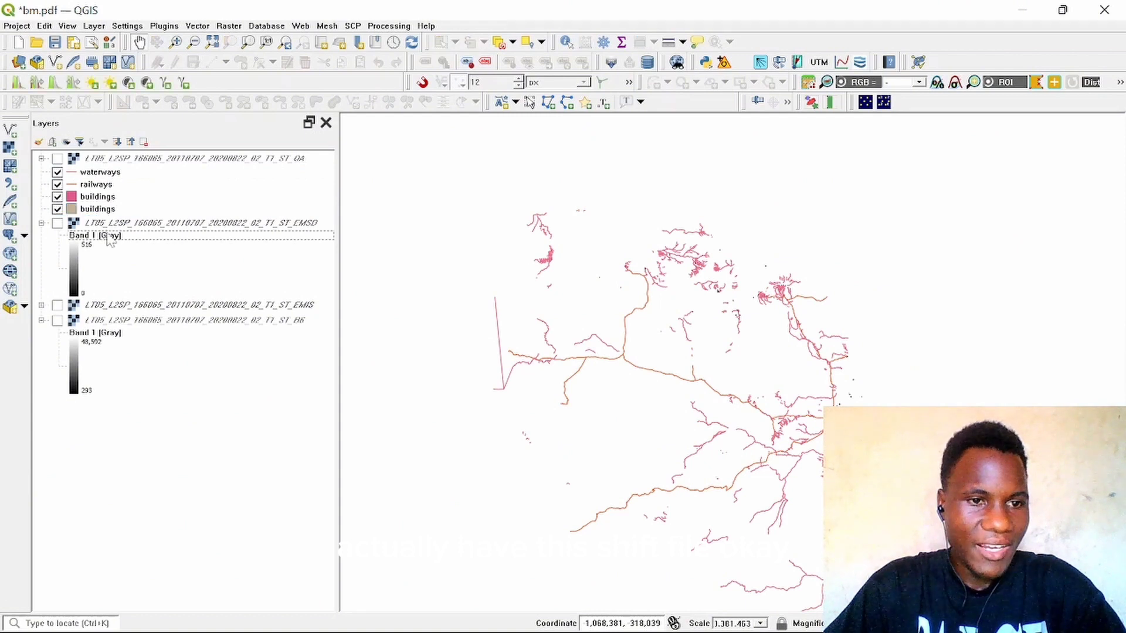
Step: Zoom to the buildings layer's extent and pan across the map
{"action": "left_click", "coordinate": [98, 197]}
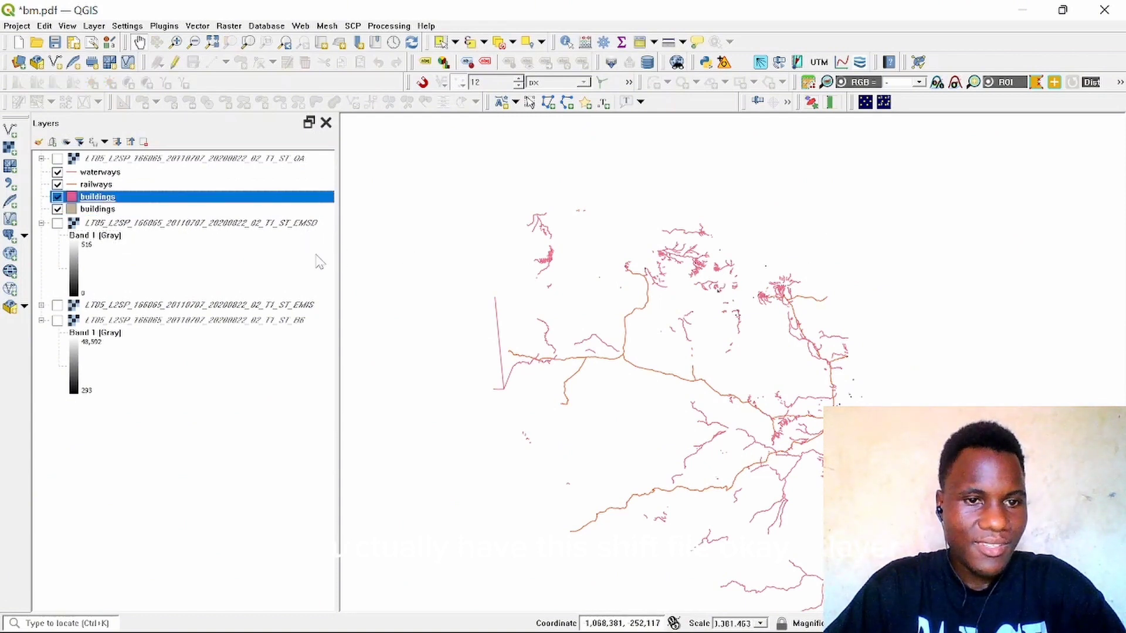
{"action": "right_click", "coordinate": [175, 198]}
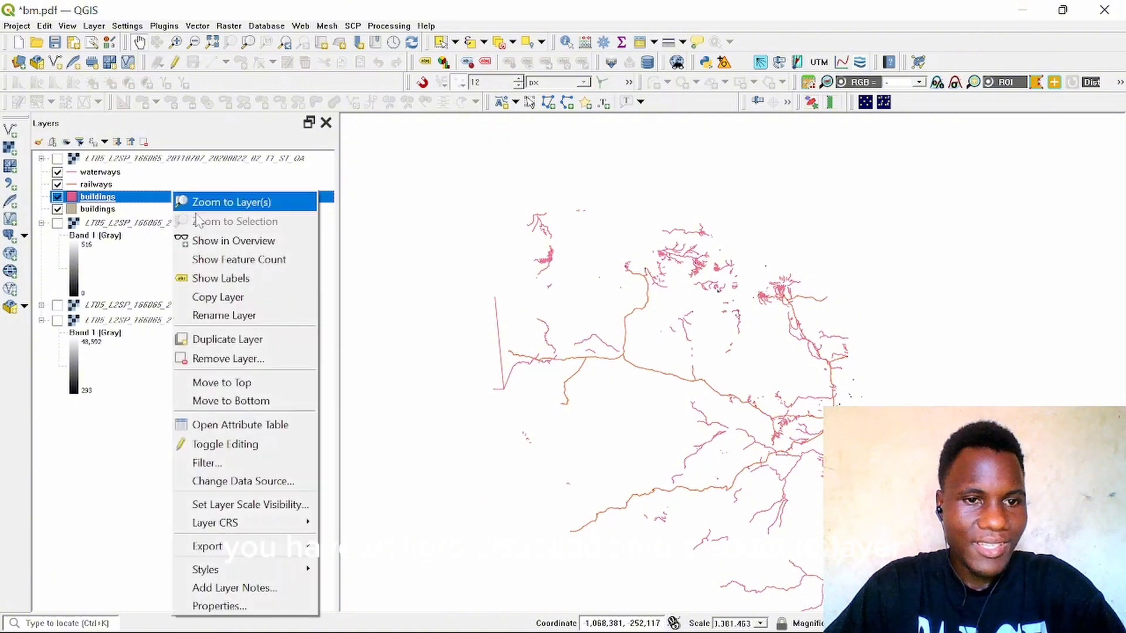
{"action": "left_click", "coordinate": [240, 199]}
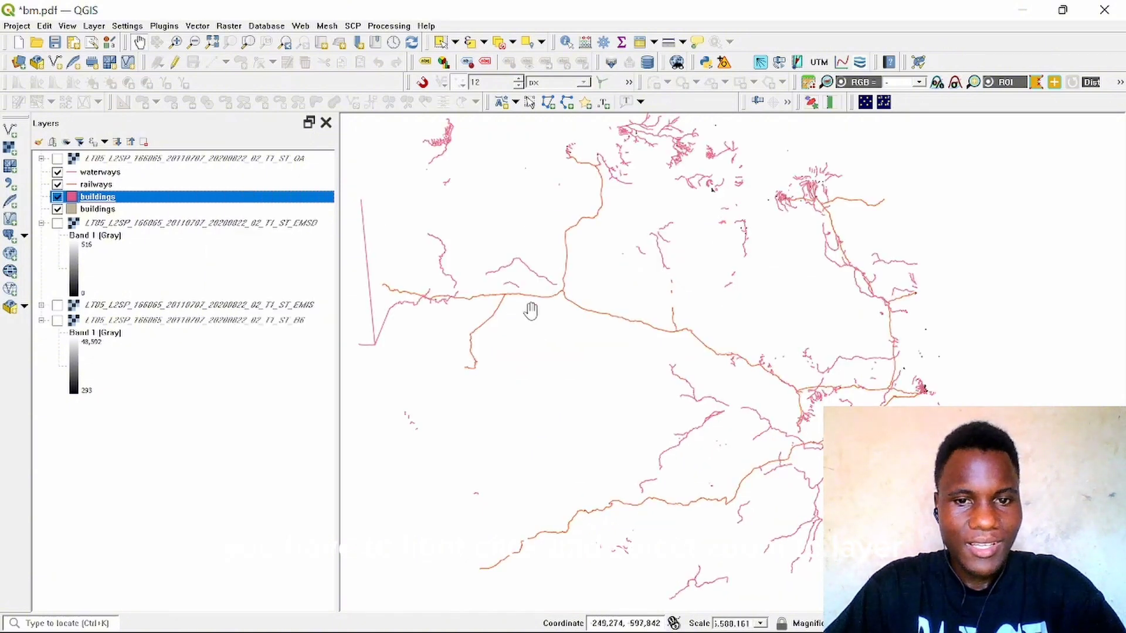
{"action": "left_click_drag", "start_coordinate": [533, 316], "coordinate": [703, 407]}
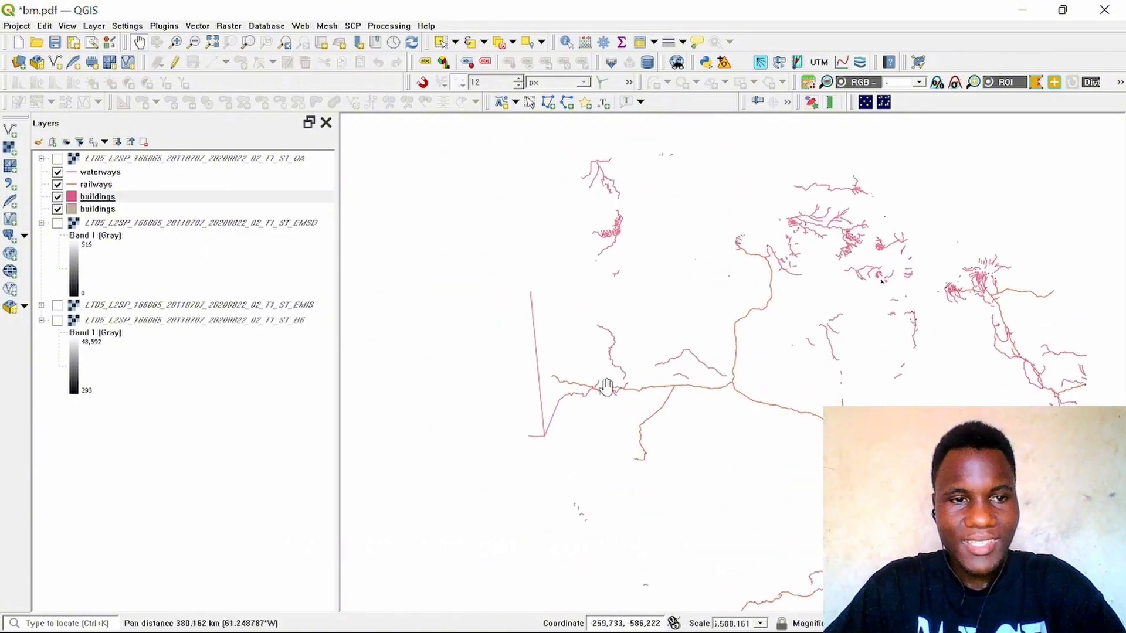
Step: Recolour the railways layer dark navy using the style colour wheel
{"action": "left_click", "coordinate": [98, 188]}
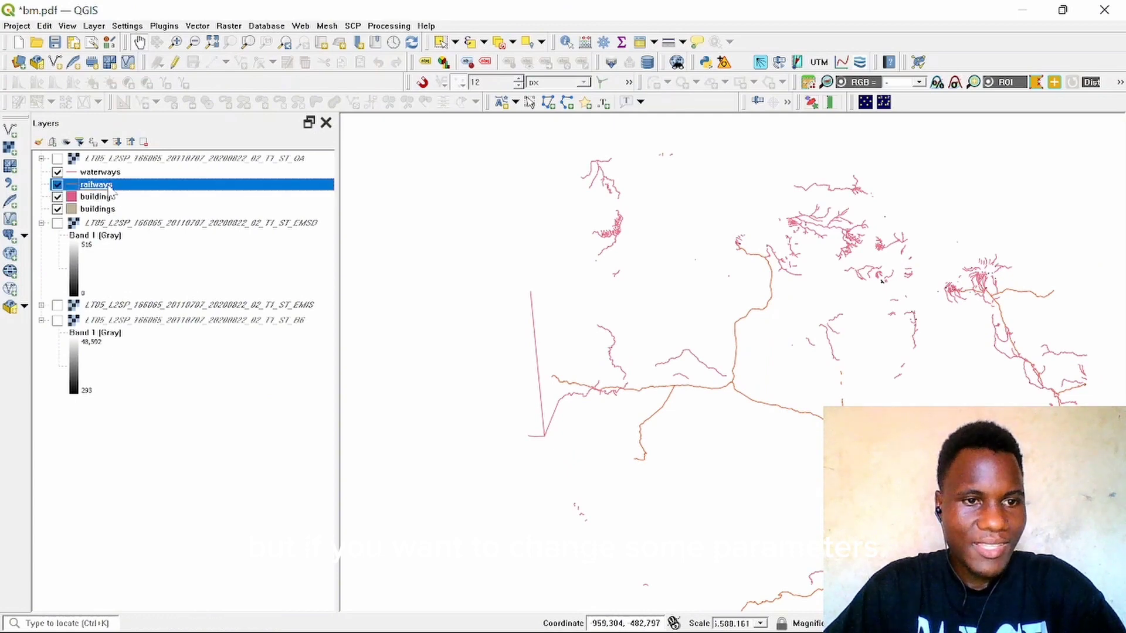
{"action": "right_click", "coordinate": [110, 190]}
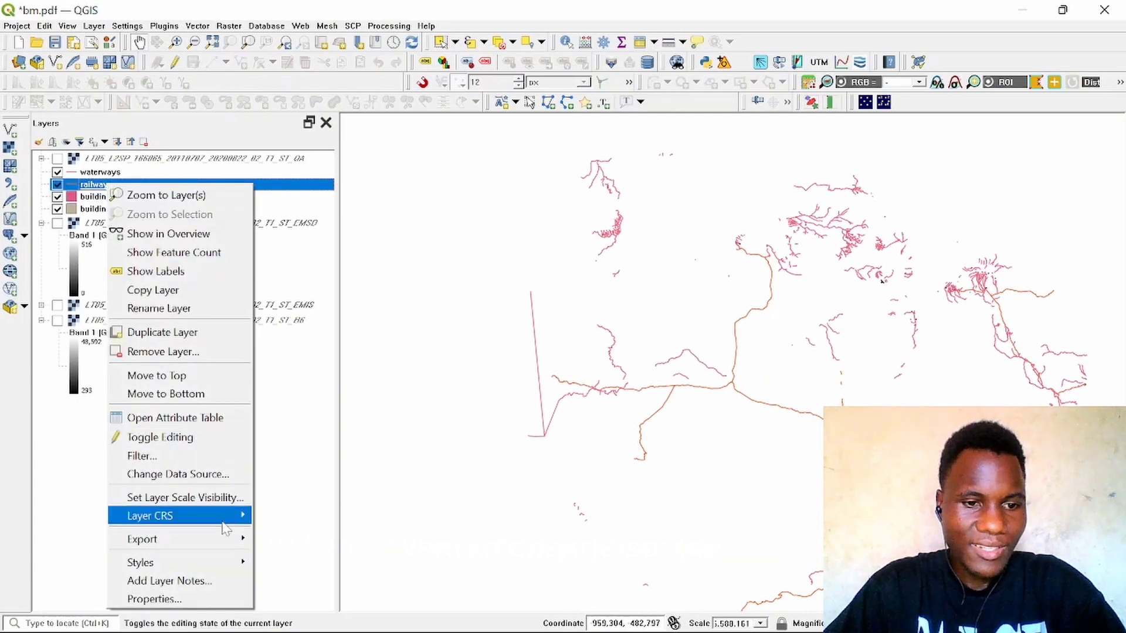
{"action": "mouse_move", "coordinate": [207, 564]}
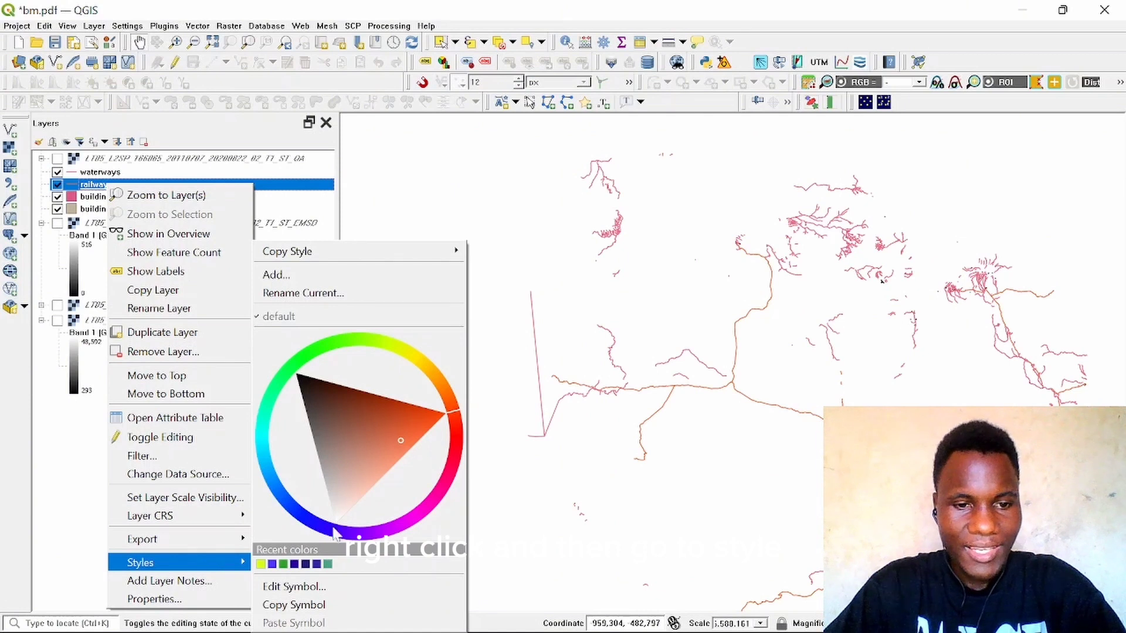
{"action": "left_click", "coordinate": [427, 378]}
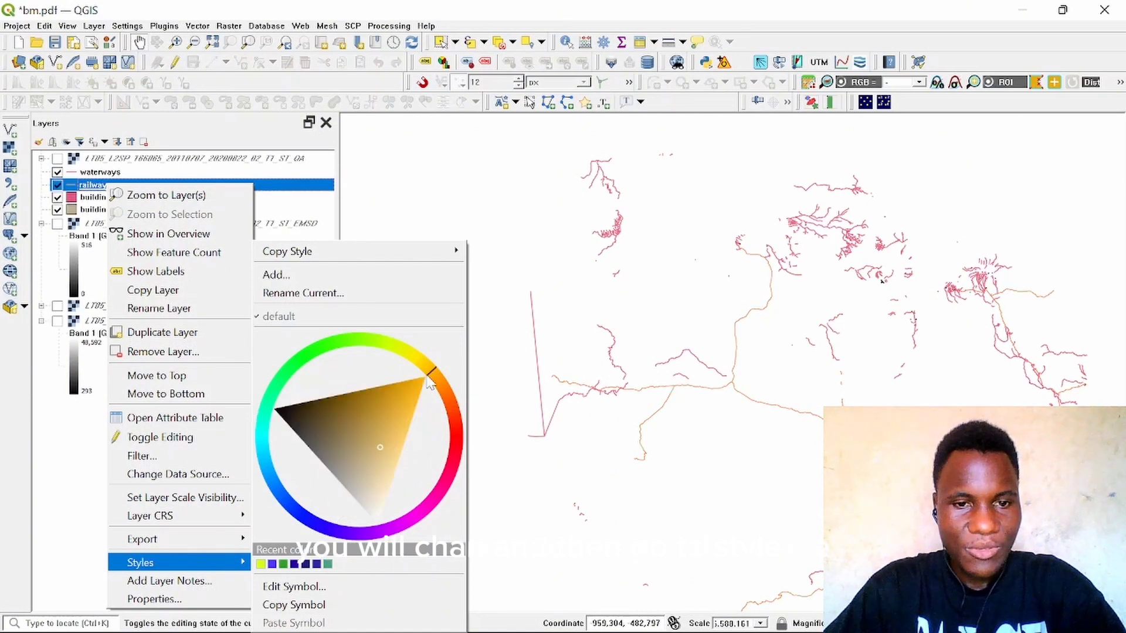
{"action": "left_click", "coordinate": [340, 342]}
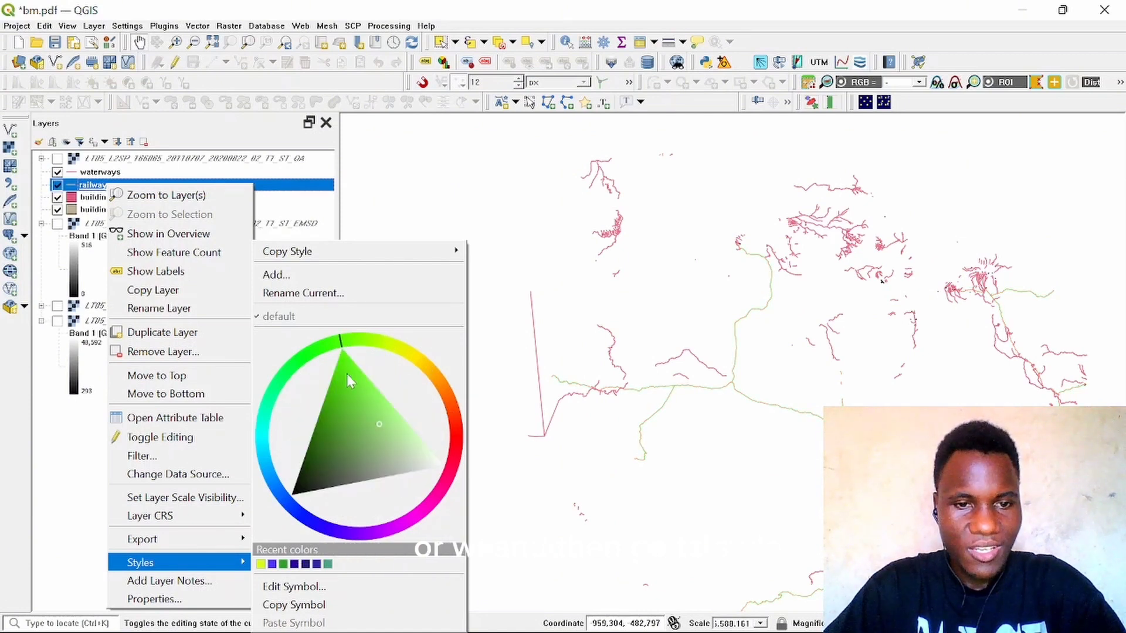
{"action": "left_click", "coordinate": [346, 374]}
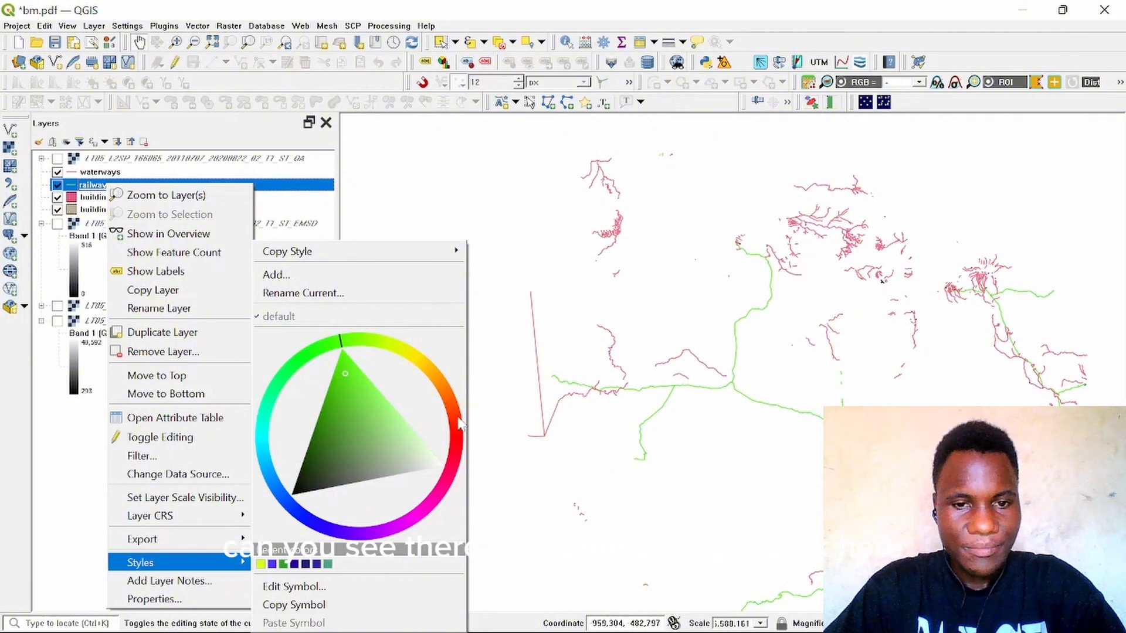
{"action": "mouse_move", "coordinate": [459, 422]}
{"action": "left_mouse_down"}
{"action": "mouse_move", "coordinate": [442, 389]}
{"action": "mouse_move", "coordinate": [452, 397]}
{"action": "mouse_move", "coordinate": [443, 507]}
{"action": "mouse_move", "coordinate": [400, 528]}
{"action": "left_mouse_up"}
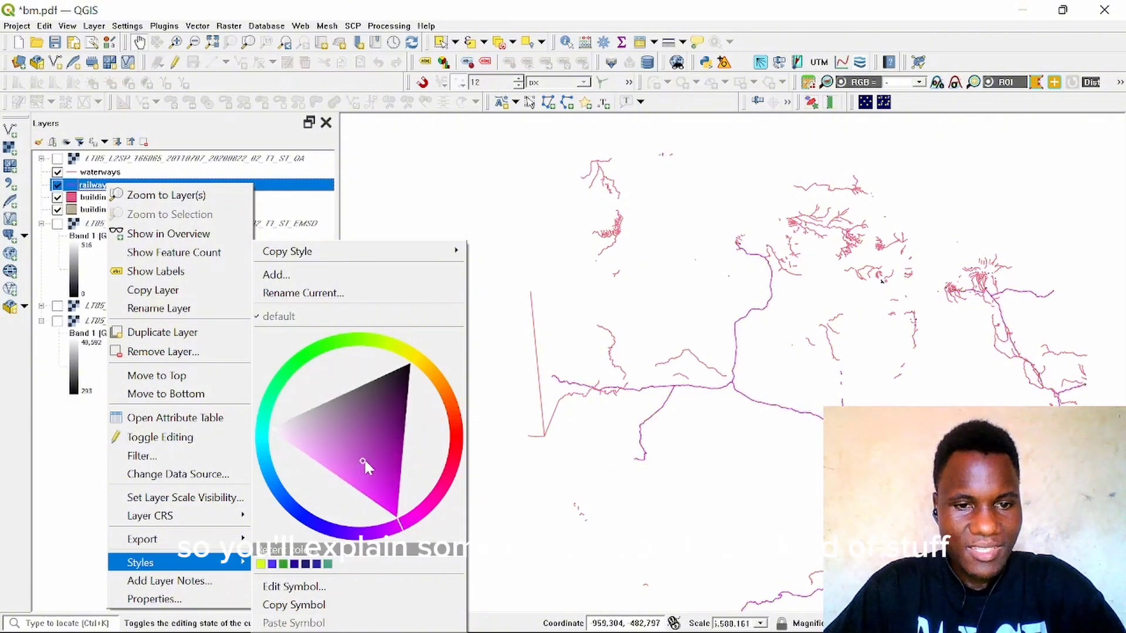
{"action": "left_click_drag", "start_coordinate": [364, 461], "coordinate": [377, 435]}
{"action": "left_click", "coordinate": [331, 534]}
{"action": "left_click", "coordinate": [676, 439]}
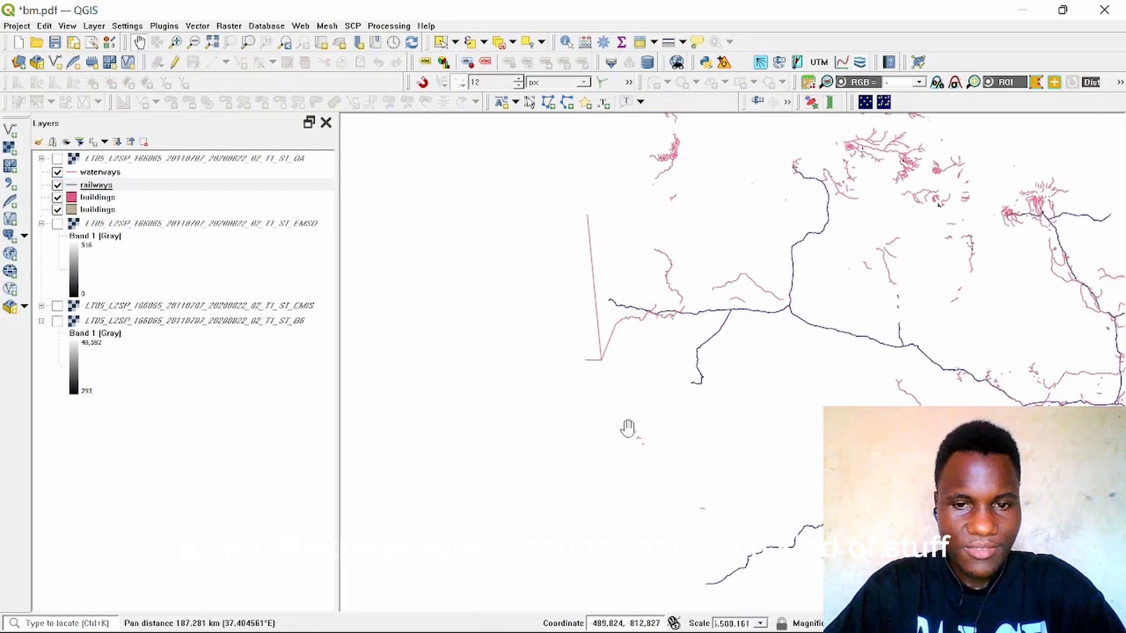
Step: Hide the waterways and both buildings layers so only the railways layer displays
{"action": "left_click_drag", "start_coordinate": [724, 346], "coordinate": [590, 435]}
{"action": "scroll", "coordinate": [623, 394], "scroll_direction": "up", "scroll_amount": 3}
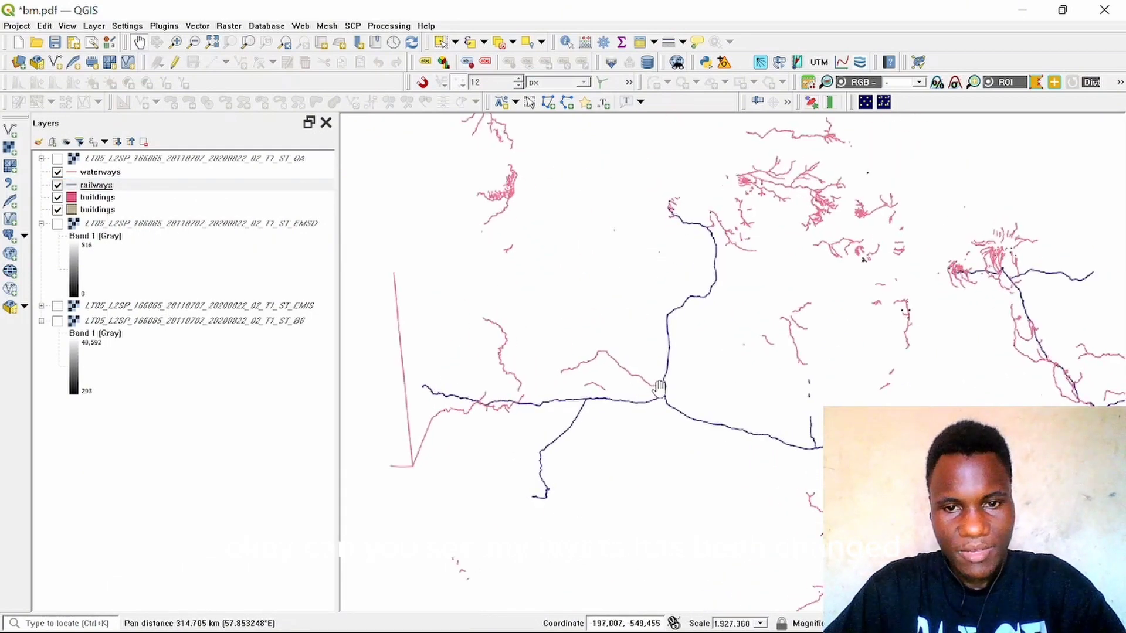
{"action": "scroll", "coordinate": [606, 364], "scroll_direction": "down", "scroll_amount": 4}
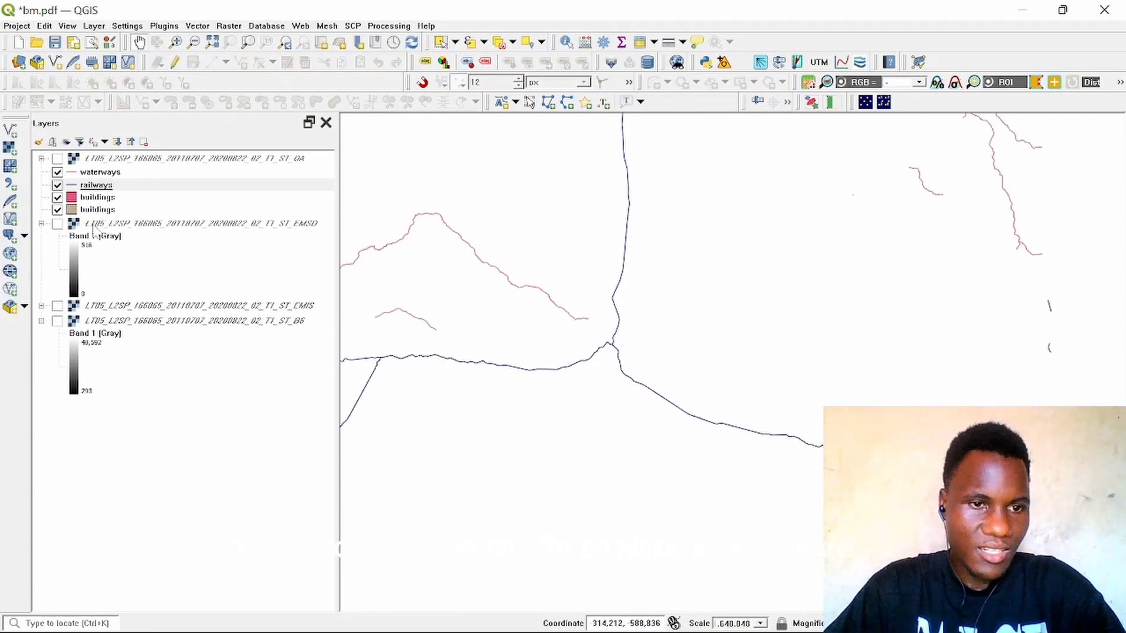
{"action": "left_click", "coordinate": [140, 235]}
{"action": "left_click", "coordinate": [66, 175]}
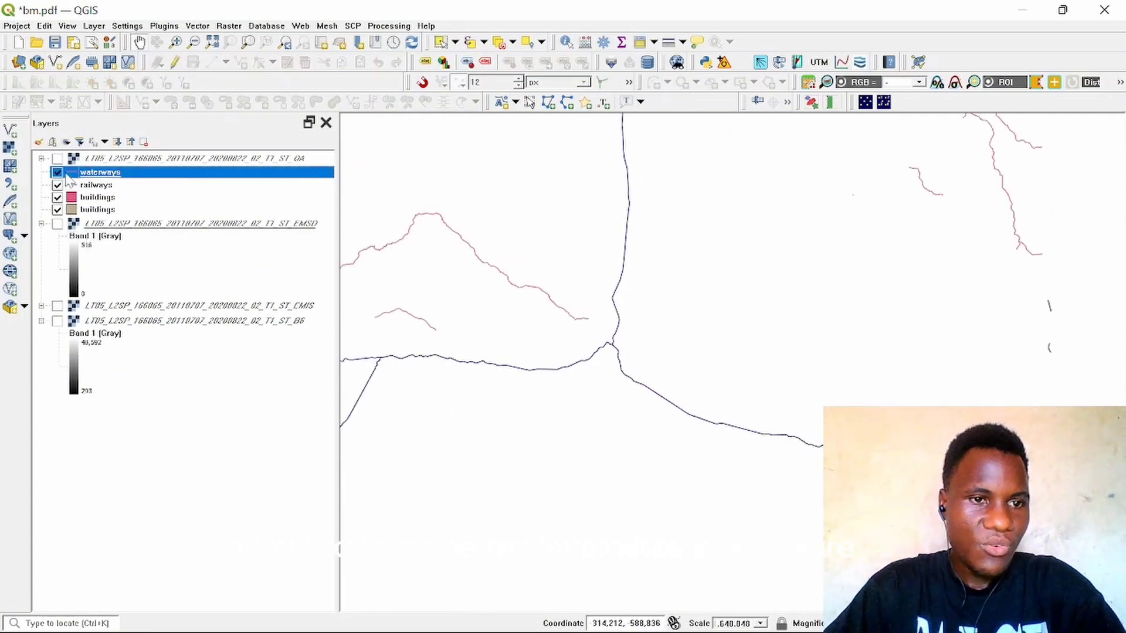
{"action": "left_click", "coordinate": [57, 173]}
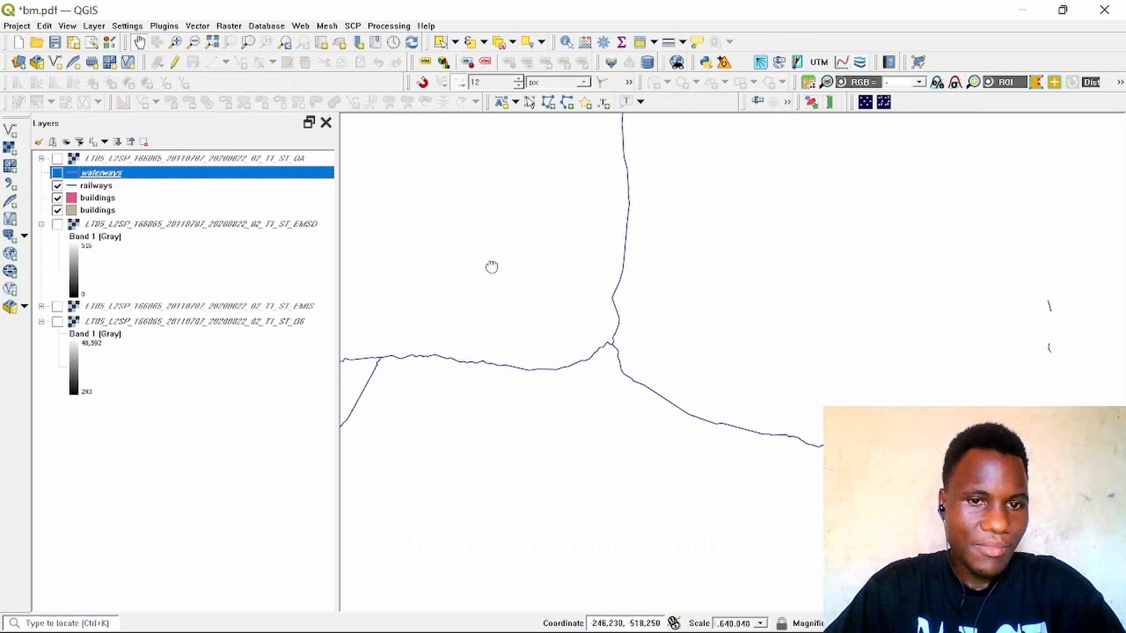
{"action": "left_click_drag", "start_coordinate": [491, 267], "coordinate": [693, 343]}
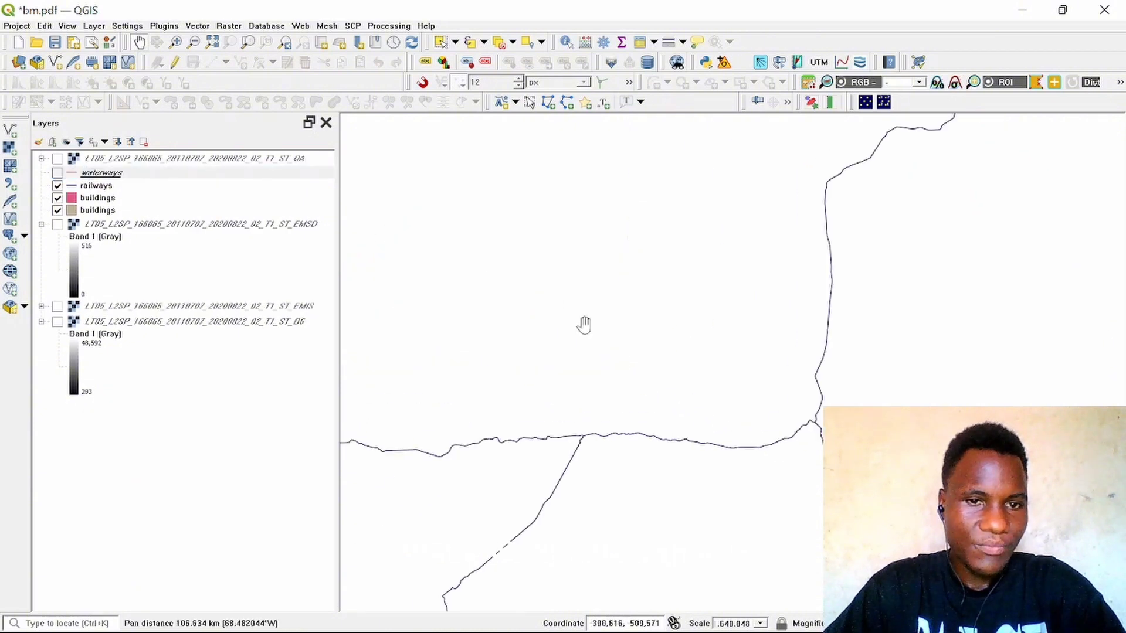
{"action": "left_click", "coordinate": [58, 210]}
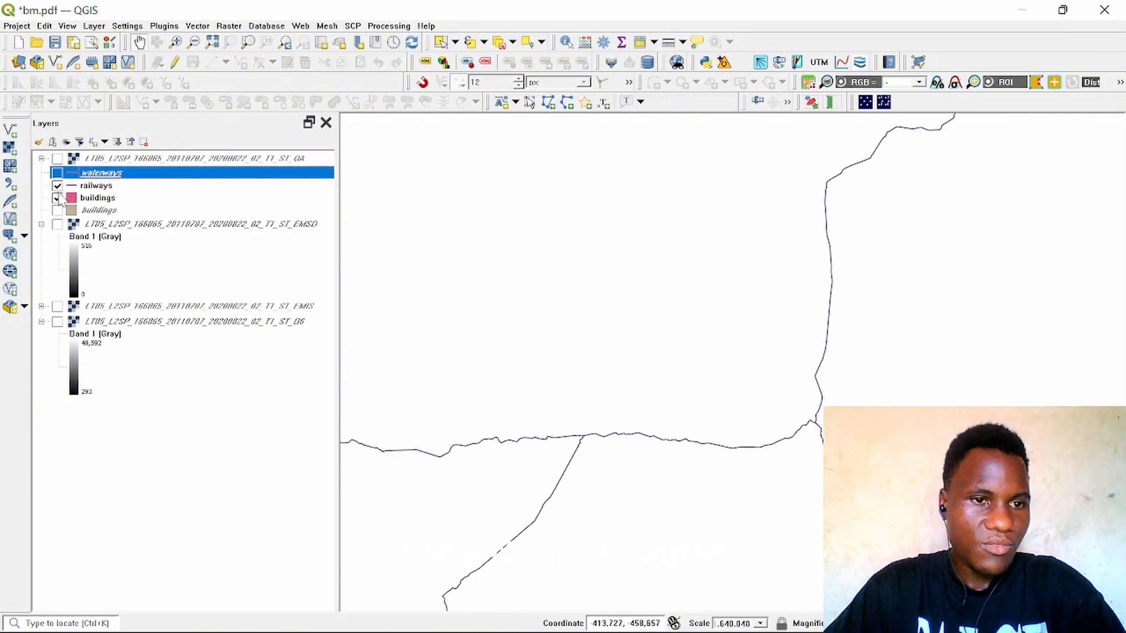
{"action": "left_click", "coordinate": [57, 198]}
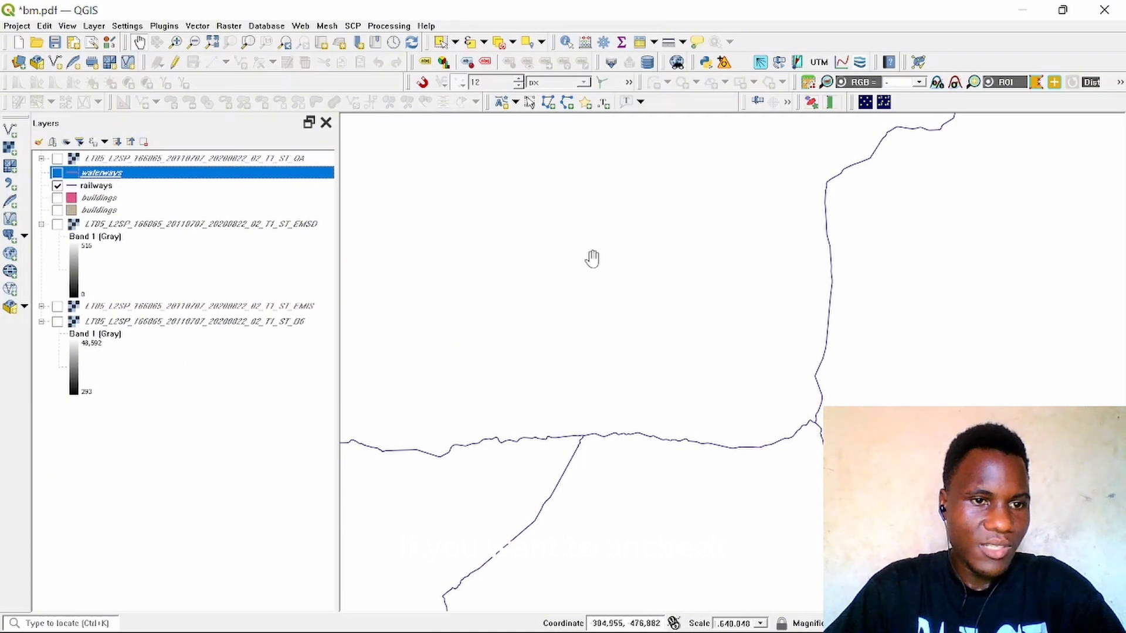
{"action": "left_click", "coordinate": [91, 186]}
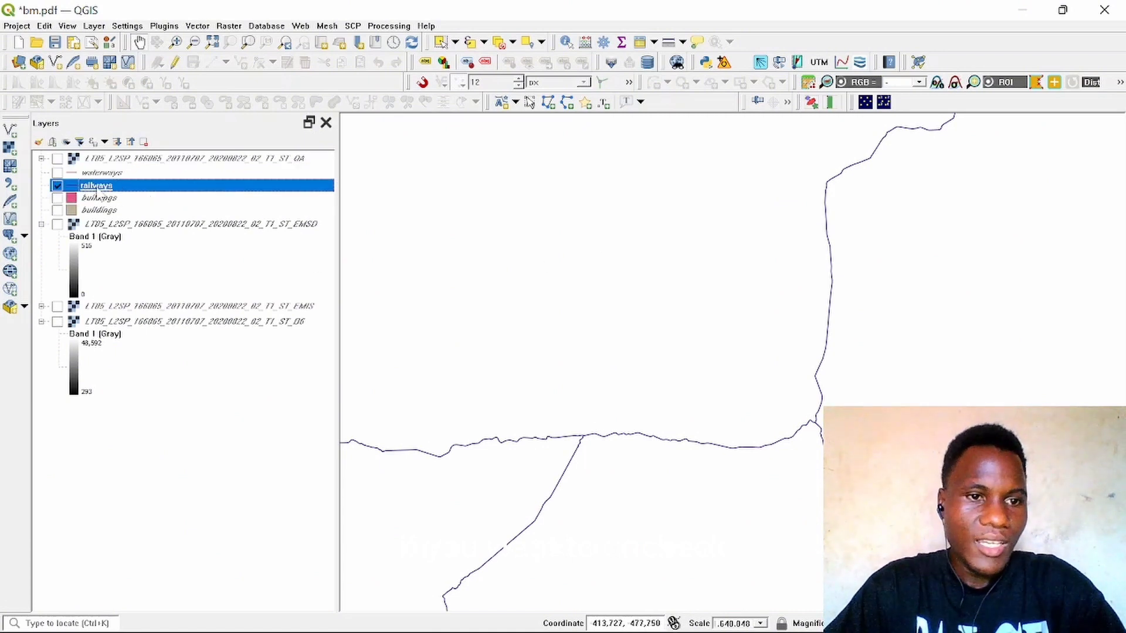
Step: Recolour the railways layer bright green using the style colour wheel
{"action": "scroll", "coordinate": [700, 341], "scroll_direction": "down", "scroll_amount": 3}
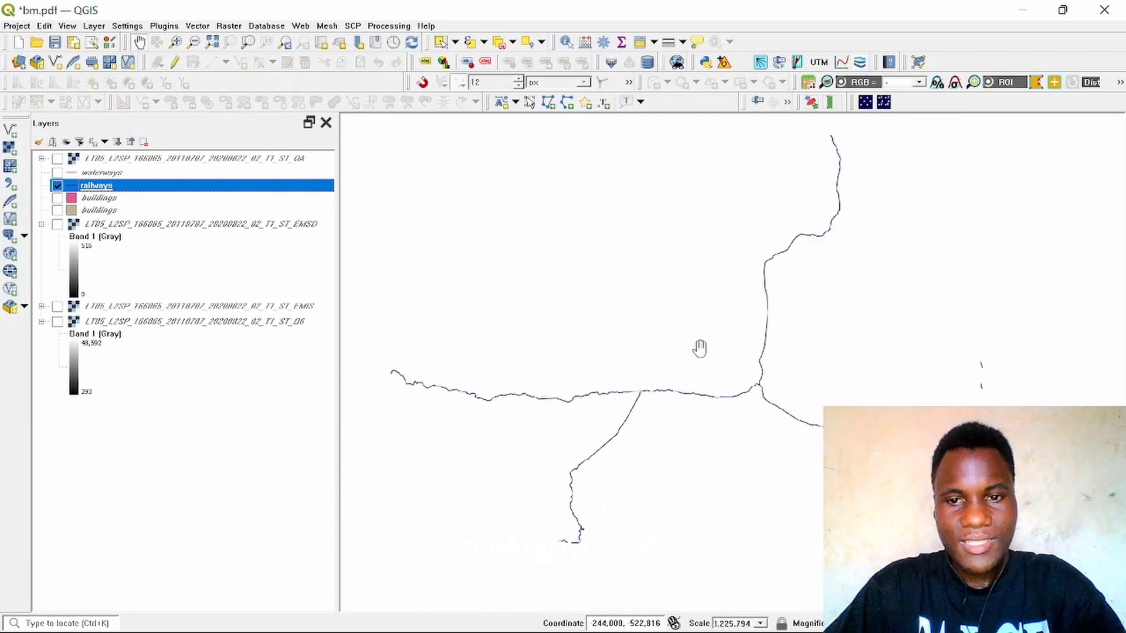
{"action": "right_click", "coordinate": [200, 188]}
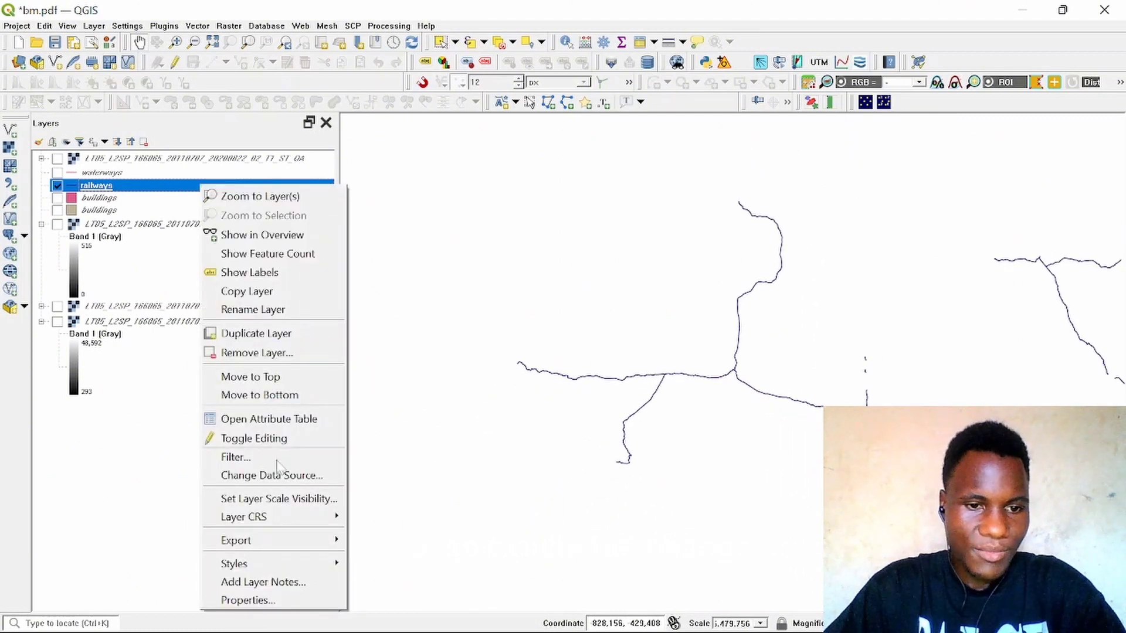
{"action": "mouse_move", "coordinate": [276, 564]}
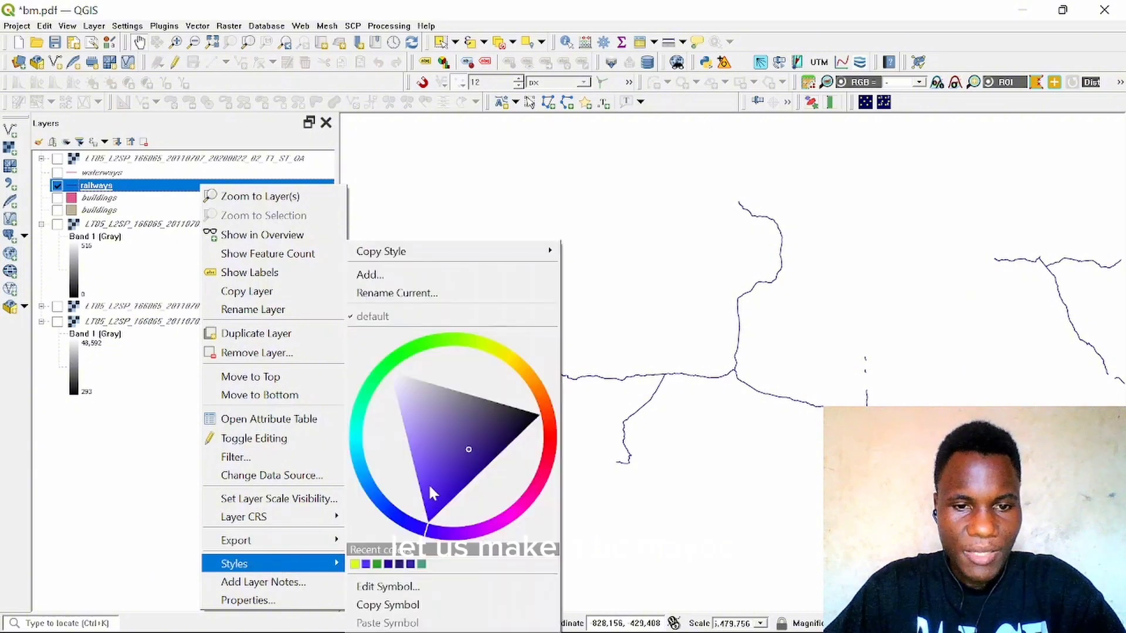
{"action": "left_click_drag", "start_coordinate": [428, 344], "coordinate": [392, 361]}
{"action": "left_click", "coordinate": [420, 392]}
{"action": "key", "text": "Escape"}
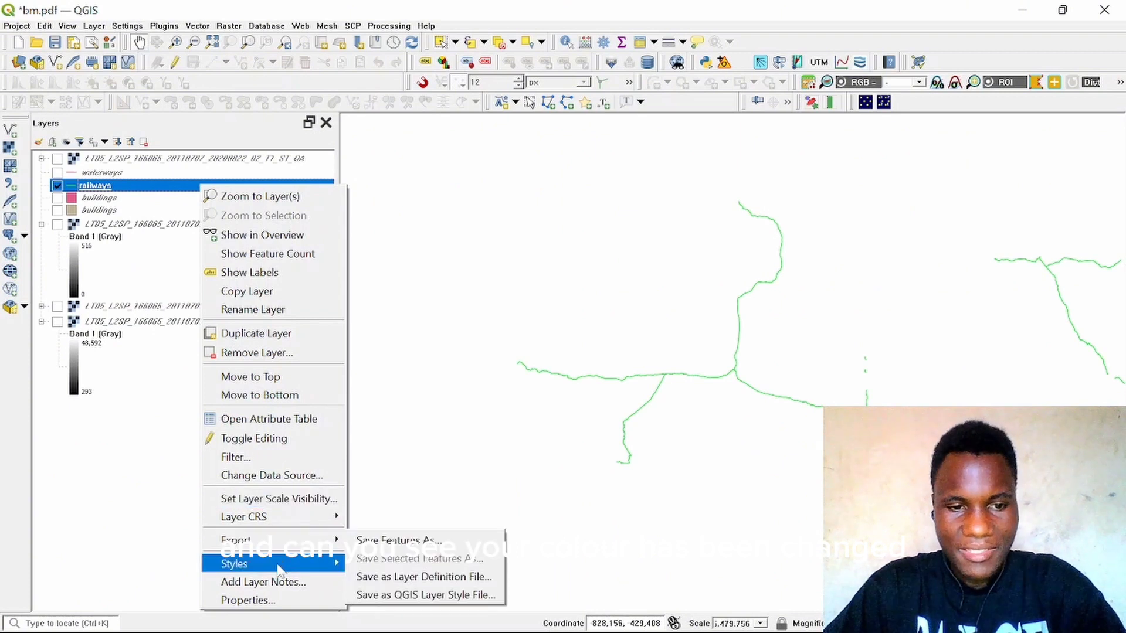
Step: In the railways layer properties, apply the simple black line symbol and close the dialog
{"action": "mouse_move", "coordinate": [278, 566]}
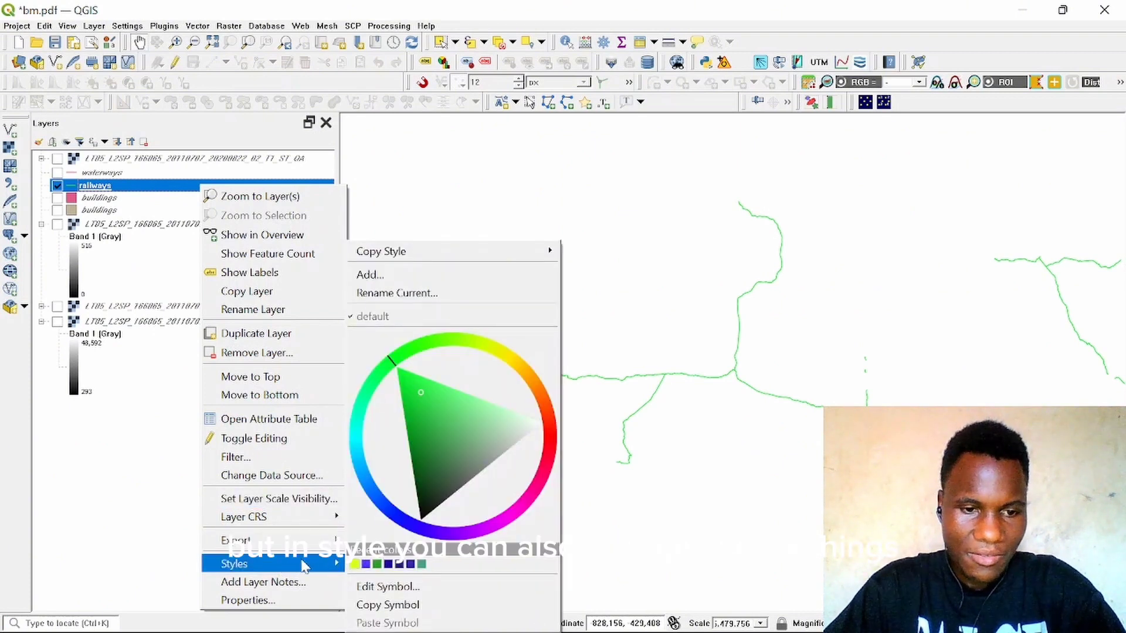
{"action": "left_click", "coordinate": [244, 599]}
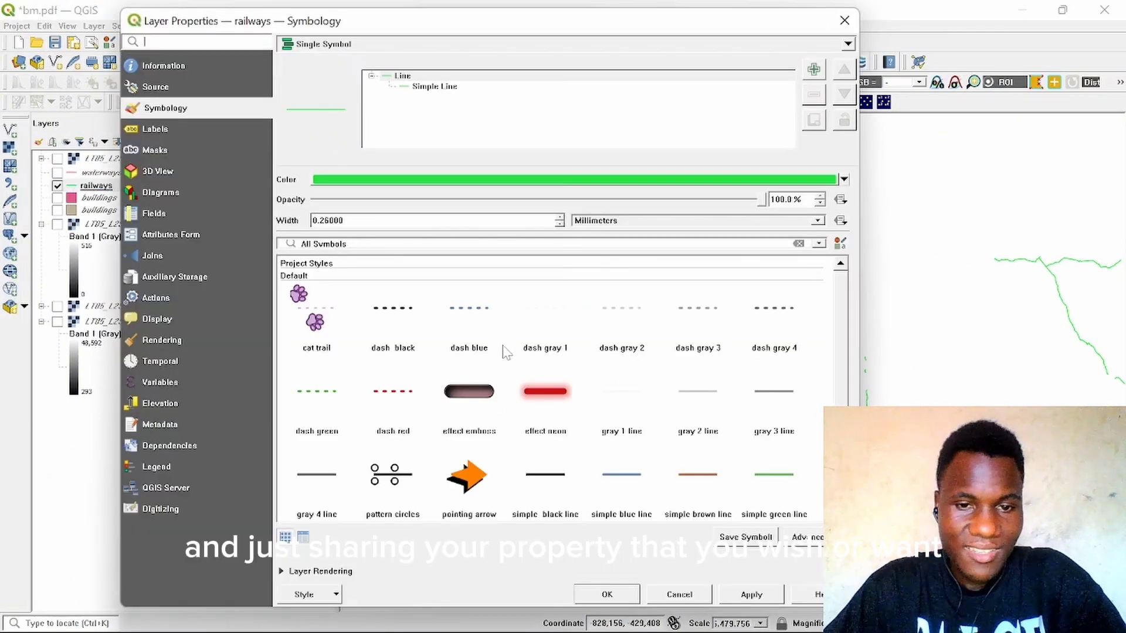
{"action": "left_click", "coordinate": [543, 474]}
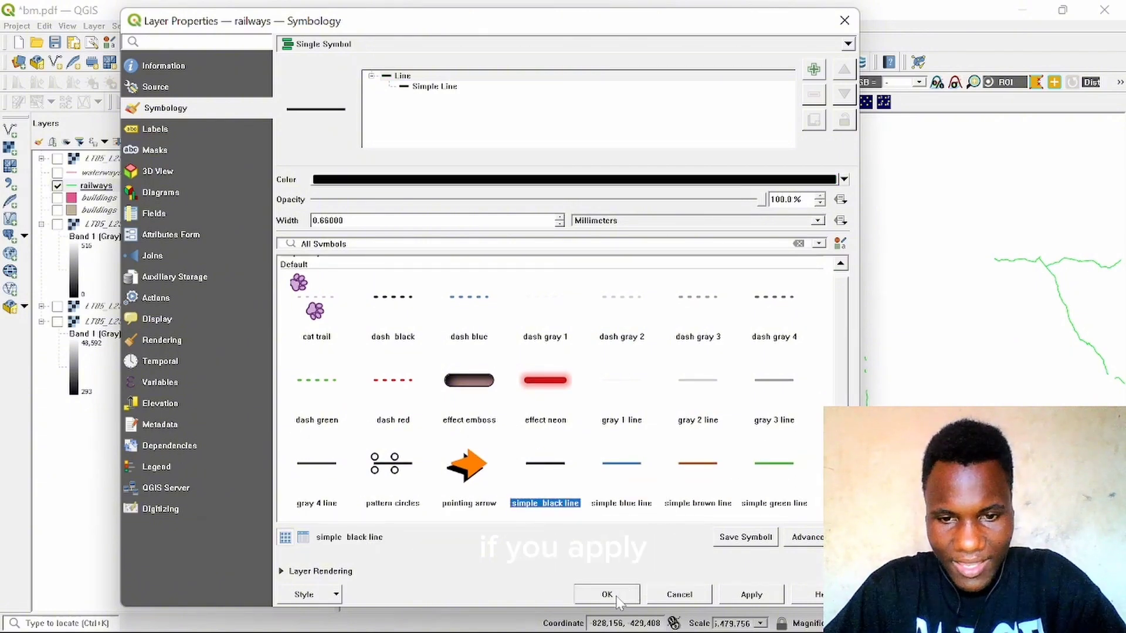
{"action": "left_click", "coordinate": [756, 601]}
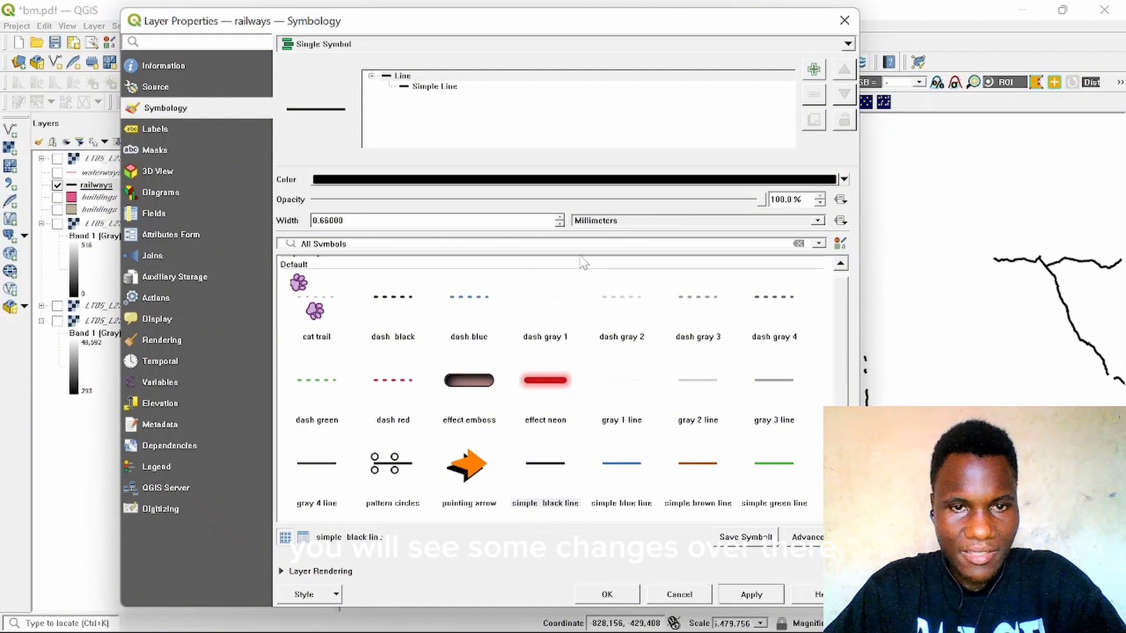
{"action": "left_click", "coordinate": [845, 20]}
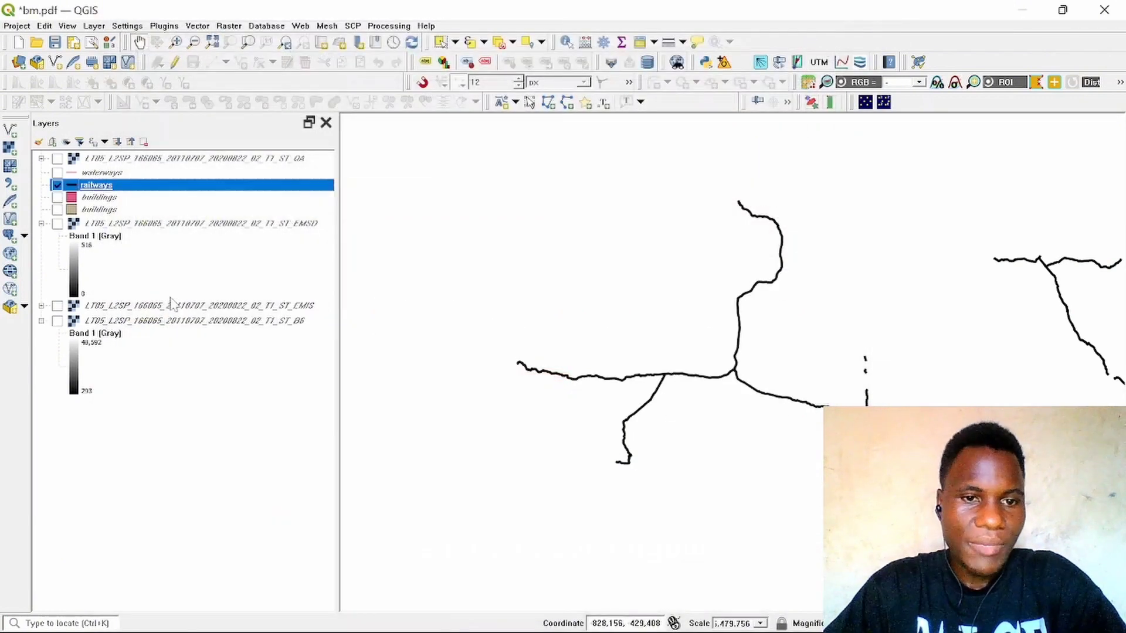
Step: Recolour the railways layer dark blue using the style colour wheel
{"action": "right_click", "coordinate": [192, 186]}
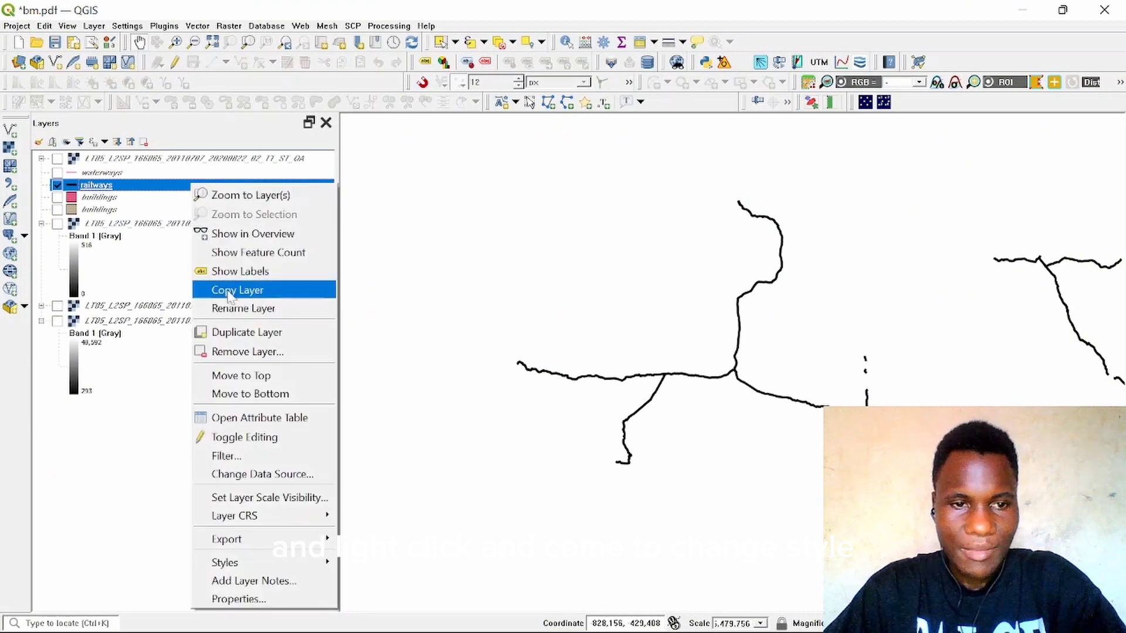
{"action": "mouse_move", "coordinate": [331, 563]}
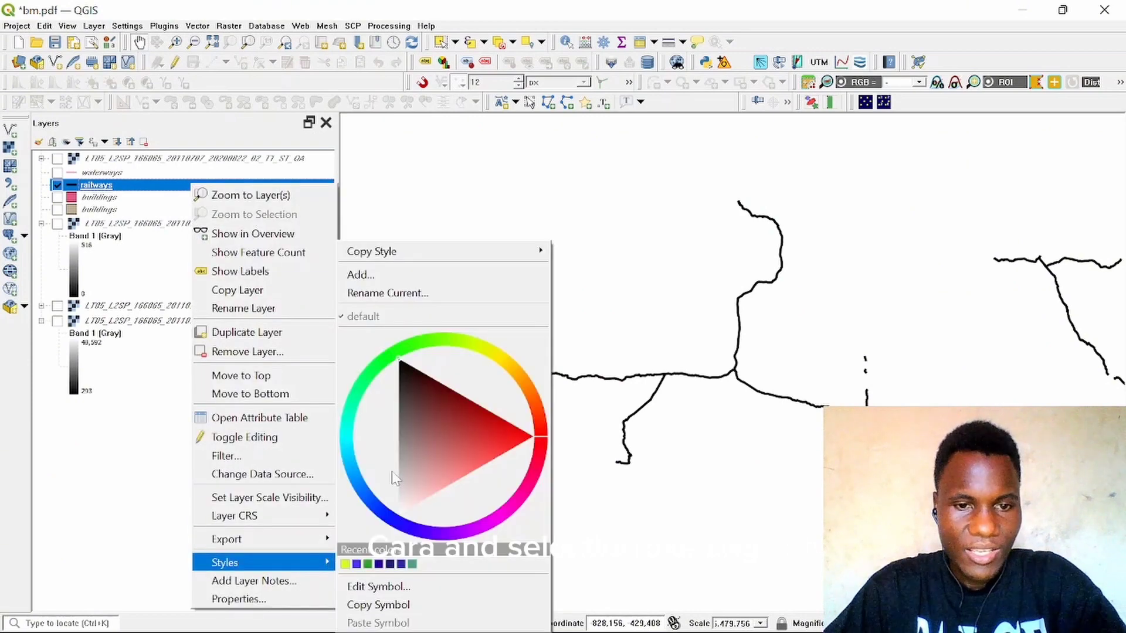
{"action": "left_click", "coordinate": [500, 357]}
{"action": "left_click", "coordinate": [457, 394]}
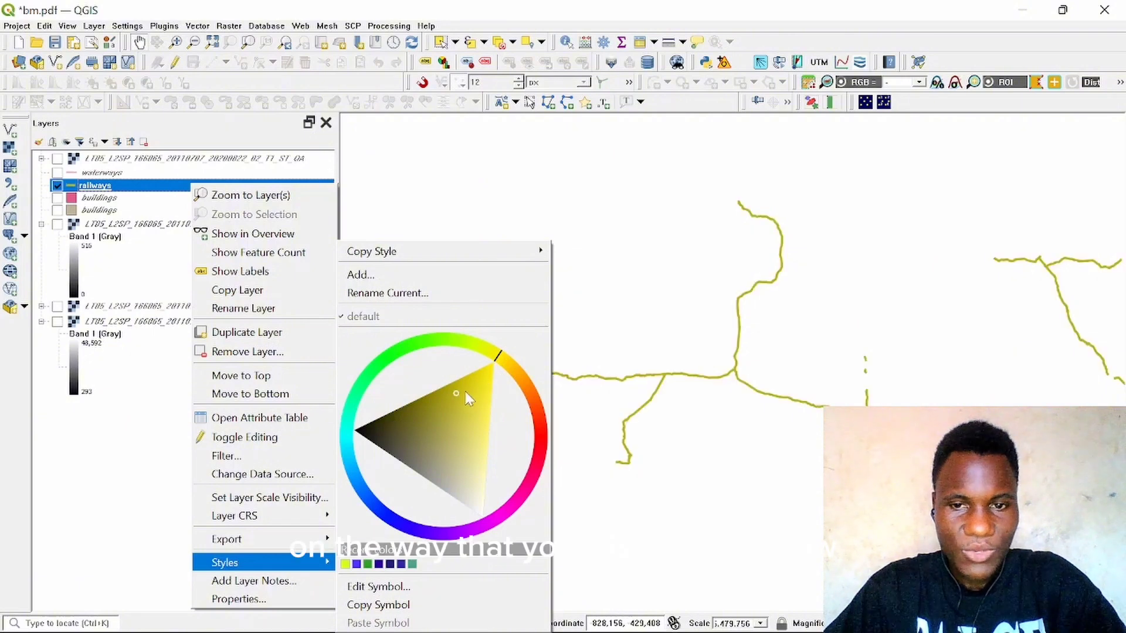
{"action": "left_click", "coordinate": [387, 516]}
{"action": "left_click", "coordinate": [412, 457]}
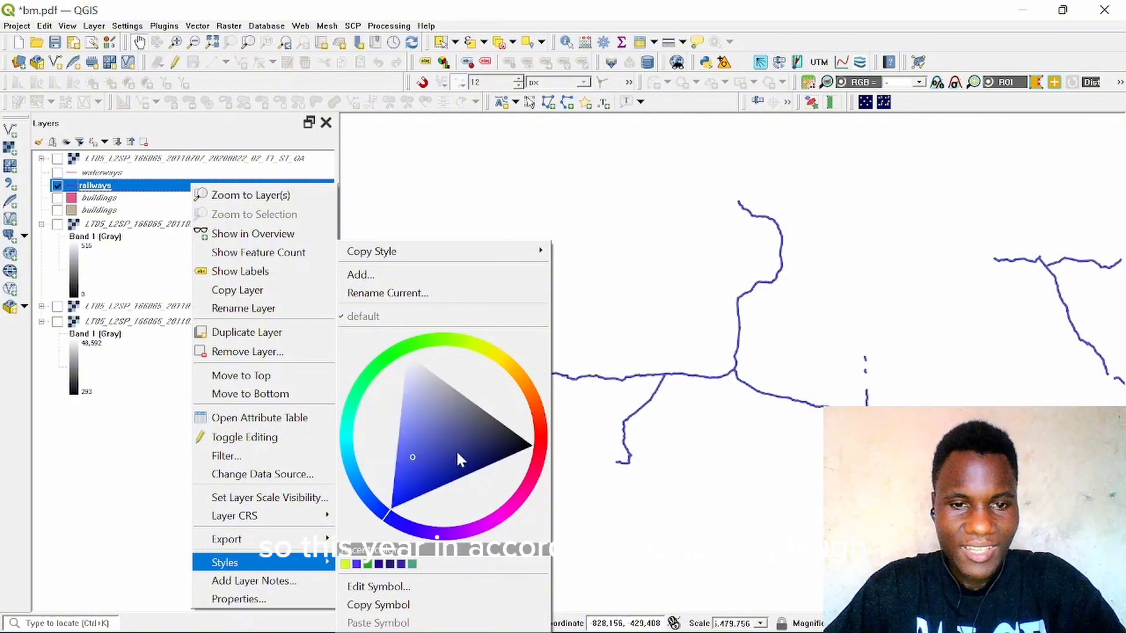
{"action": "left_click", "coordinate": [421, 481]}
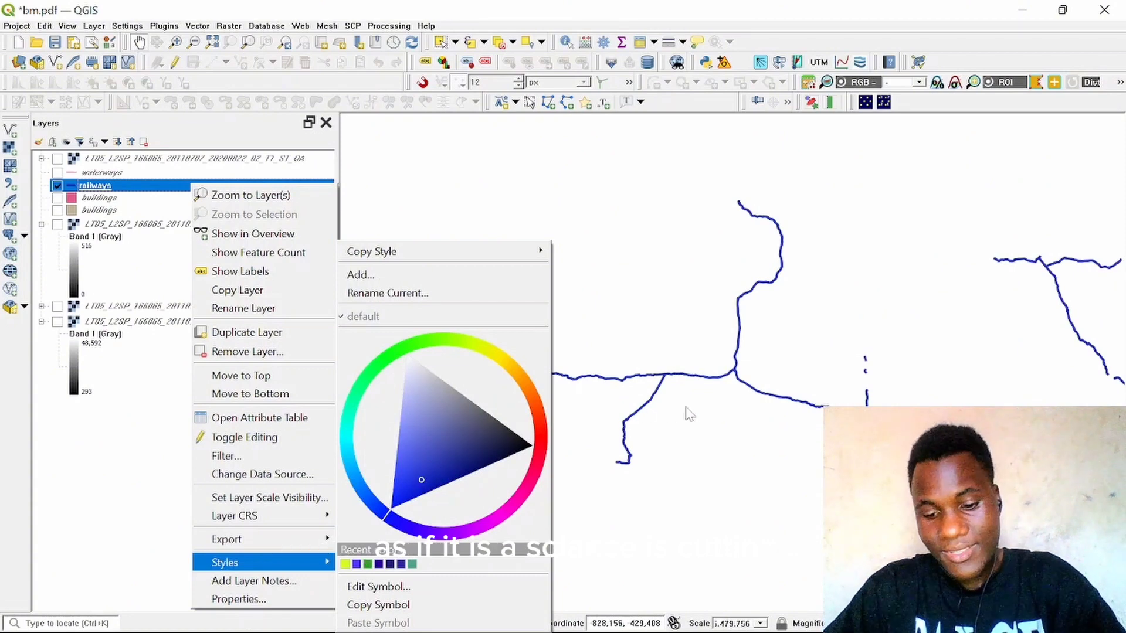
{"action": "left_click", "coordinate": [733, 413]}
{"action": "left_click_drag", "start_coordinate": [611, 377], "coordinate": [588, 354]}
{"action": "scroll", "coordinate": [554, 369], "scroll_direction": "down", "scroll_amount": 3}
{"action": "scroll", "coordinate": [603, 345], "scroll_direction": "up", "scroll_amount": 1}
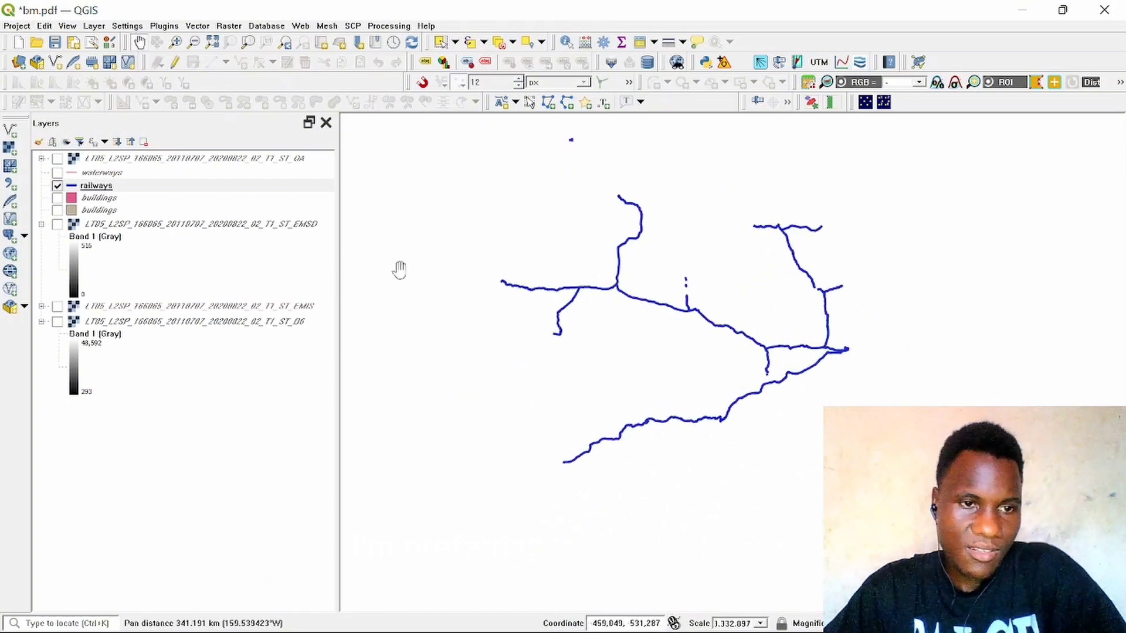
Step: Turn on the waterways layer so it displays together with the railways layer
{"action": "left_click", "coordinate": [57, 173]}
{"action": "left_click_drag", "start_coordinate": [679, 241], "coordinate": [638, 344]}
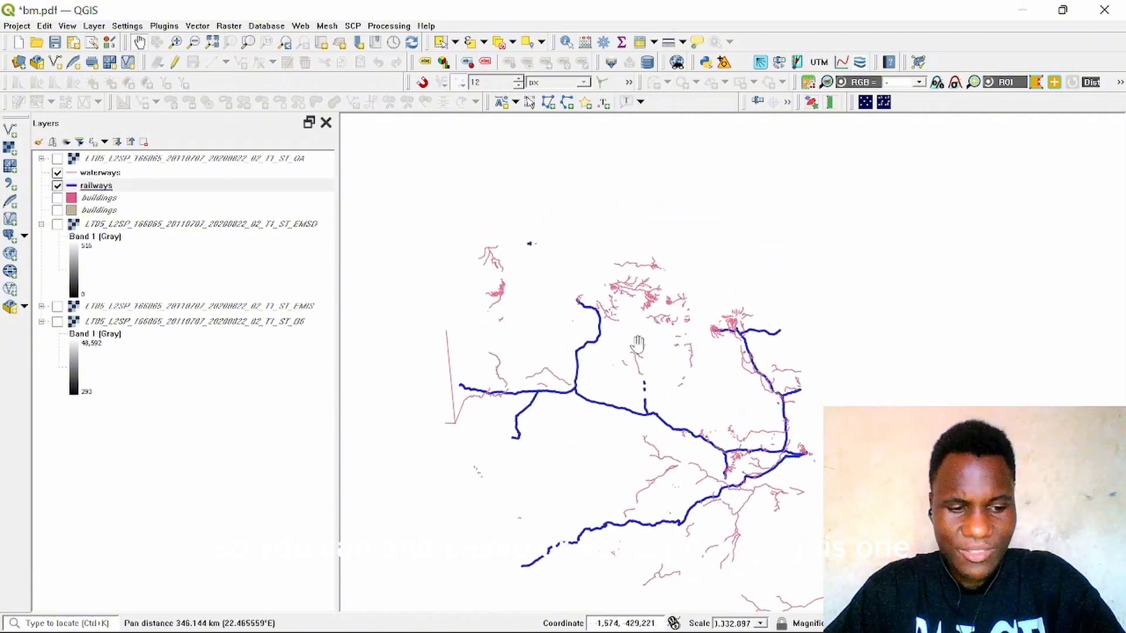
{"action": "scroll", "coordinate": [638, 344], "scroll_direction": "up", "scroll_amount": 4}
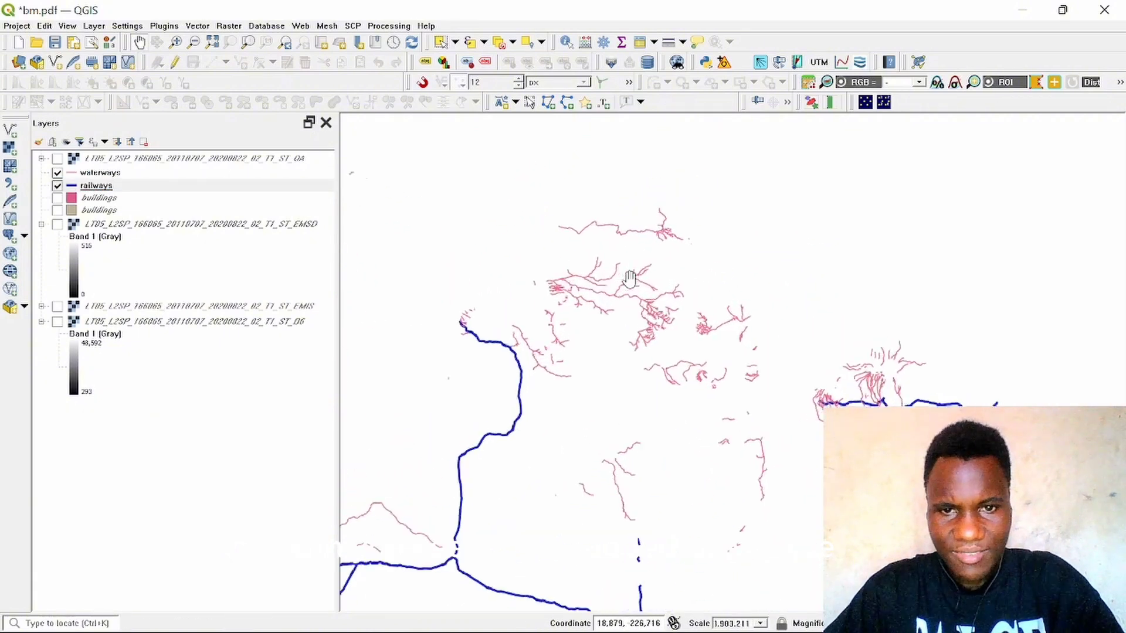
{"action": "scroll", "coordinate": [630, 279], "scroll_direction": "up", "scroll_amount": 2}
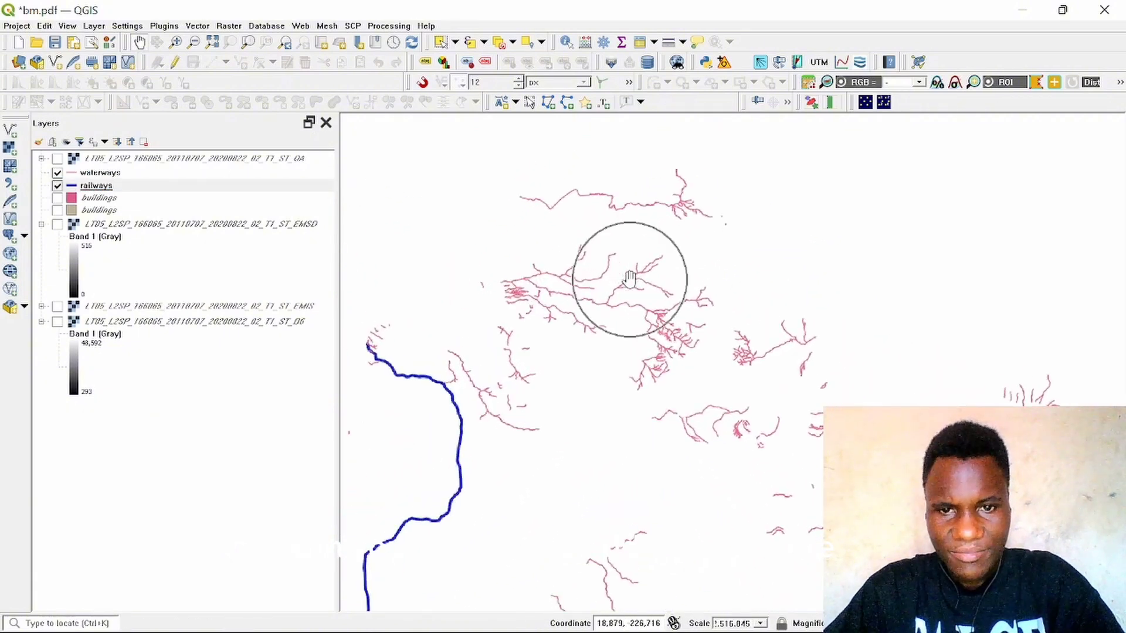
Step: Recolour the railways layer yellow-green using the style colour wheel
{"action": "right_click", "coordinate": [100, 185]}
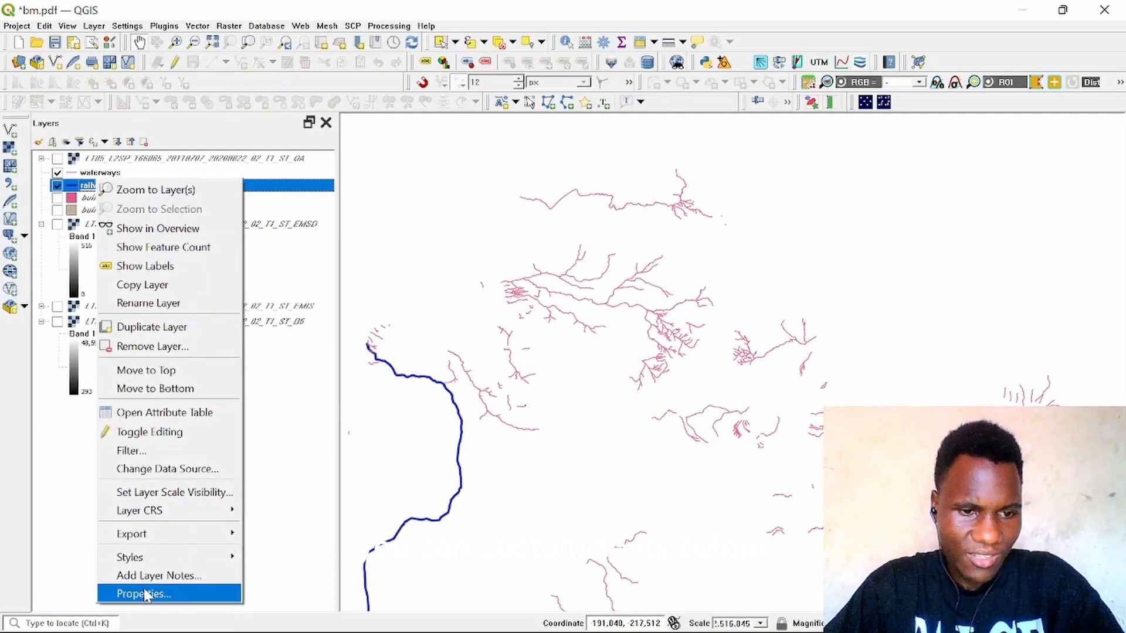
{"action": "mouse_move", "coordinate": [196, 557]}
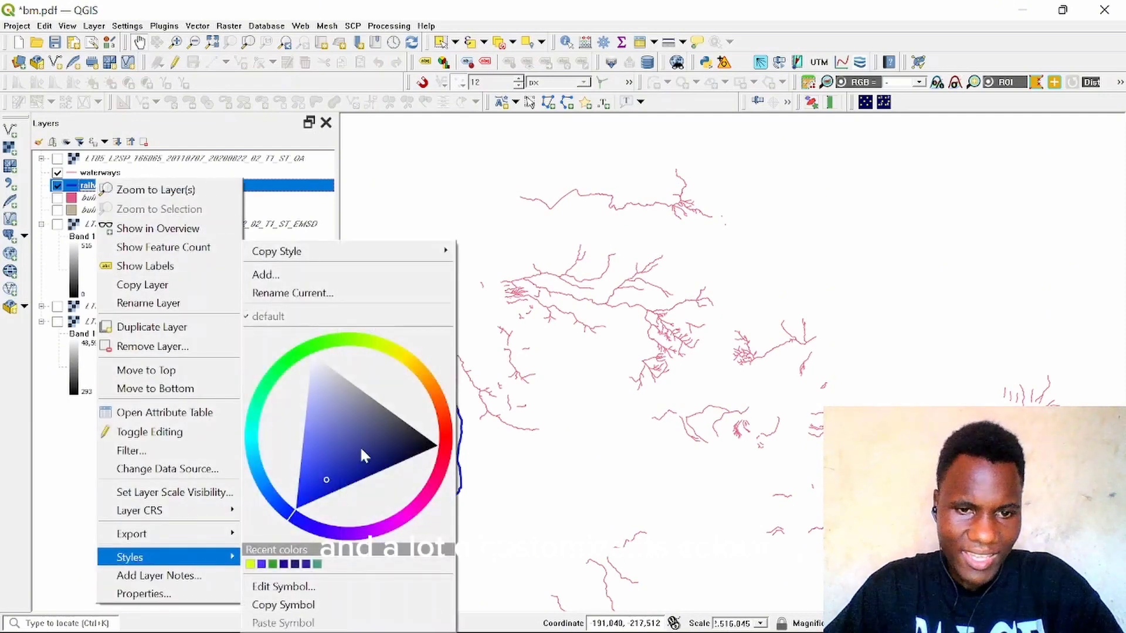
{"action": "left_click", "coordinate": [377, 343]}
{"action": "left_click", "coordinate": [340, 406]}
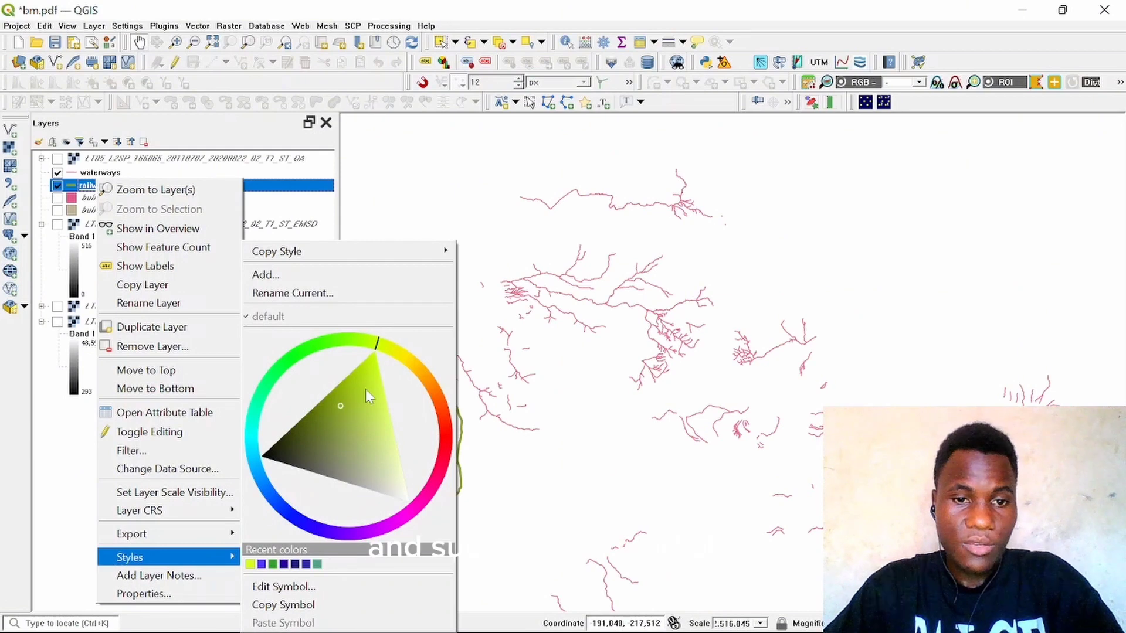
{"action": "left_click", "coordinate": [364, 389]}
{"action": "left_click", "coordinate": [679, 381]}
{"action": "left_click_drag", "start_coordinate": [595, 331], "coordinate": [621, 306]}
{"action": "left_click_drag", "start_coordinate": [705, 364], "coordinate": [683, 359]}
{"action": "scroll", "coordinate": [683, 362], "scroll_direction": "down", "scroll_amount": 1}
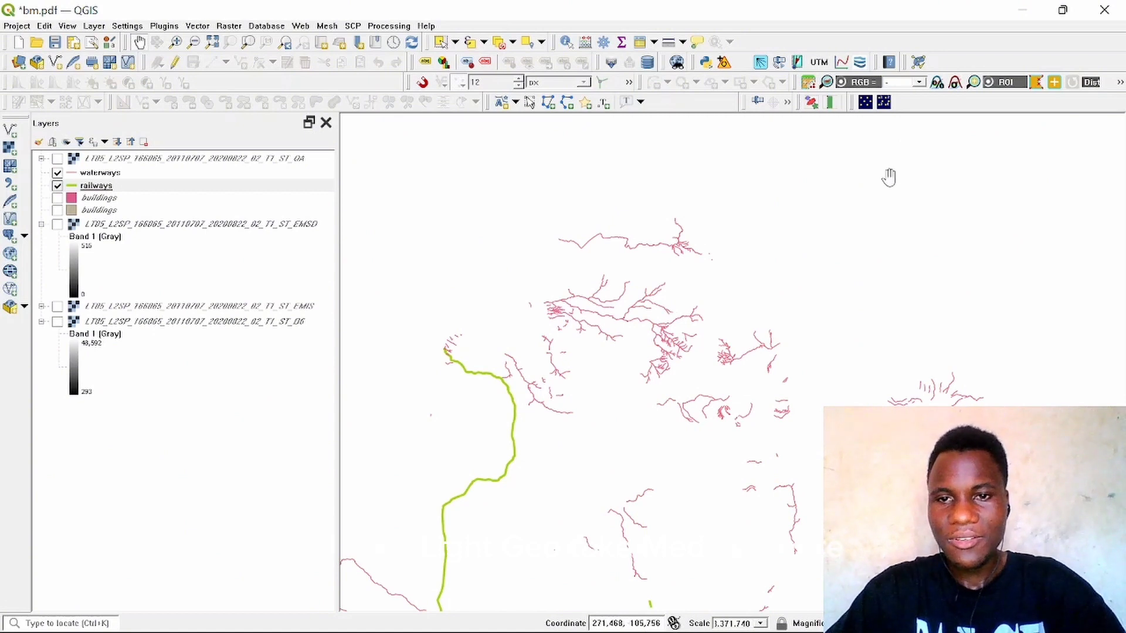
{"action": "left_click", "coordinate": [1104, 10]}
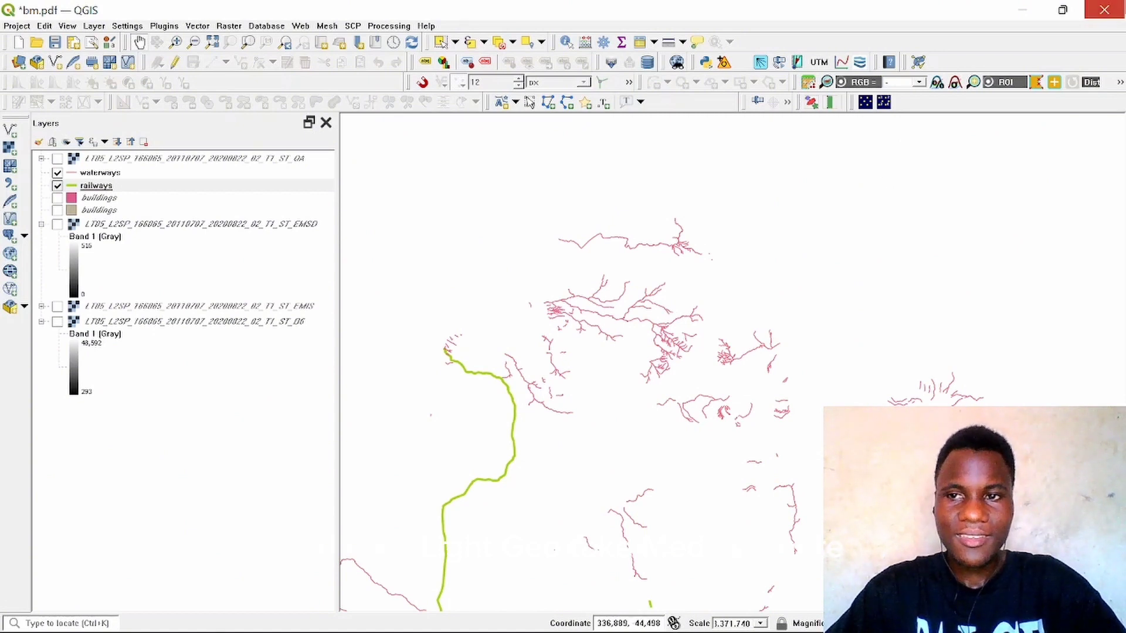
{"action": "left_click", "coordinate": [556, 352]}
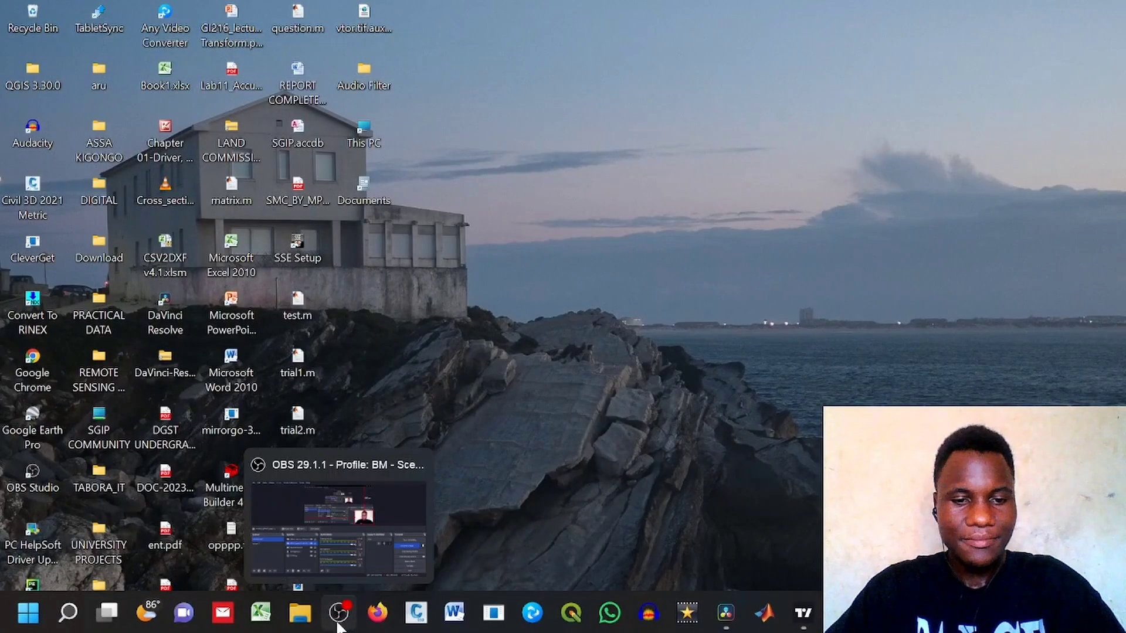
{"action": "left_click", "coordinate": [340, 504]}
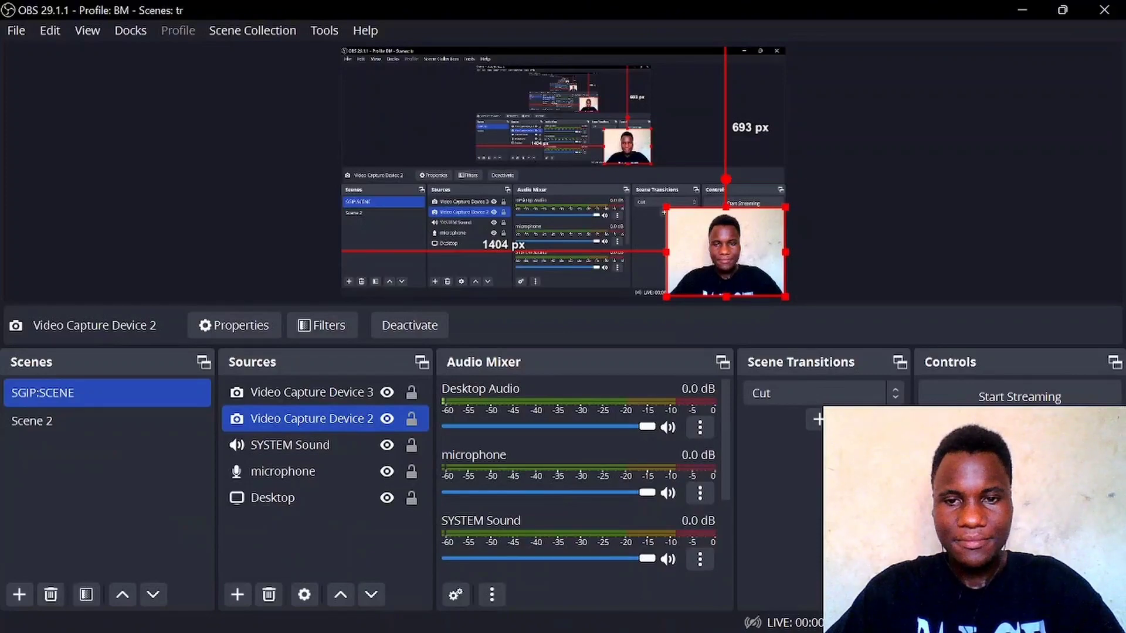
{"action": "left_click", "coordinate": [1019, 425]}
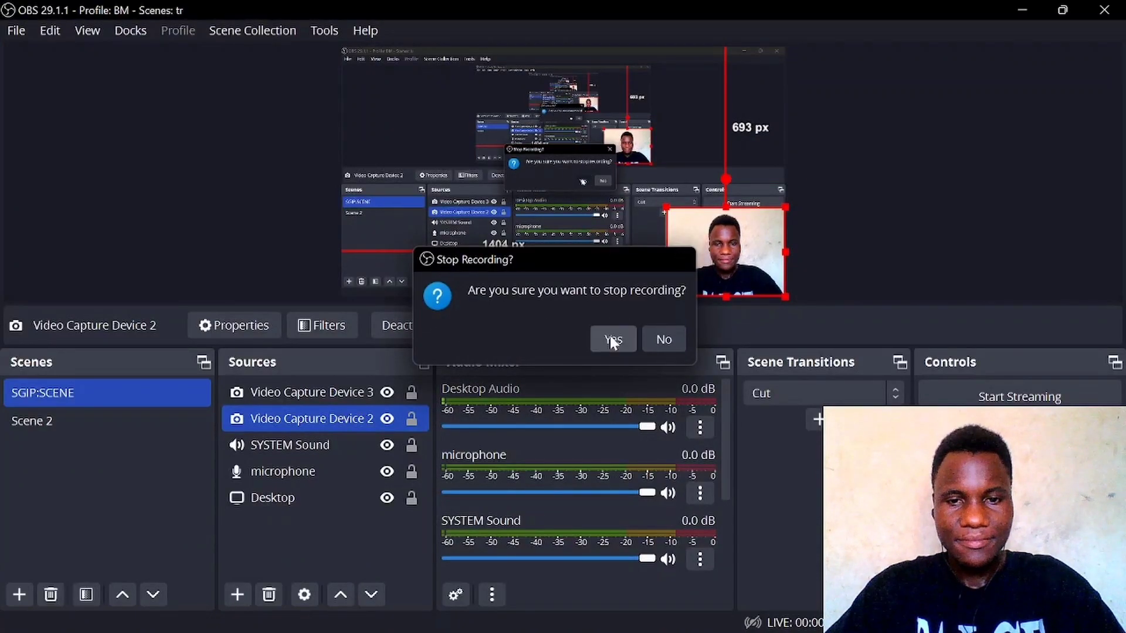
{"action": "left_click", "coordinate": [610, 335]}
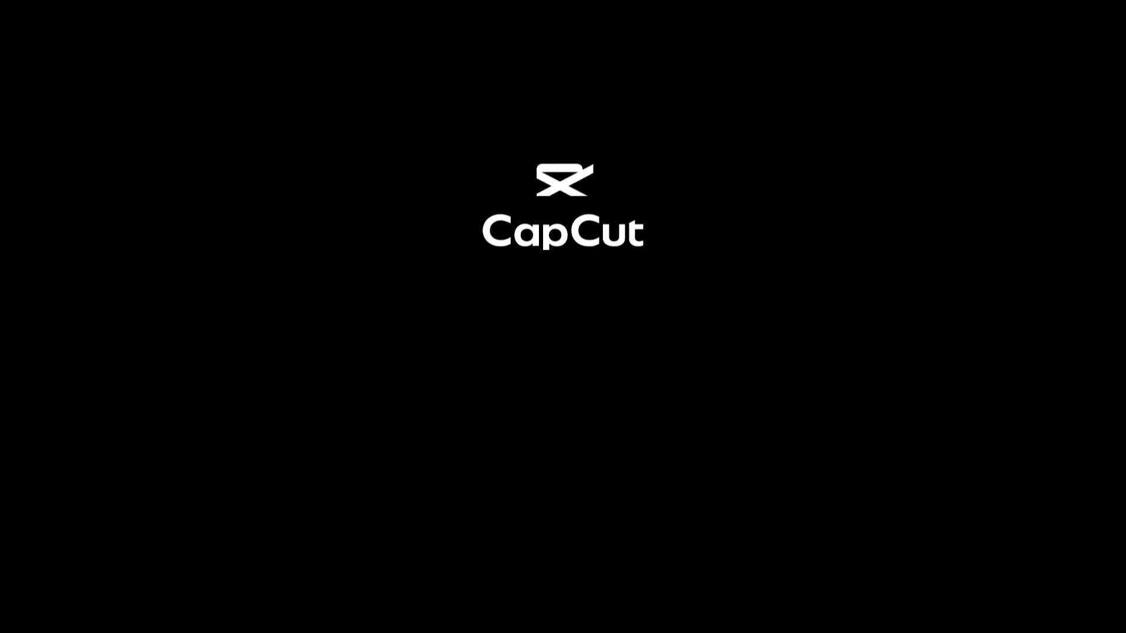